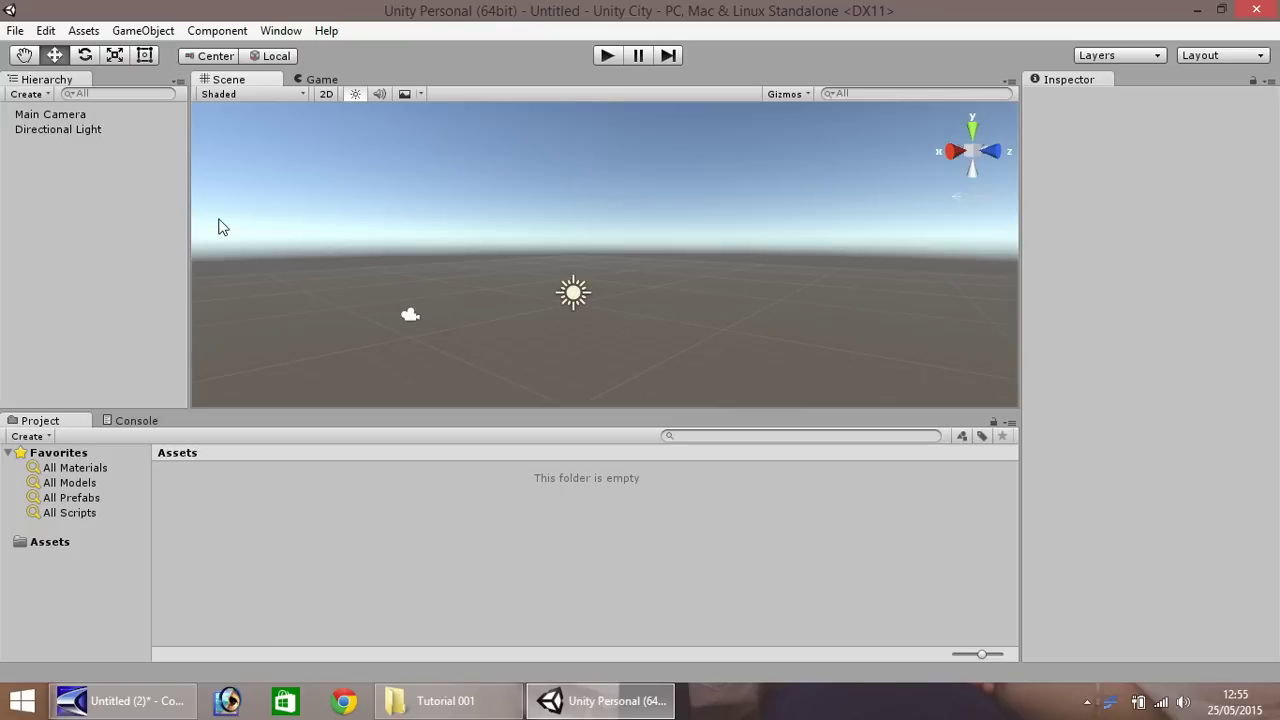
Inspect the Main Camera and Directional Light properties, and check the scene through the game camera view
left_click(72, 114)
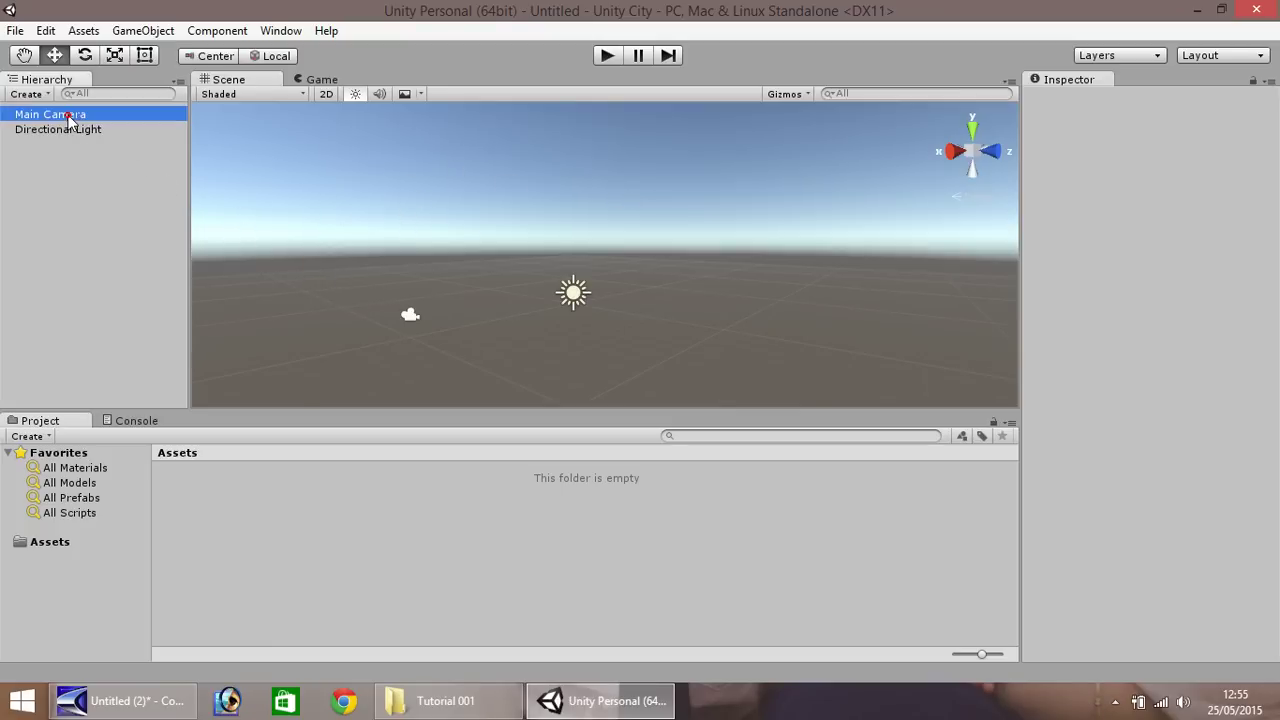
left_click(577, 293)
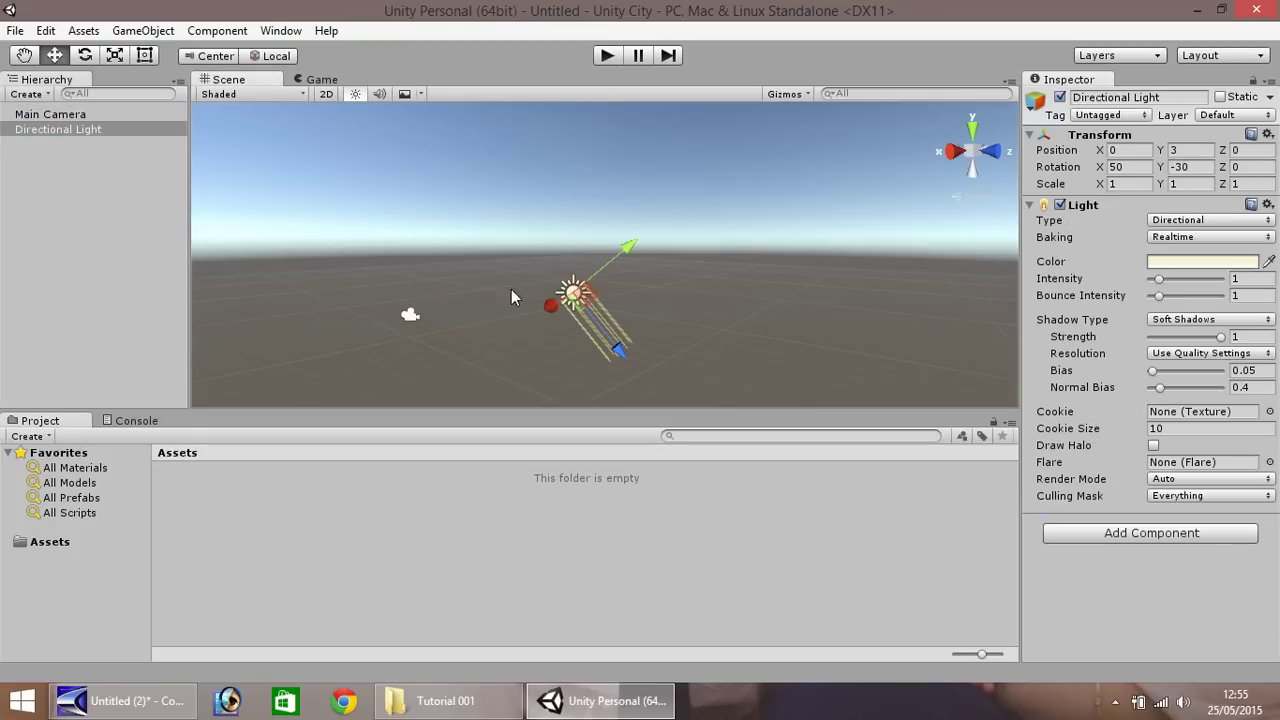
left_click(411, 320)
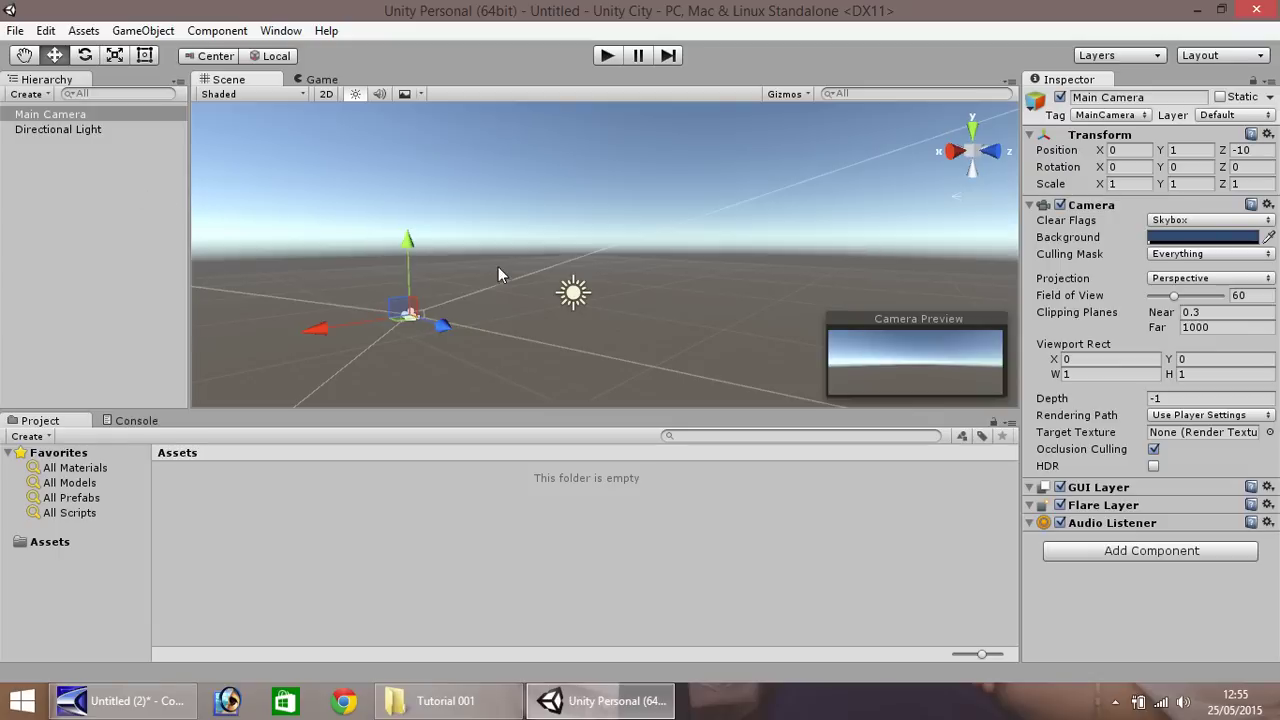
left_click(577, 293)
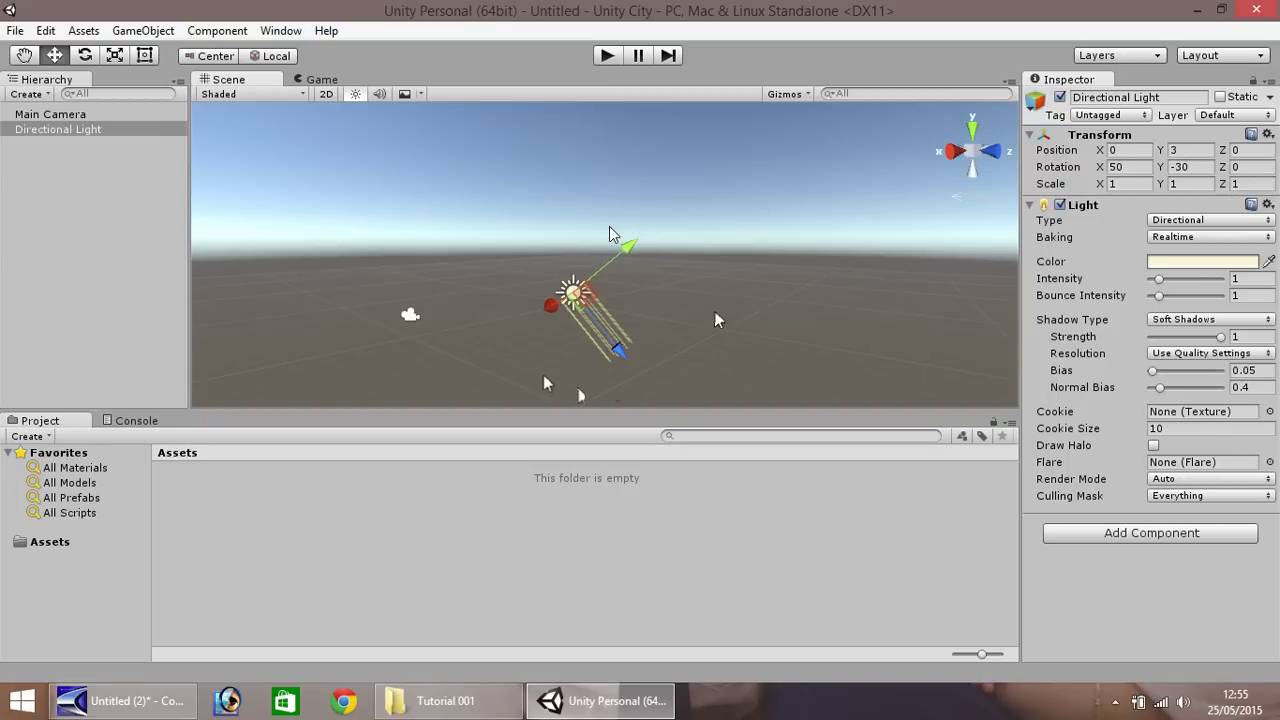
left_click(322, 79)
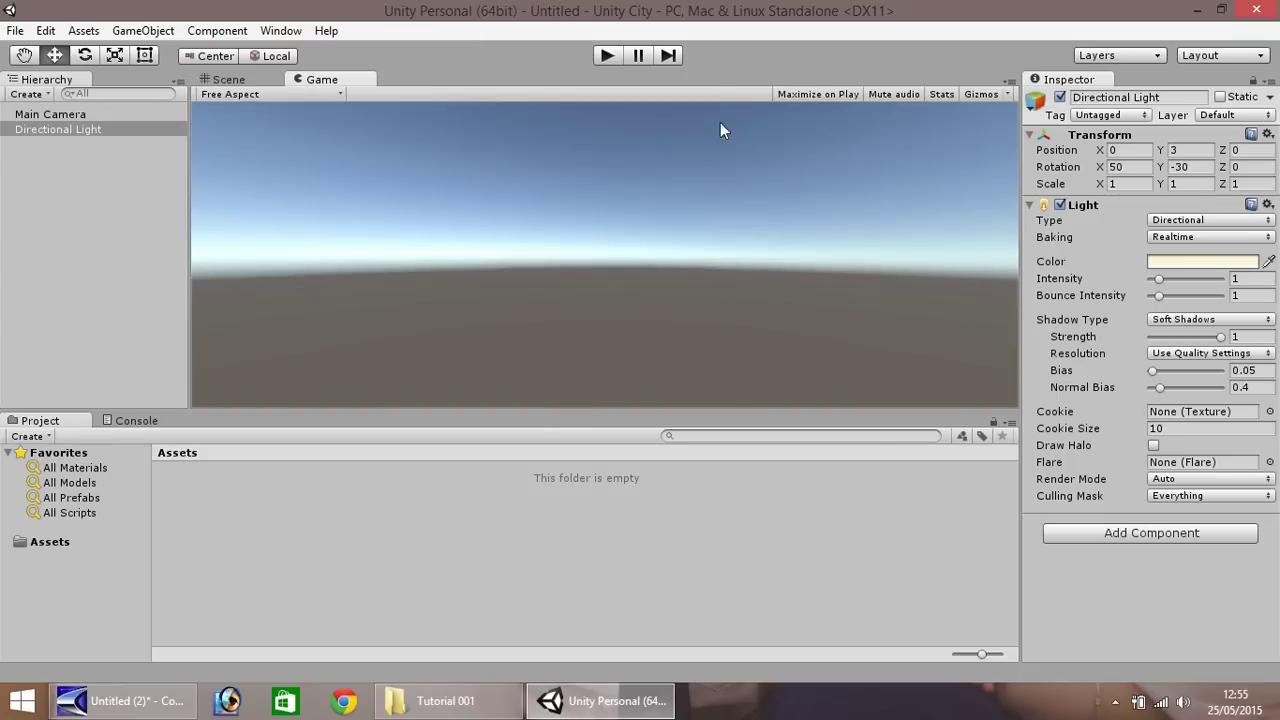
left_click(228, 79)
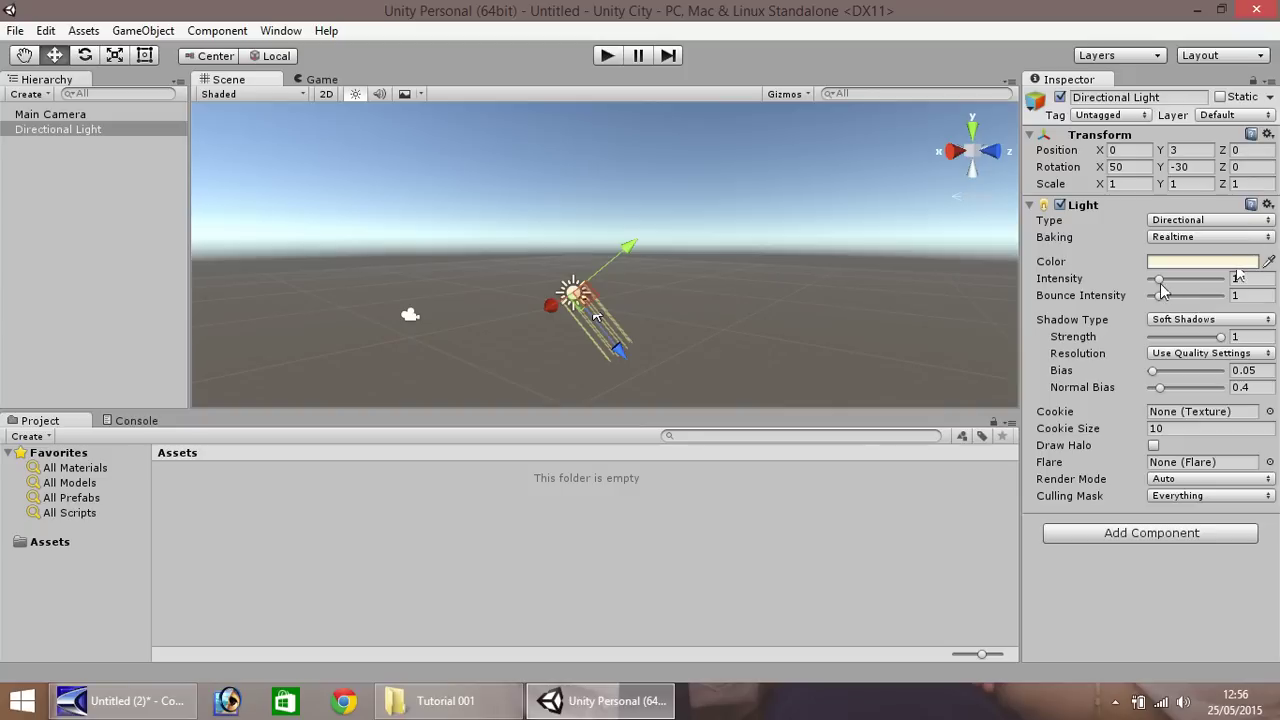
Lower the Directional Light's intensity to 0.3 and set it back to 1
mouse_move(1158, 279)
left_mouse_down()
mouse_move(1195, 282)
mouse_move(1155, 290)
left_mouse_up()
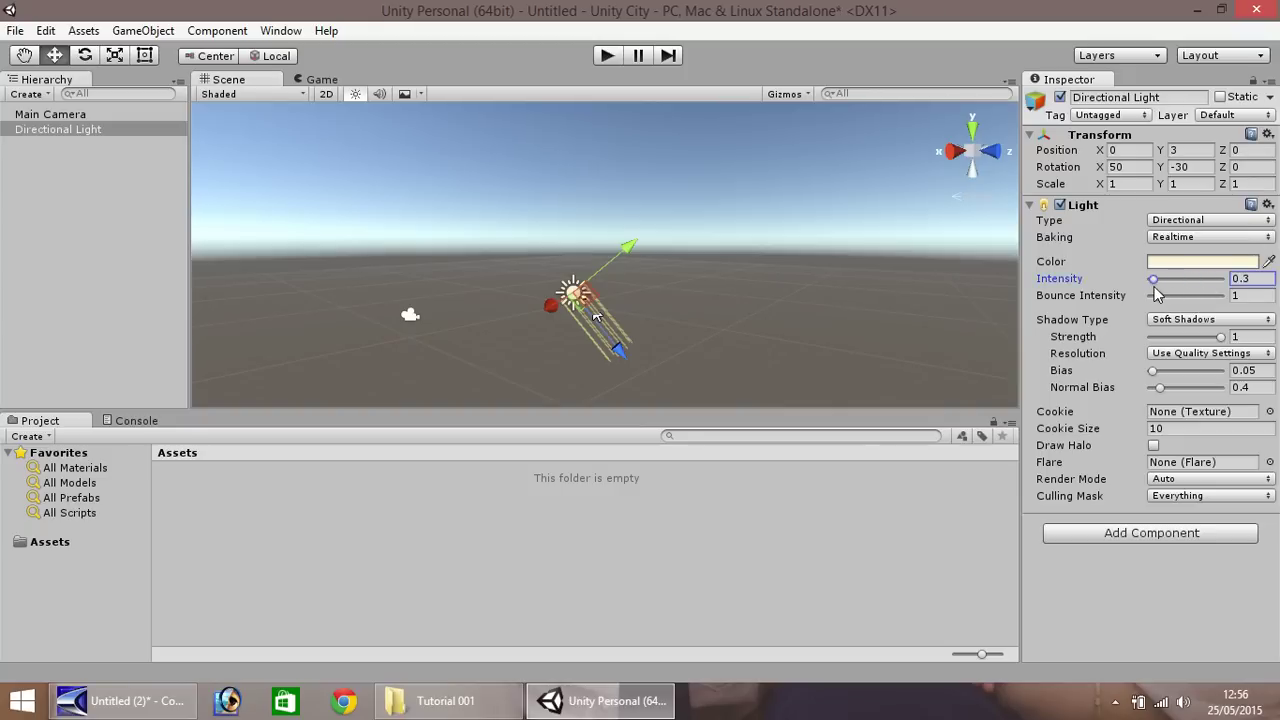
left_click(1260, 279)
type("1")
left_click(1093, 592)
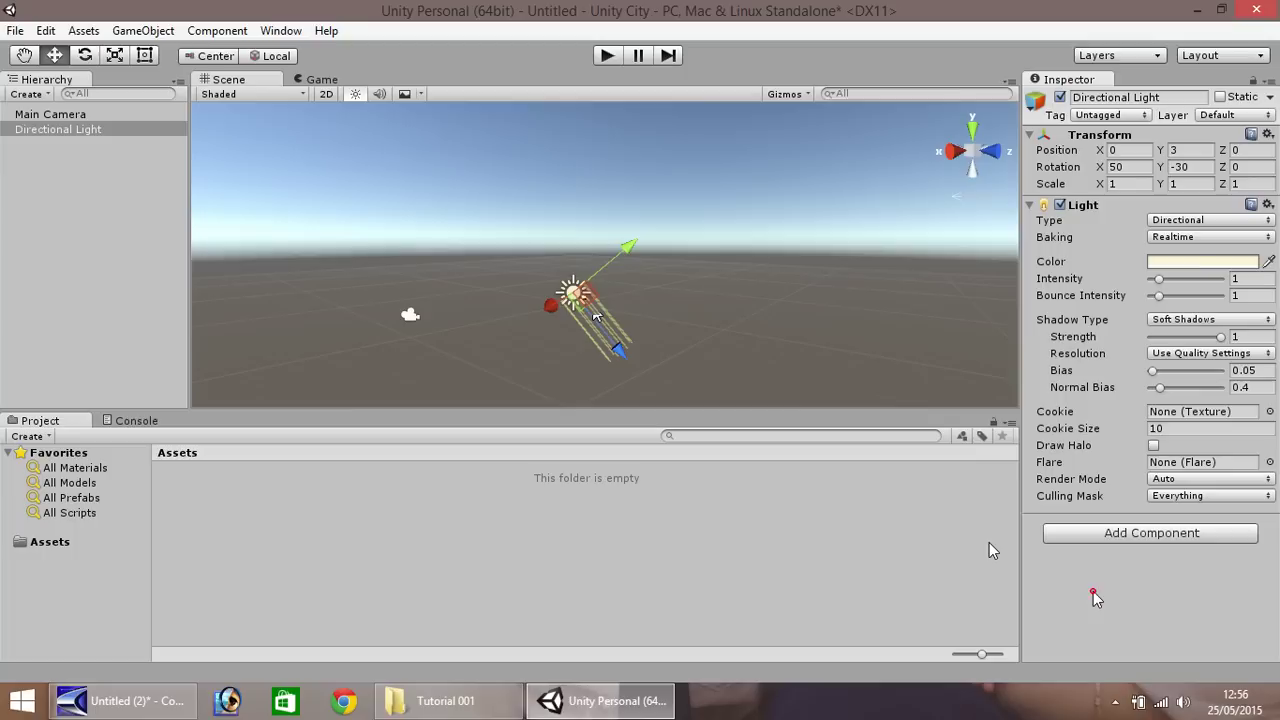
Compare the Directional Light's properties in the Inspector's Debug and Normal modes, ending in Normal mode
left_click(1271, 84)
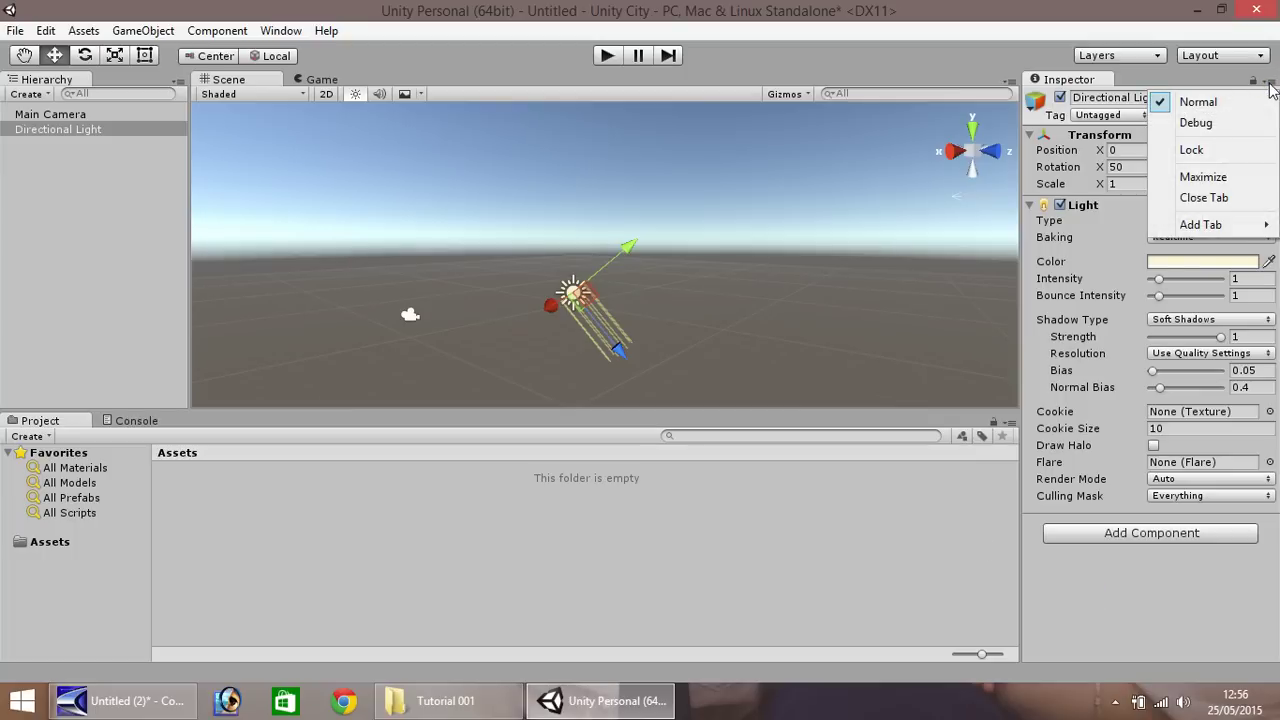
left_click(1203, 123)
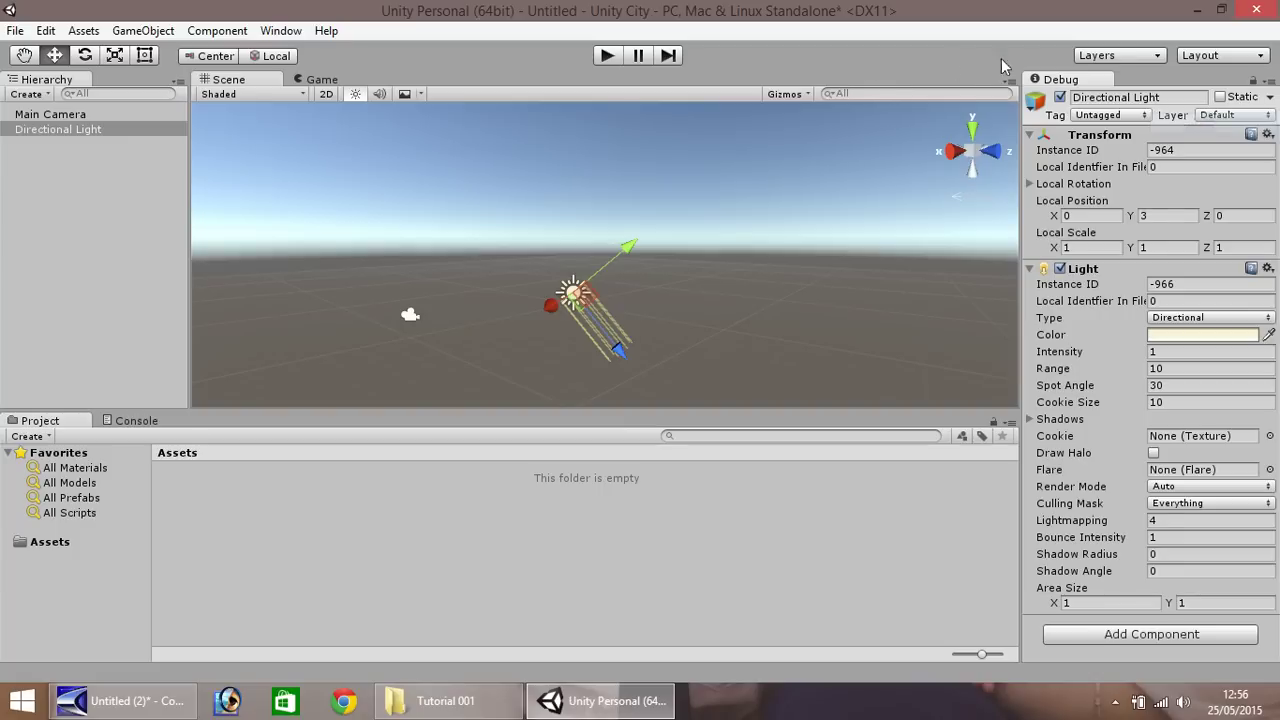
left_click(1271, 86)
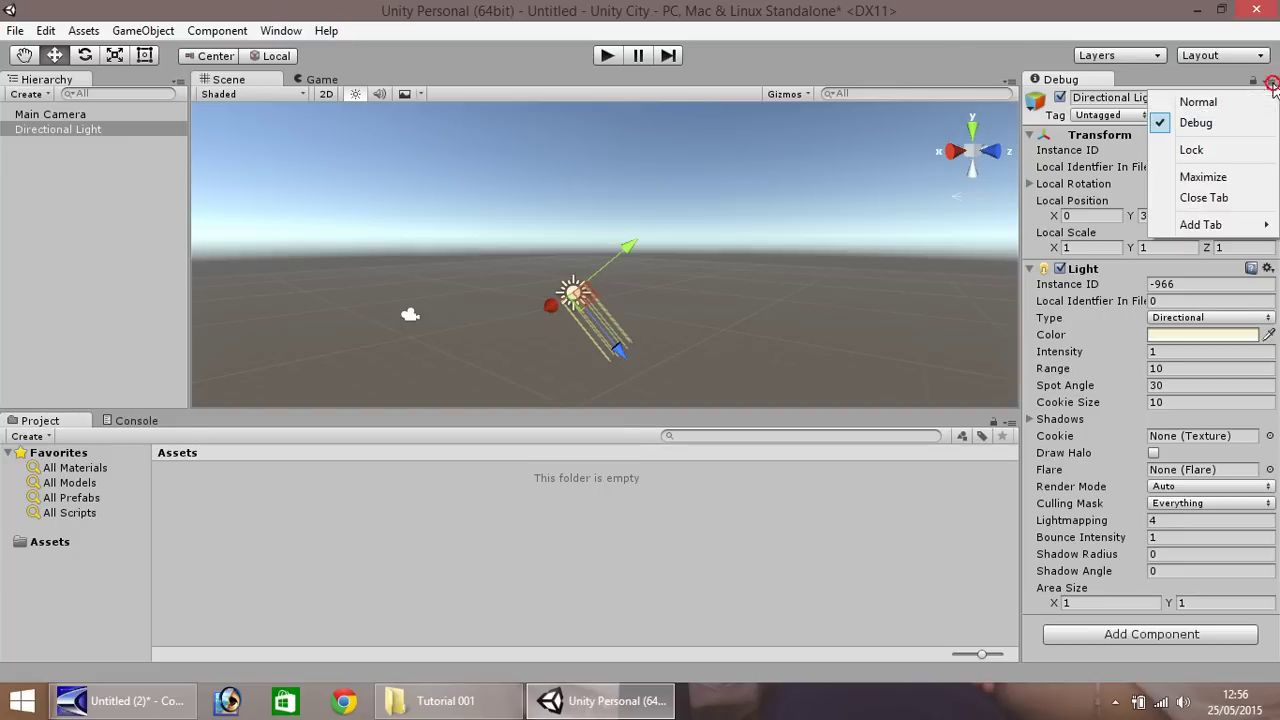
left_click(1198, 103)
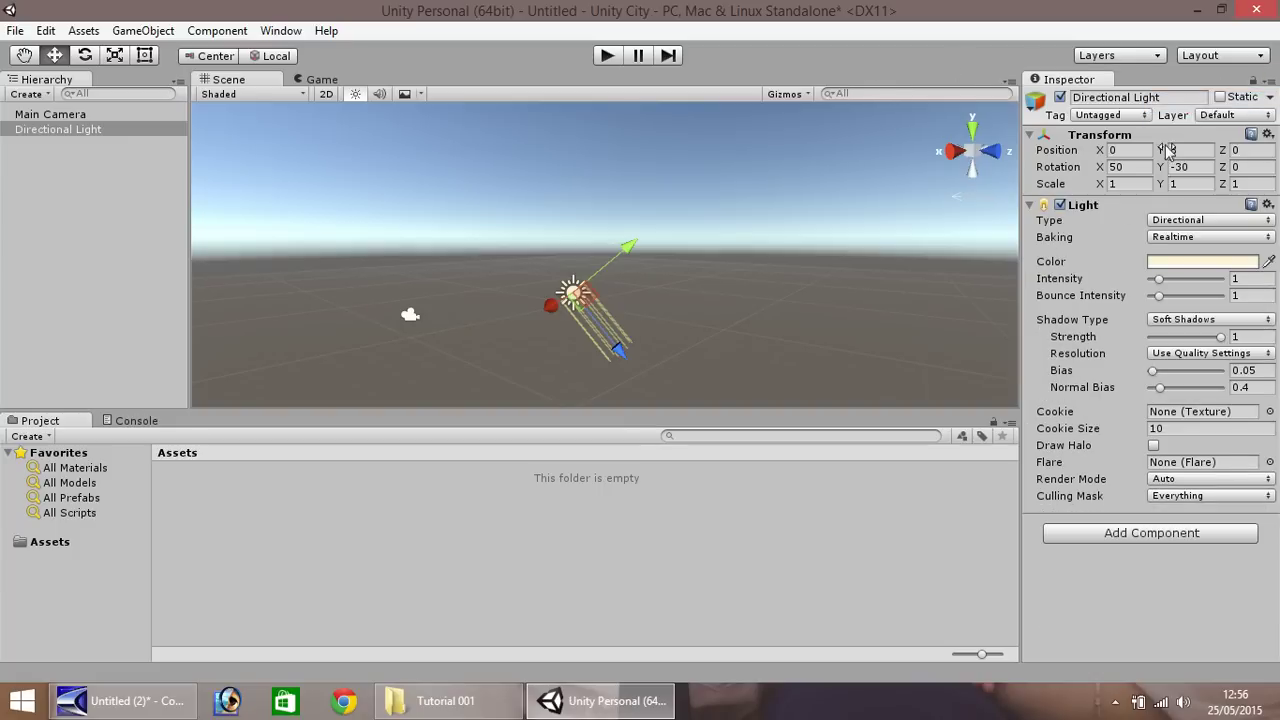
left_click(1271, 84)
left_click(1194, 121)
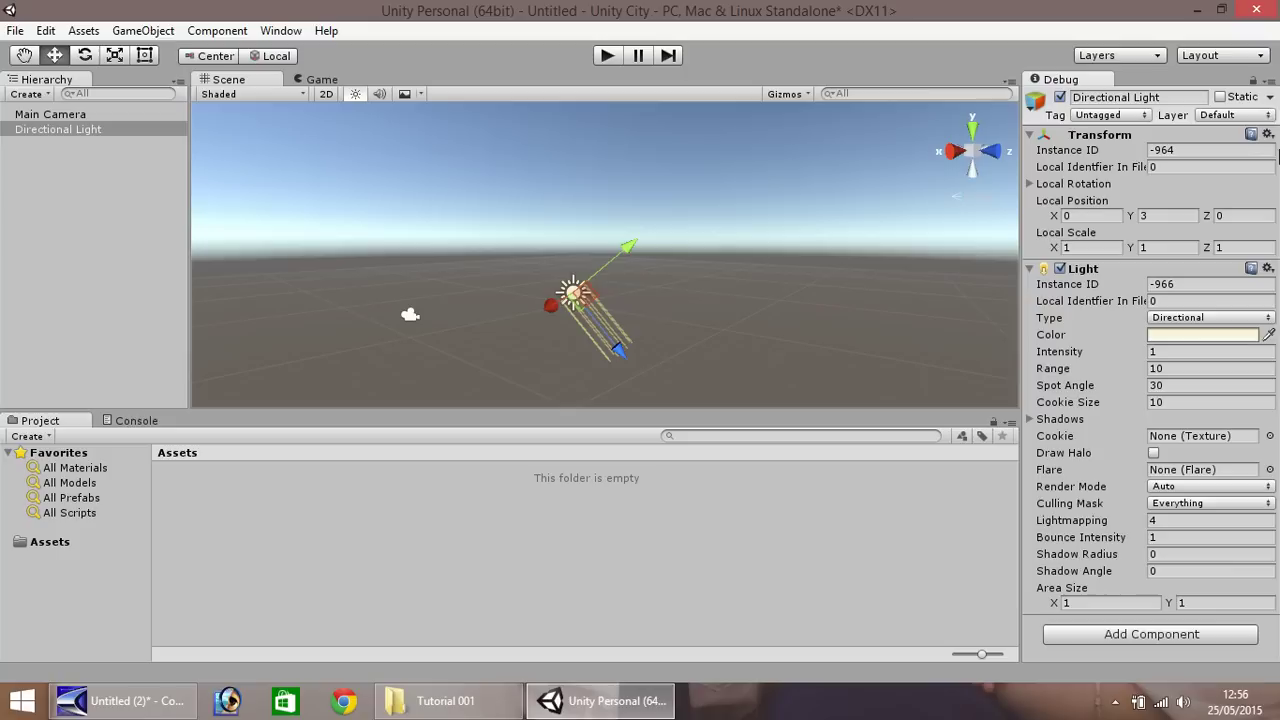
left_click(1271, 85)
left_click(1228, 102)
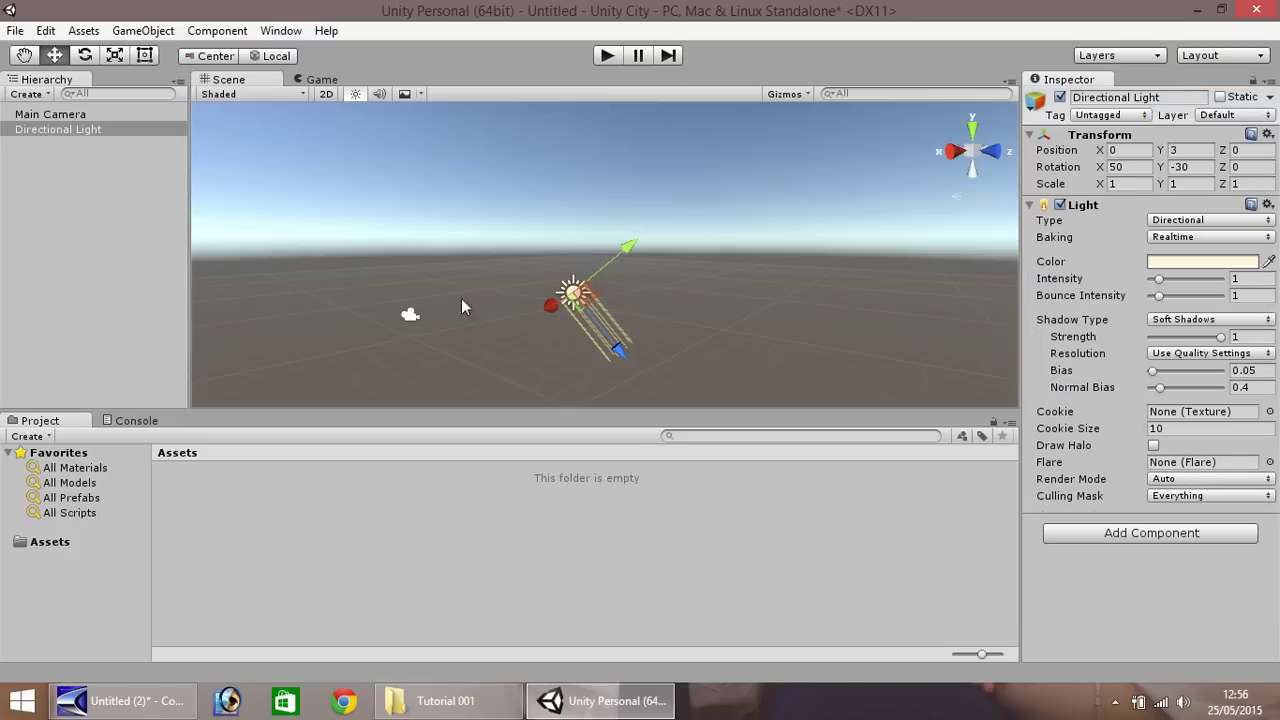
Examine the new project setup options and close them without creating a project
left_click(12, 32)
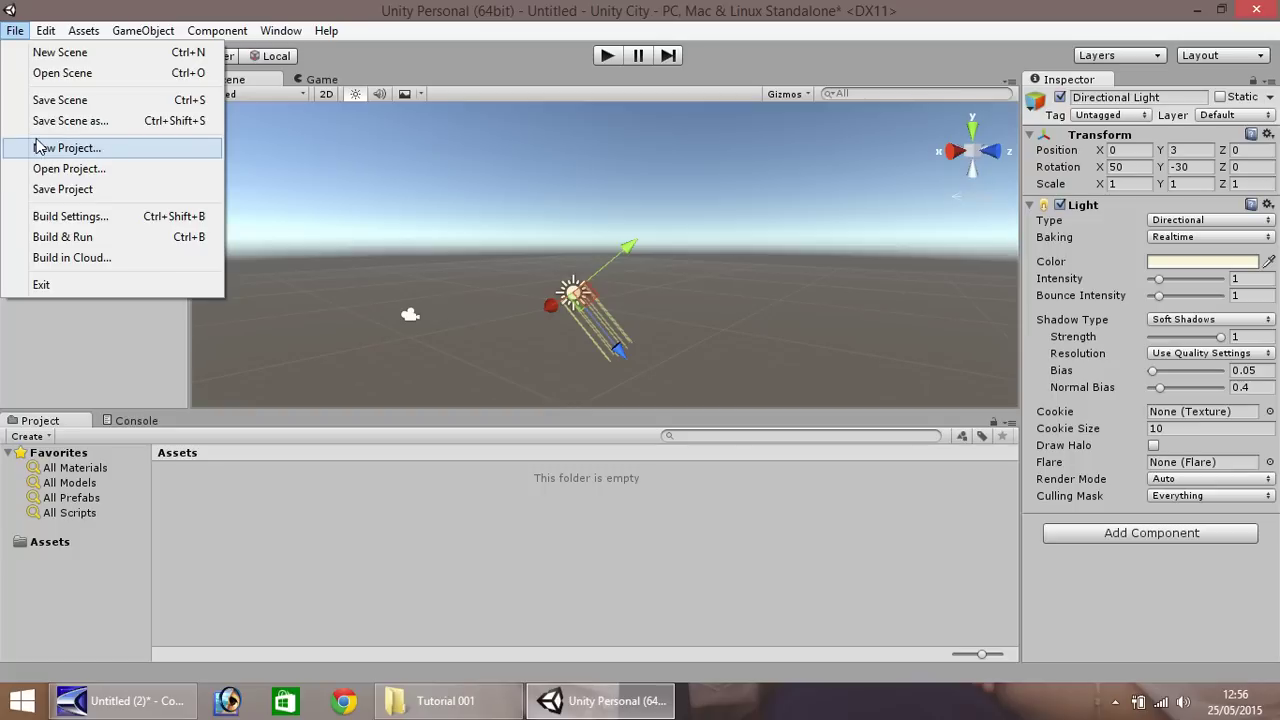
left_click(100, 148)
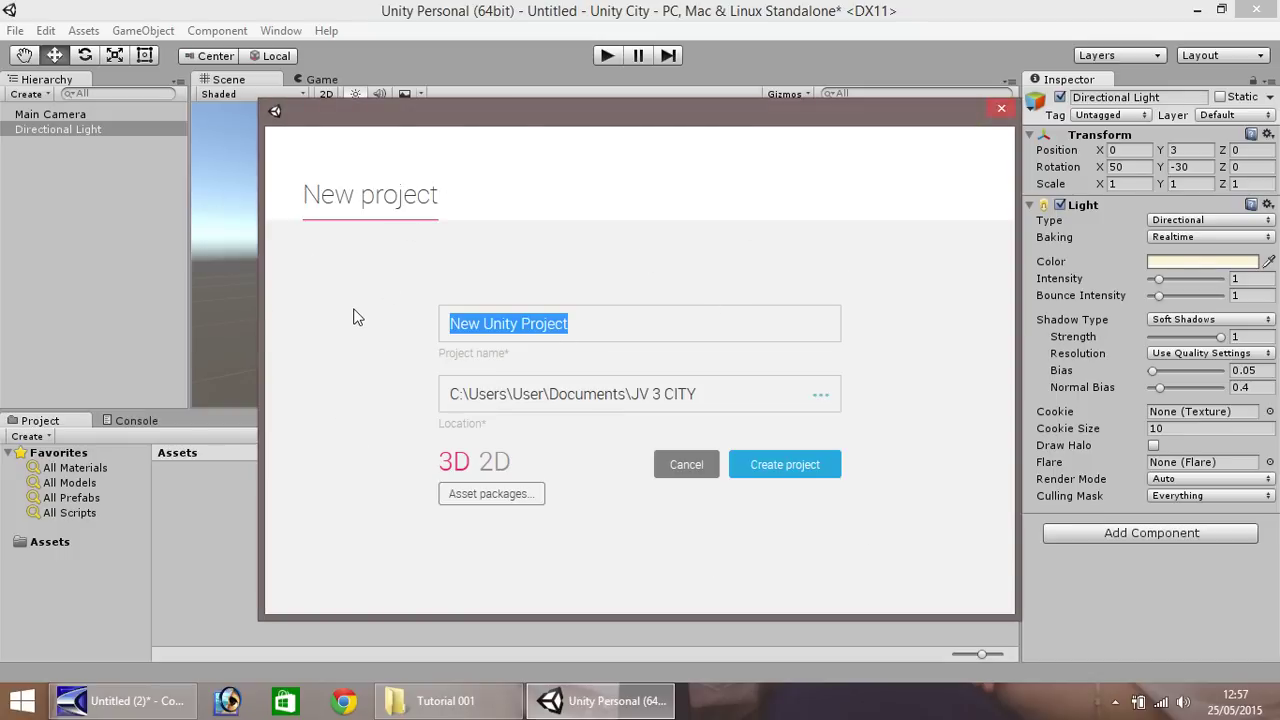
left_click(1001, 108)
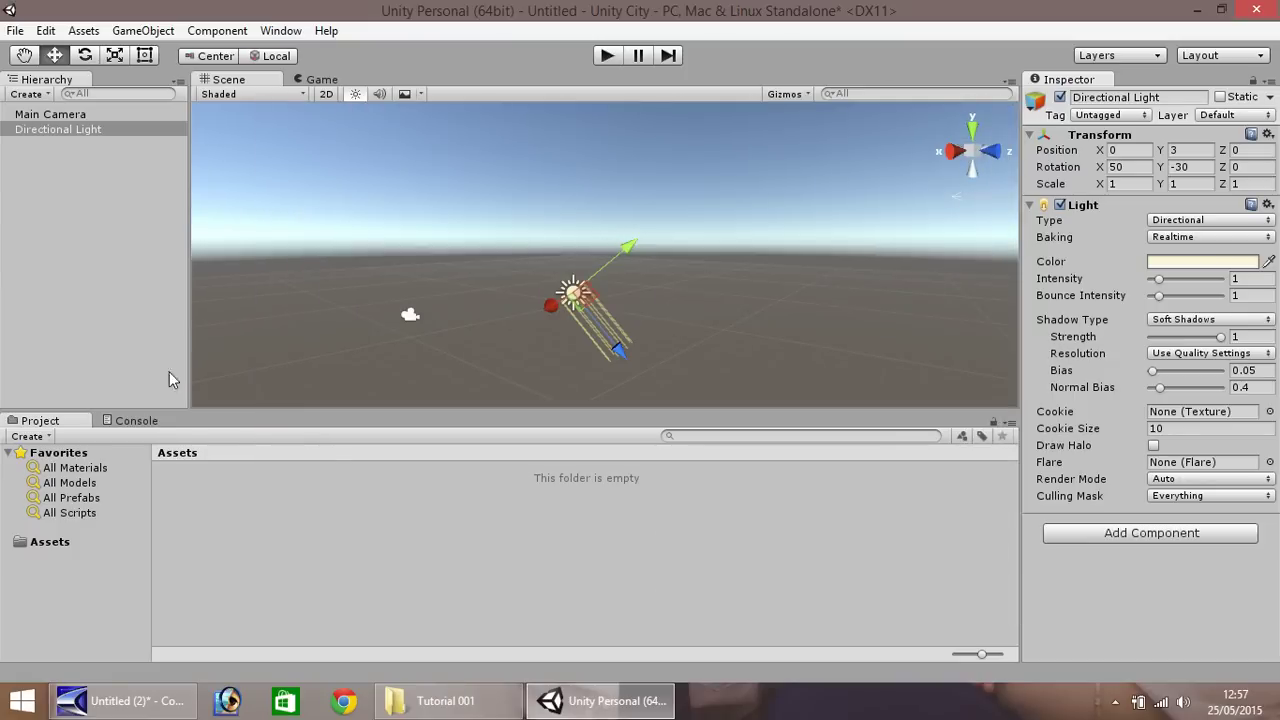
left_click(15, 31)
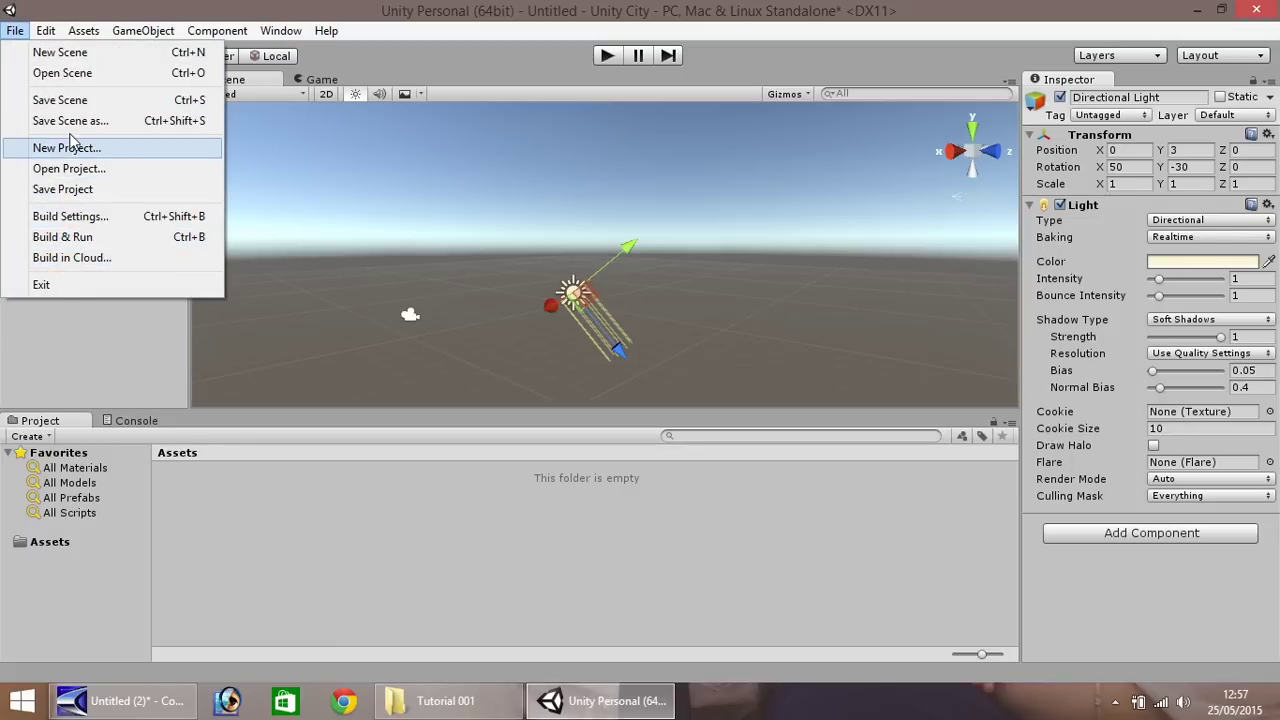
mouse_move(44, 34)
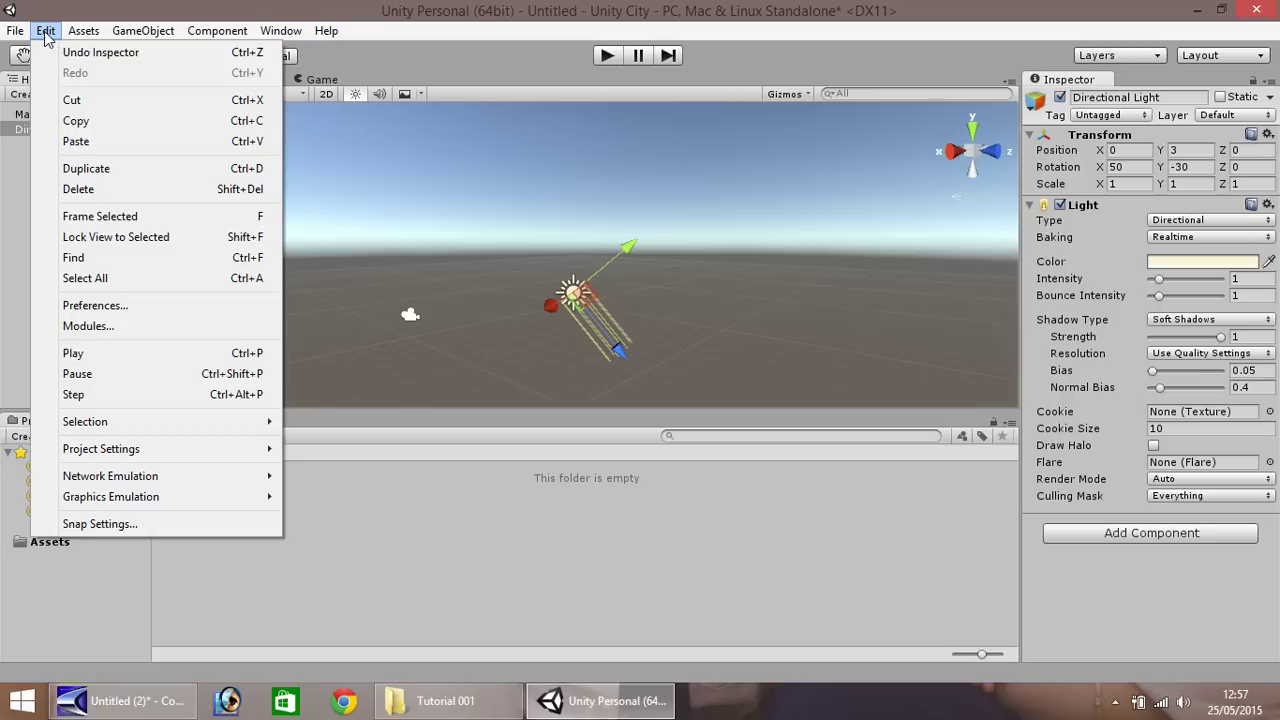
mouse_move(122, 446)
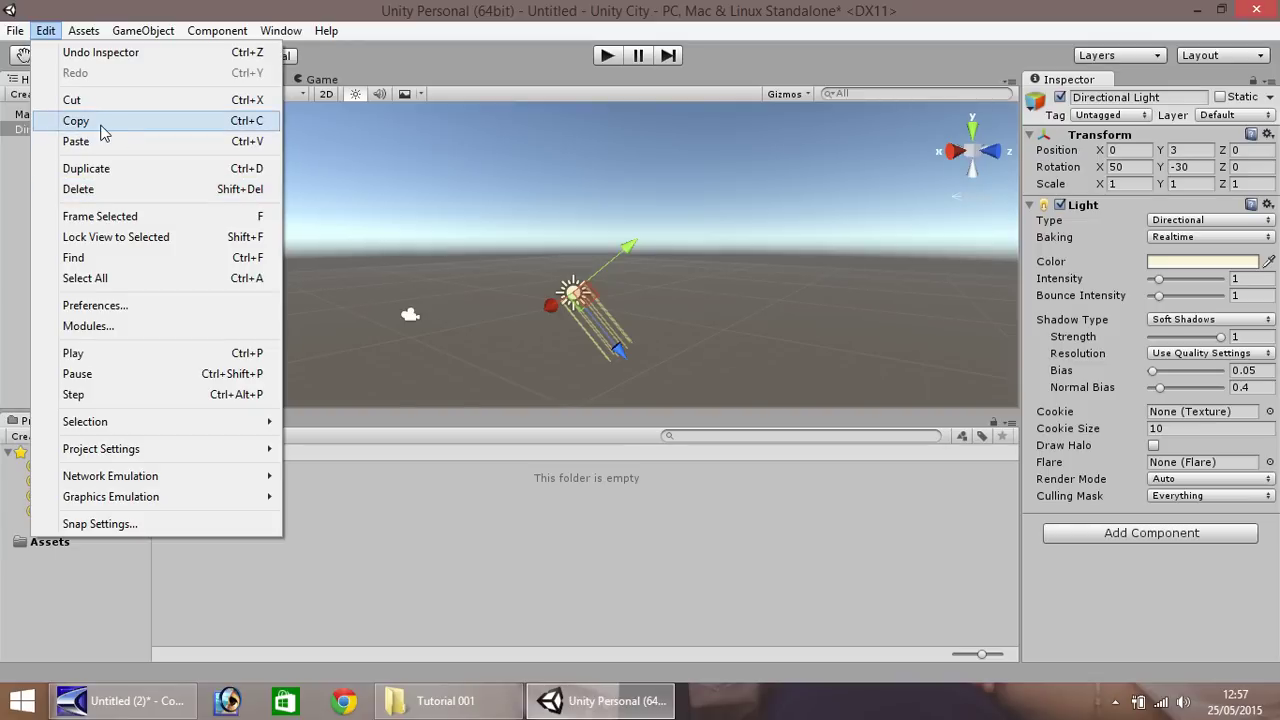
mouse_move(83, 38)
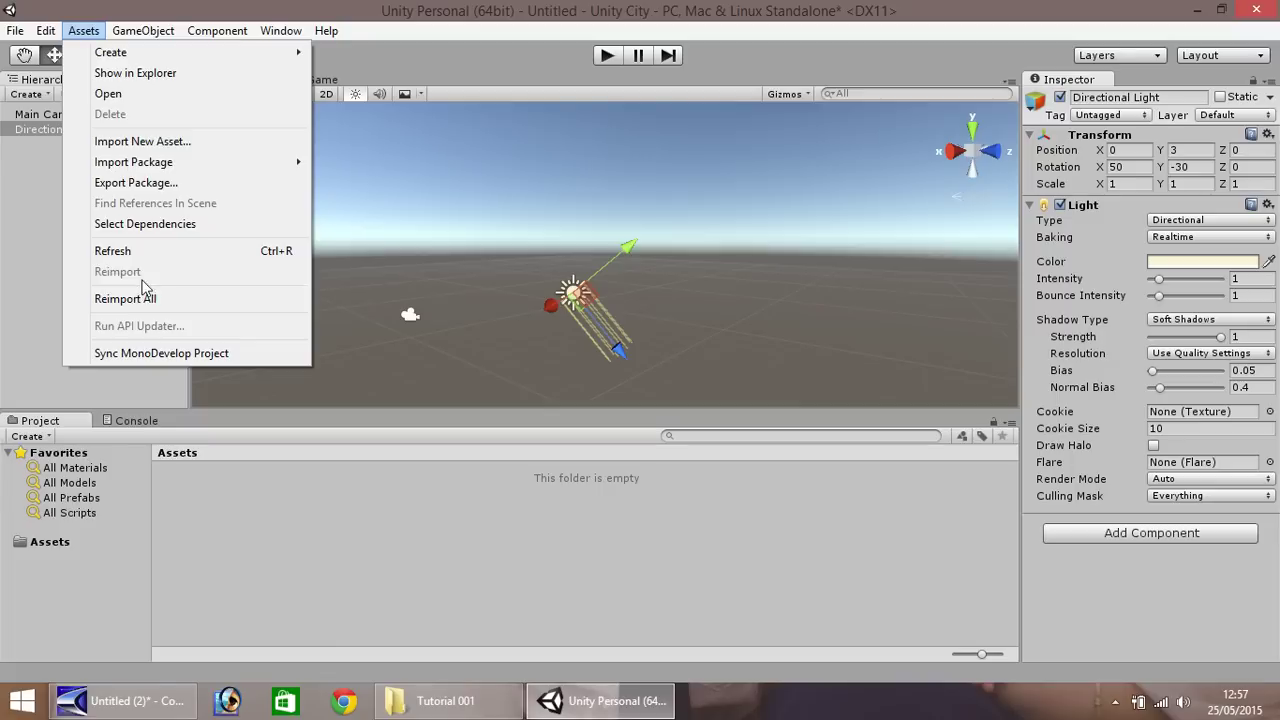
mouse_move(143, 38)
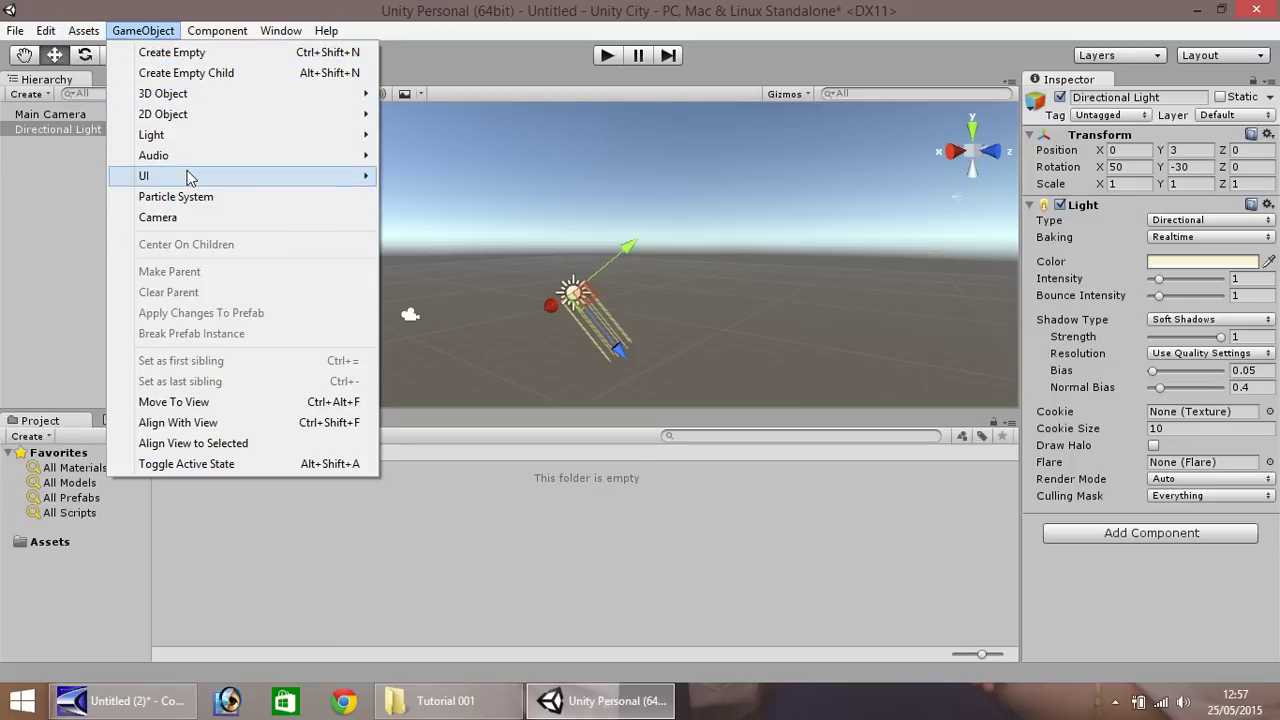
mouse_move(190, 176)
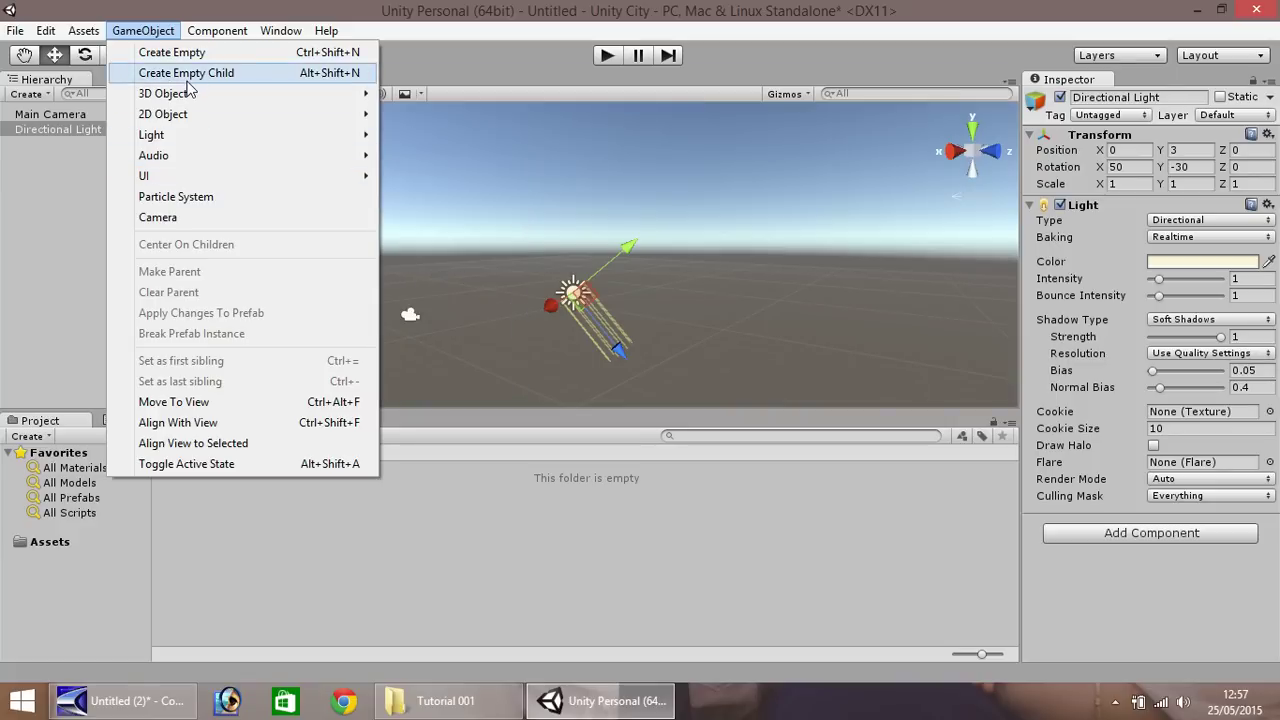
mouse_move(224, 32)
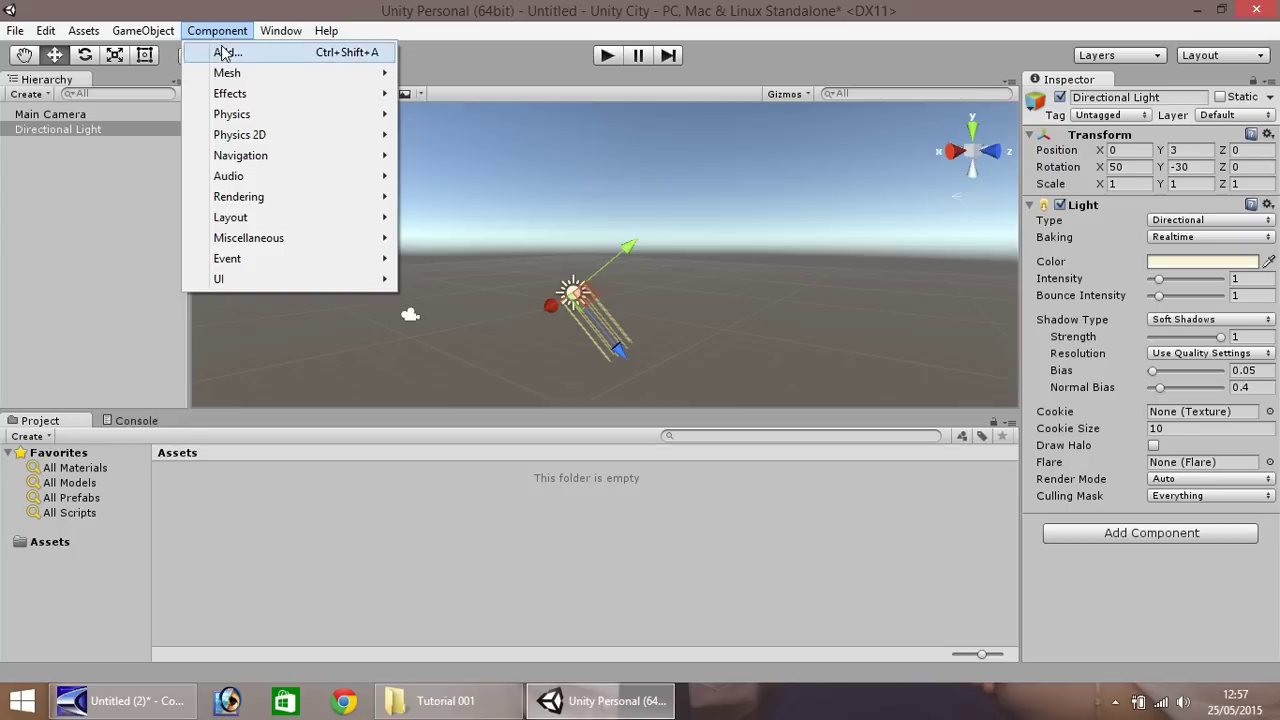
mouse_move(237, 142)
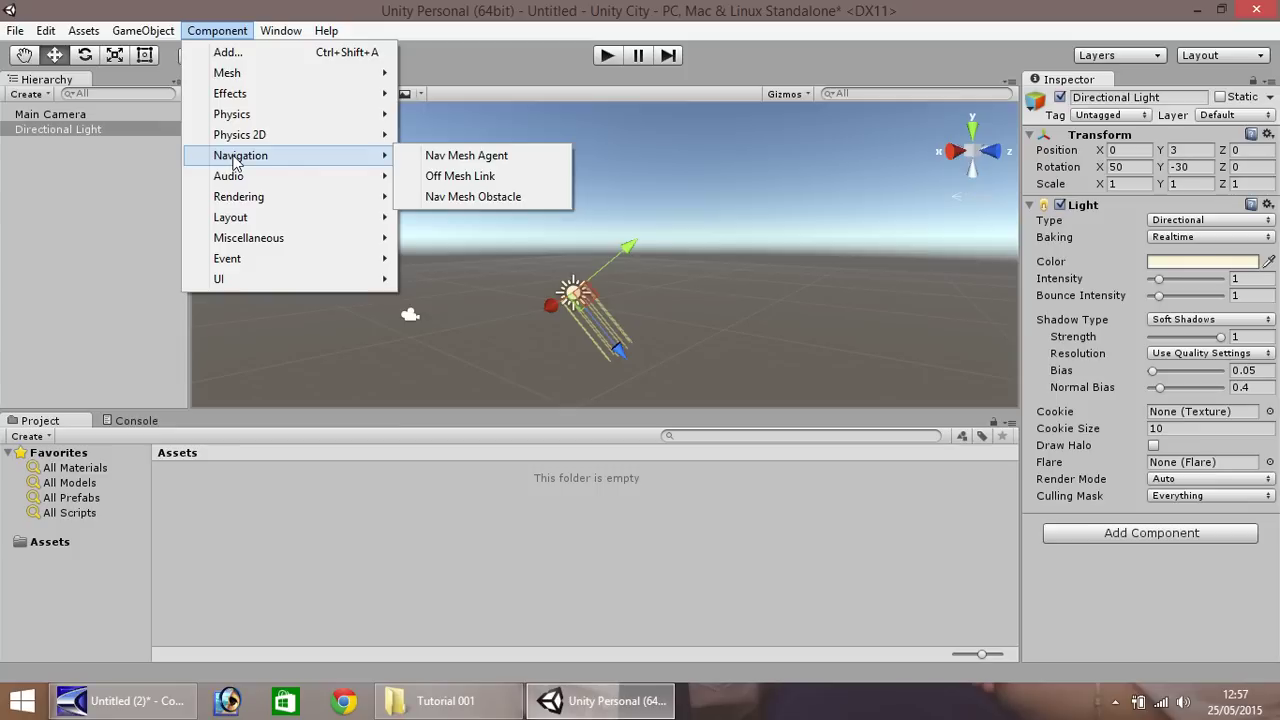
mouse_move(285, 35)
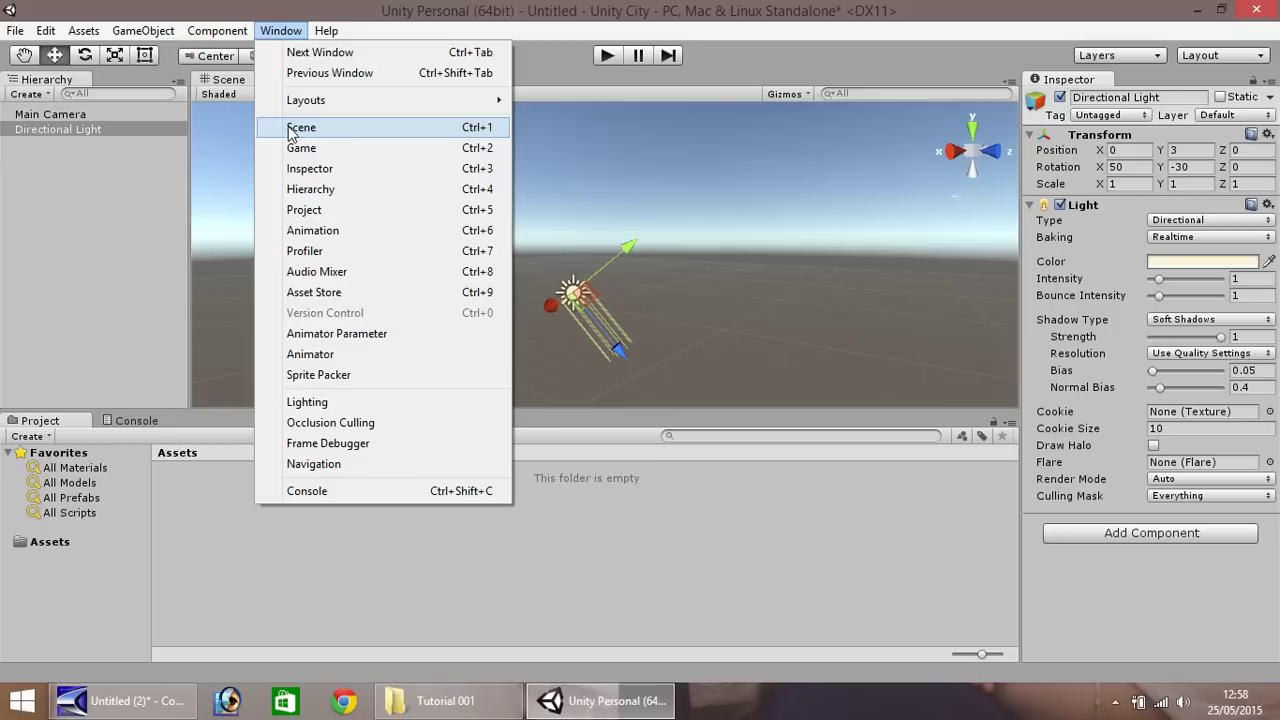
left_click(565, 8)
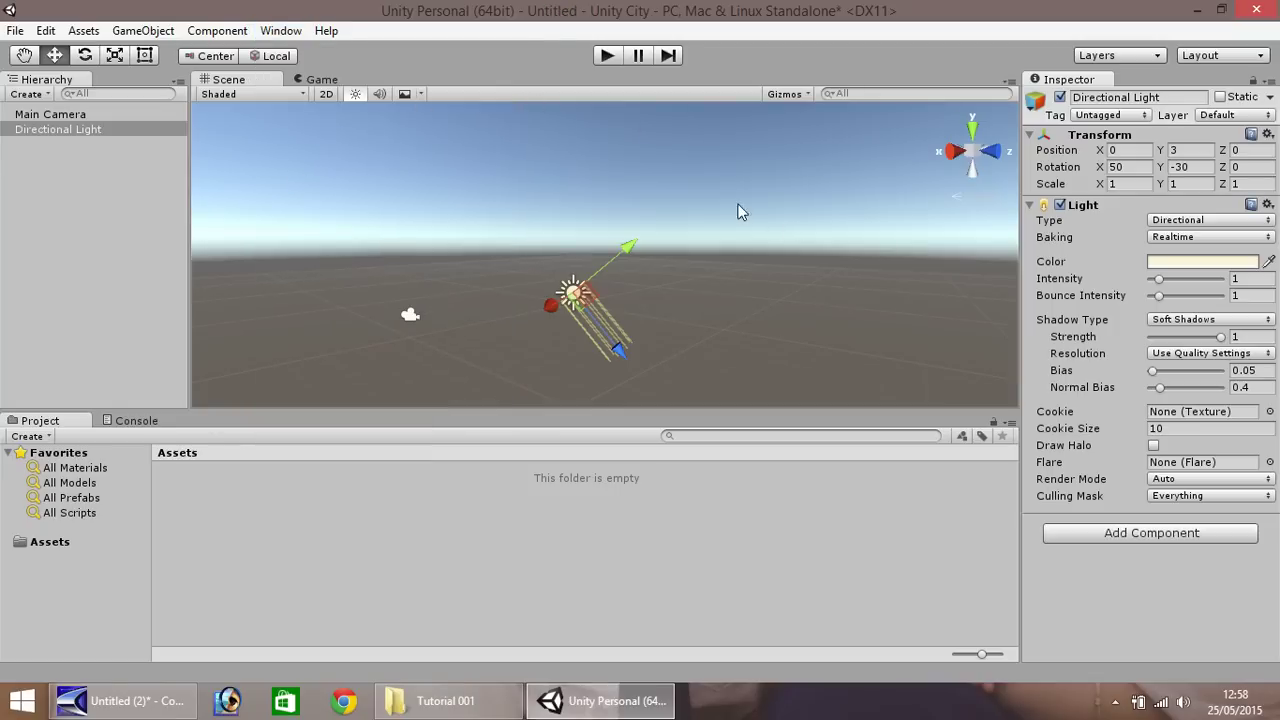
left_click(326, 31)
left_click(386, 8)
Add a 3D cube object to the scene
left_click(133, 37)
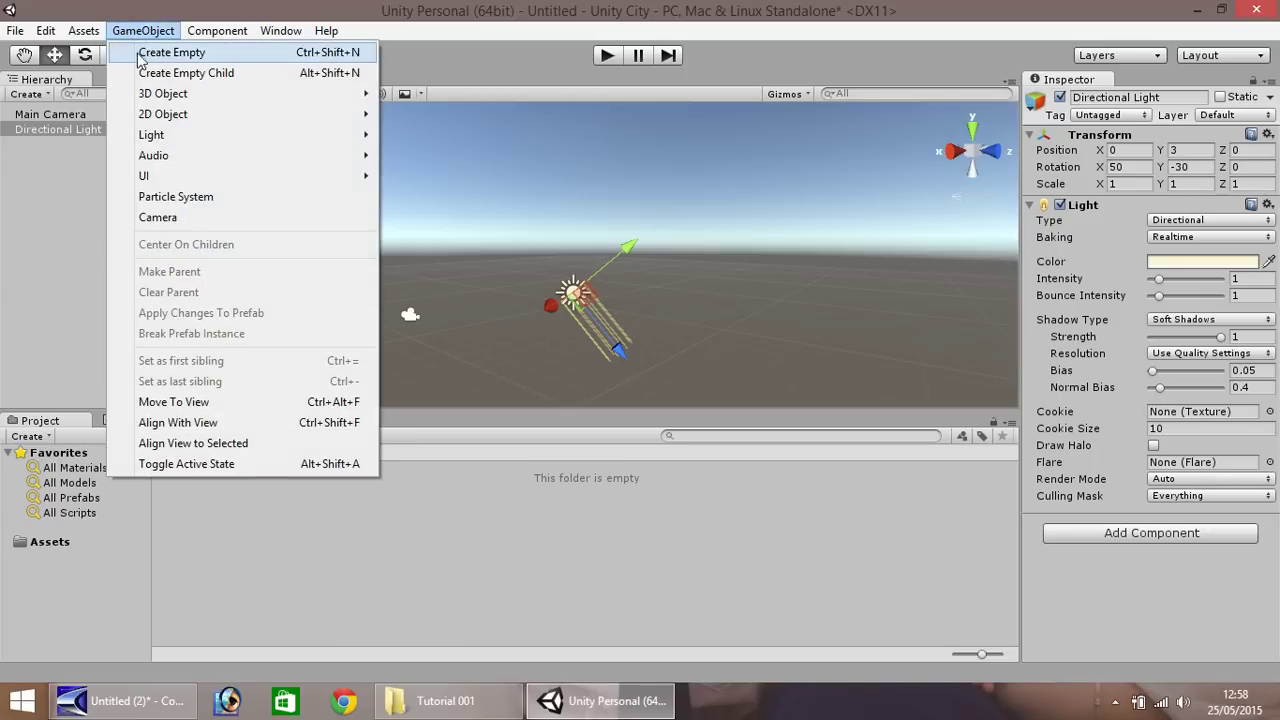
mouse_move(160, 95)
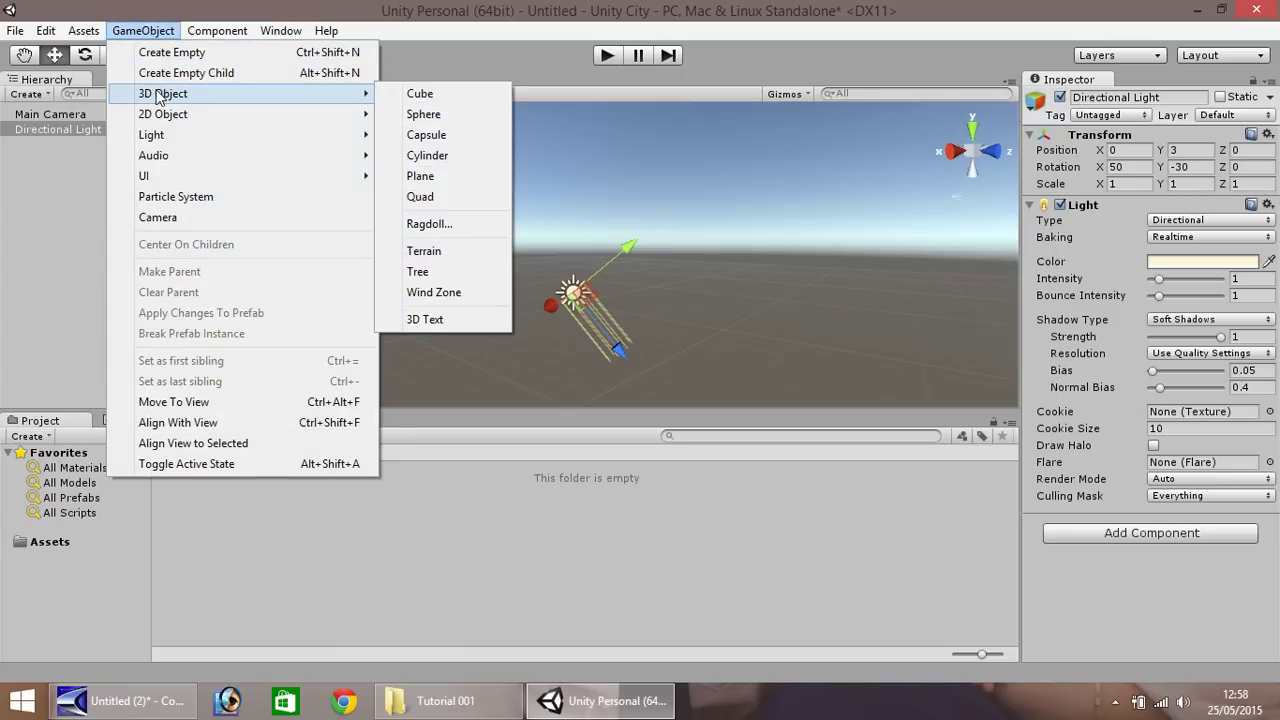
left_click(434, 94)
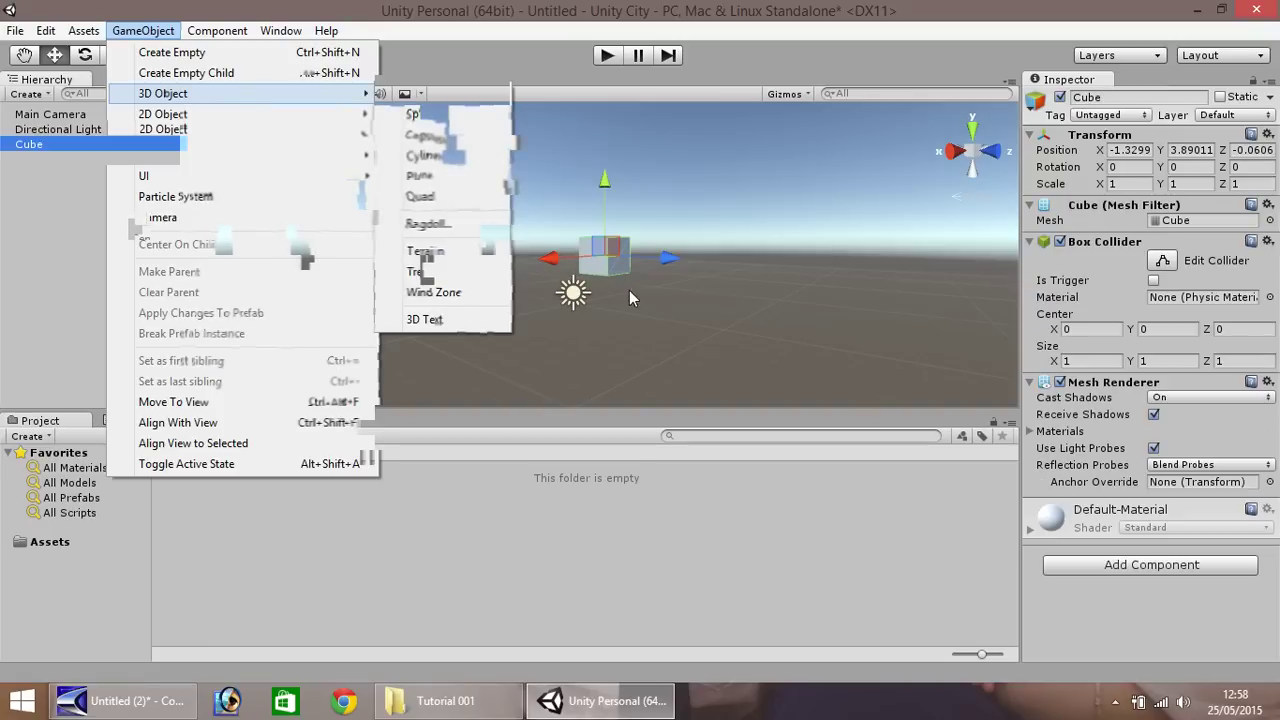
Examine the cube in the scene from different angles and distances using the Hand tool, orbiting and zooming
left_click(25, 55)
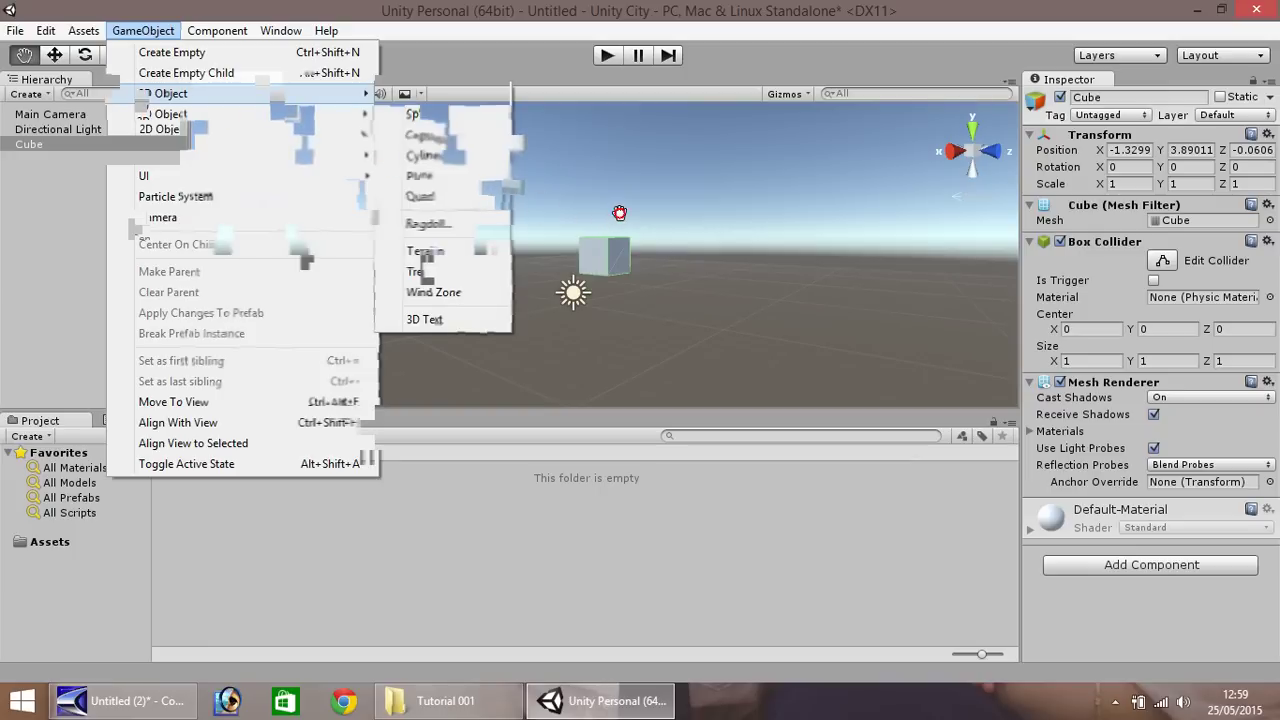
left_click_drag(615, 217, 547, 238)
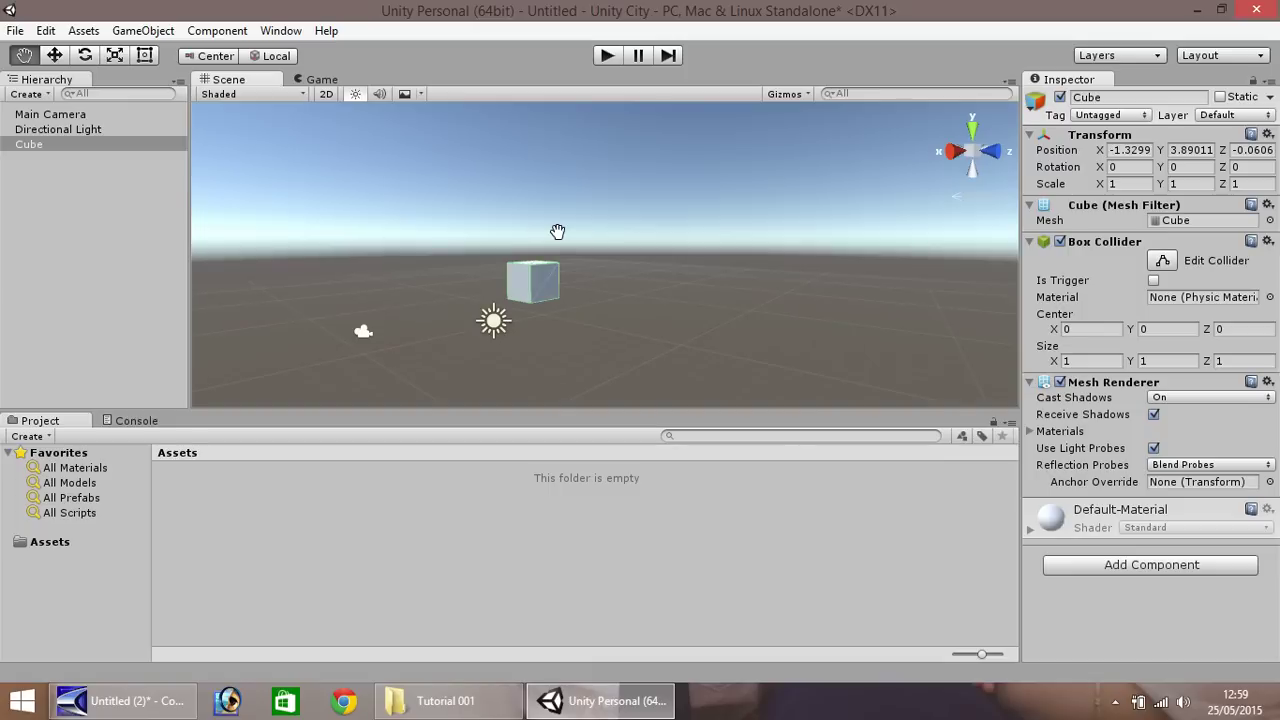
left_click_drag(555, 234, 479, 262, "alt")
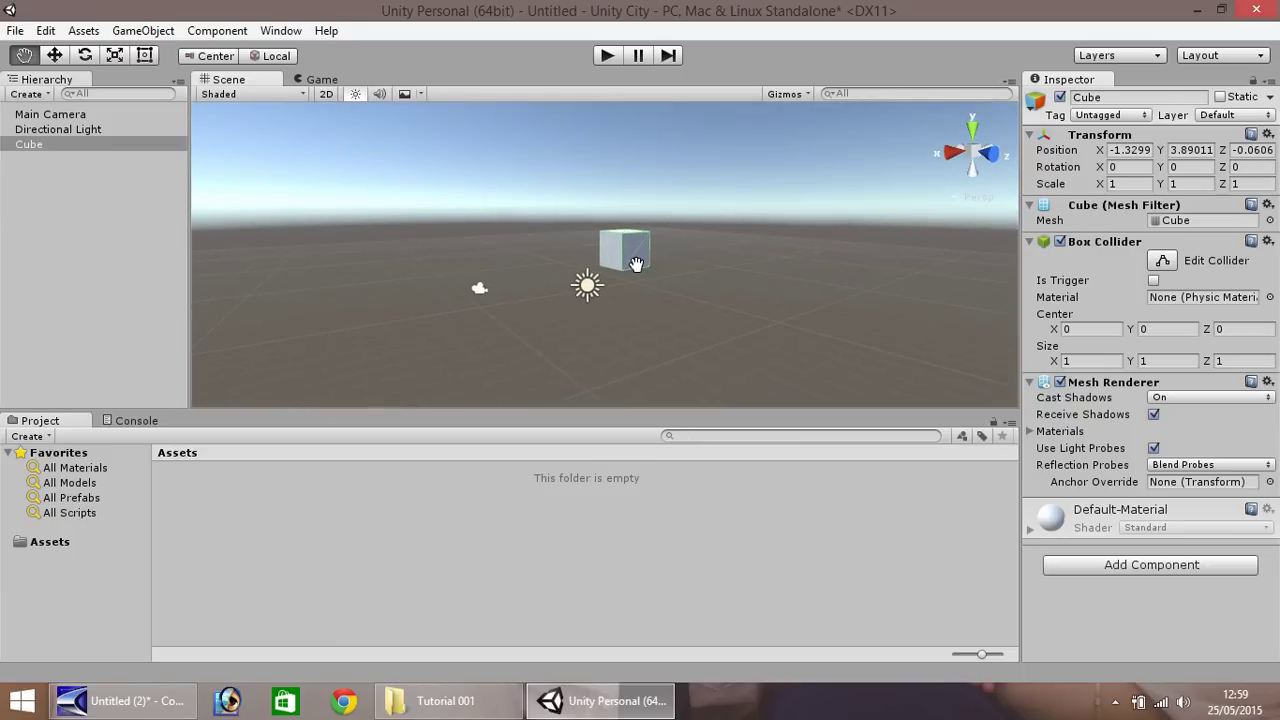
scroll(636, 264, "up", 5)
scroll(636, 268, "up", 2)
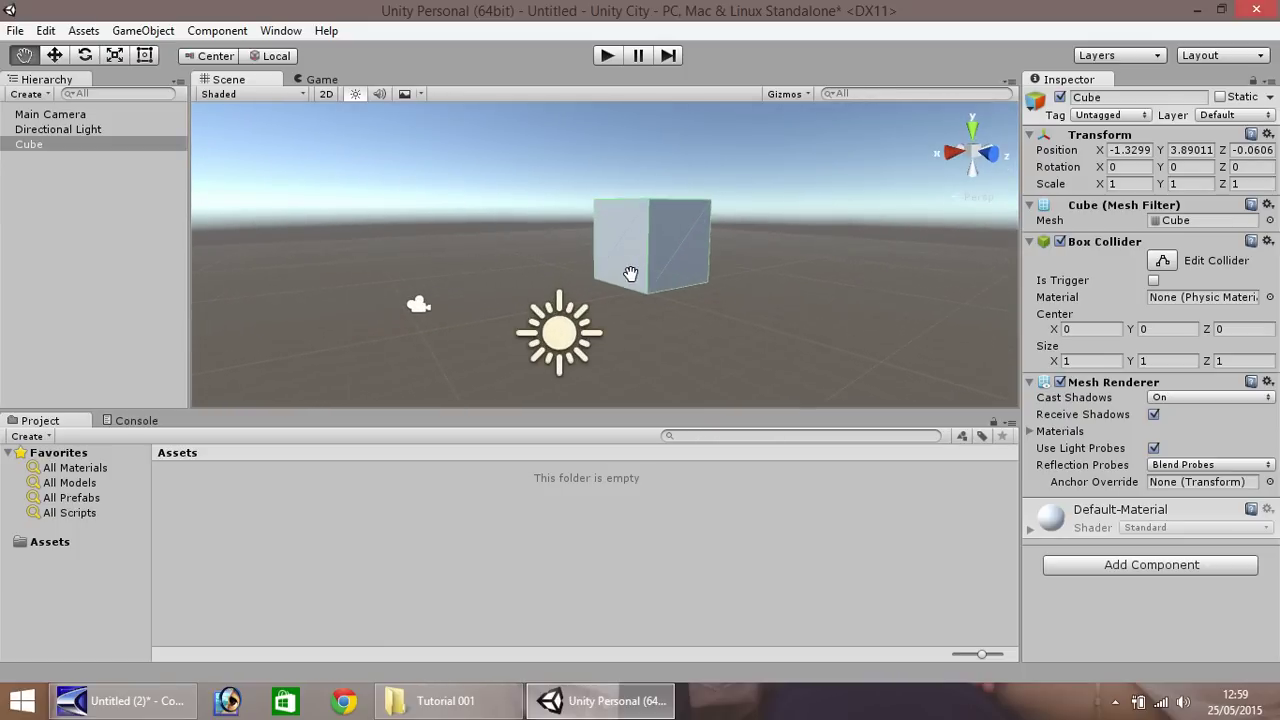
scroll(625, 262, "down", 3)
scroll(618, 257, "down", 2)
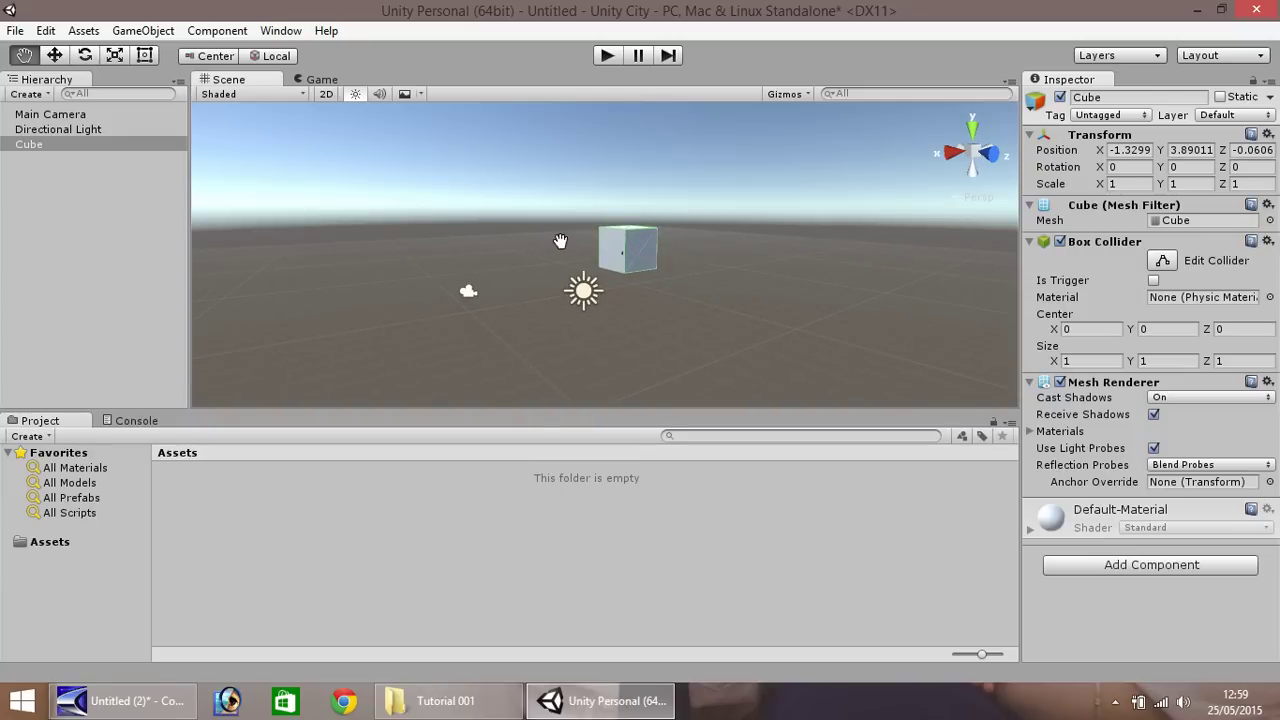
Switch to the Move tool and set the cube's position to 0 on the X, Y and Z axes
left_click_drag(560, 242, 487, 245)
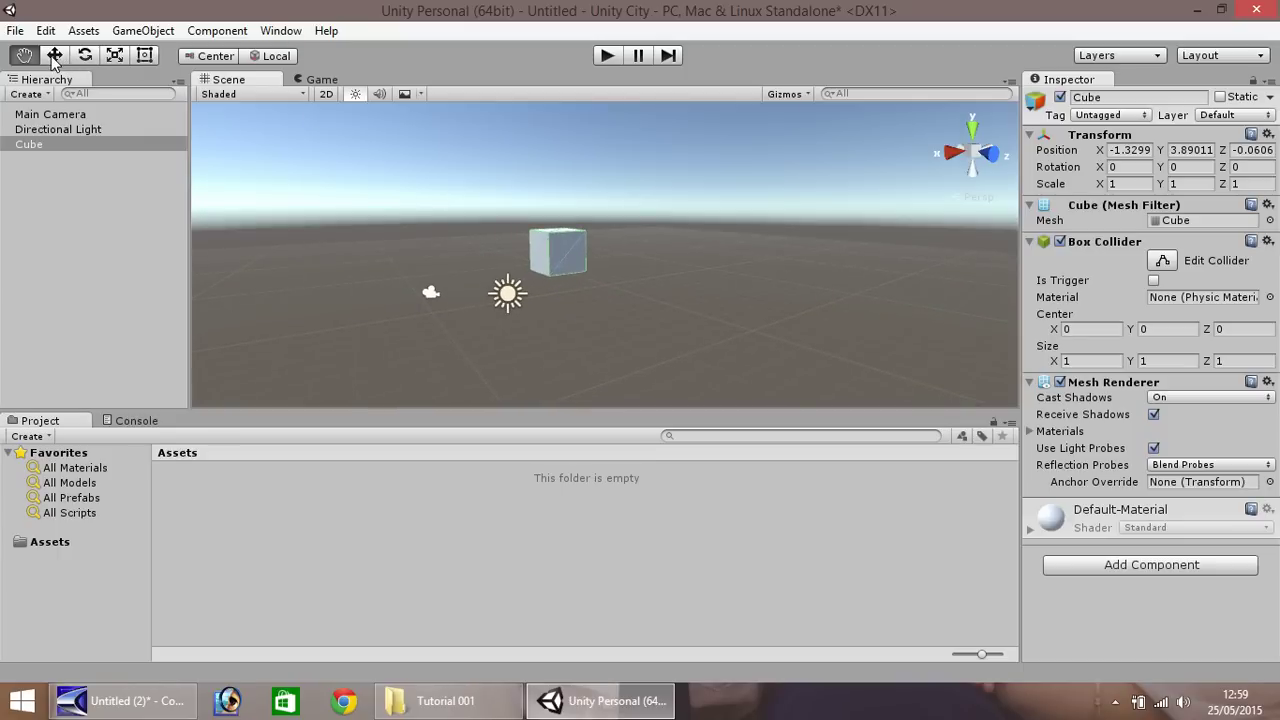
left_click(55, 56)
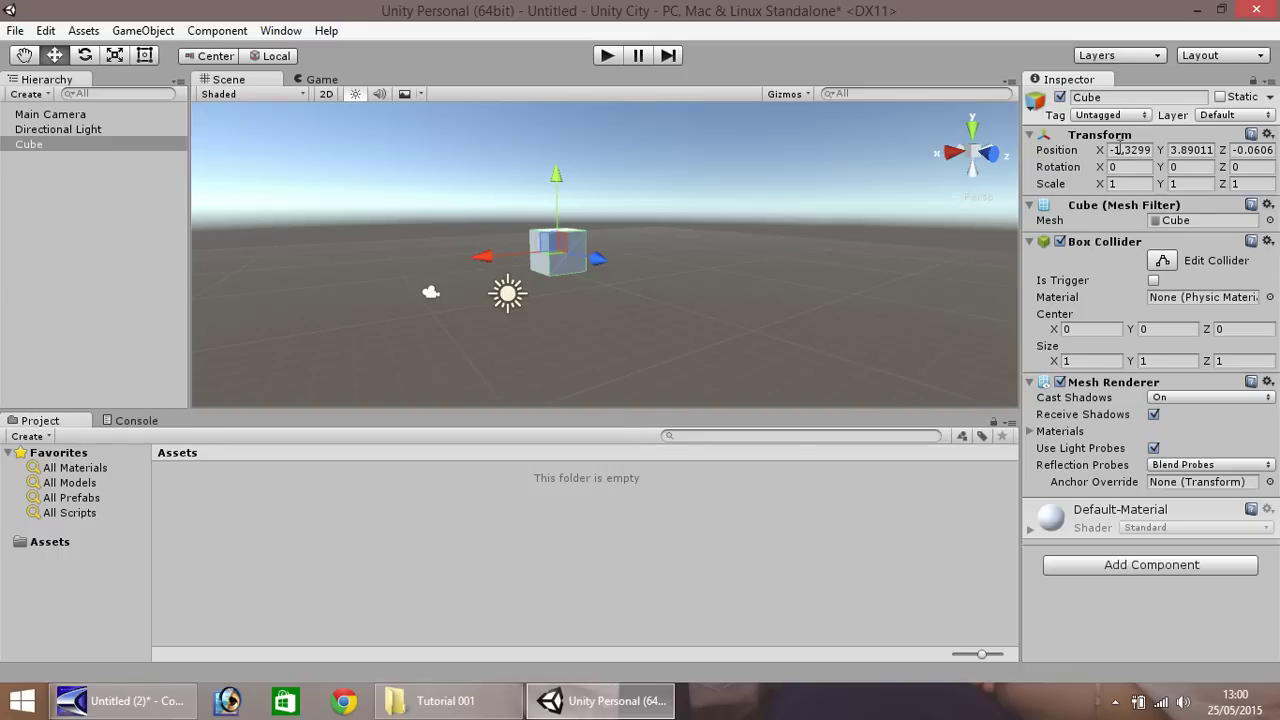
left_click(1128, 150)
type("0")
key("Tab")
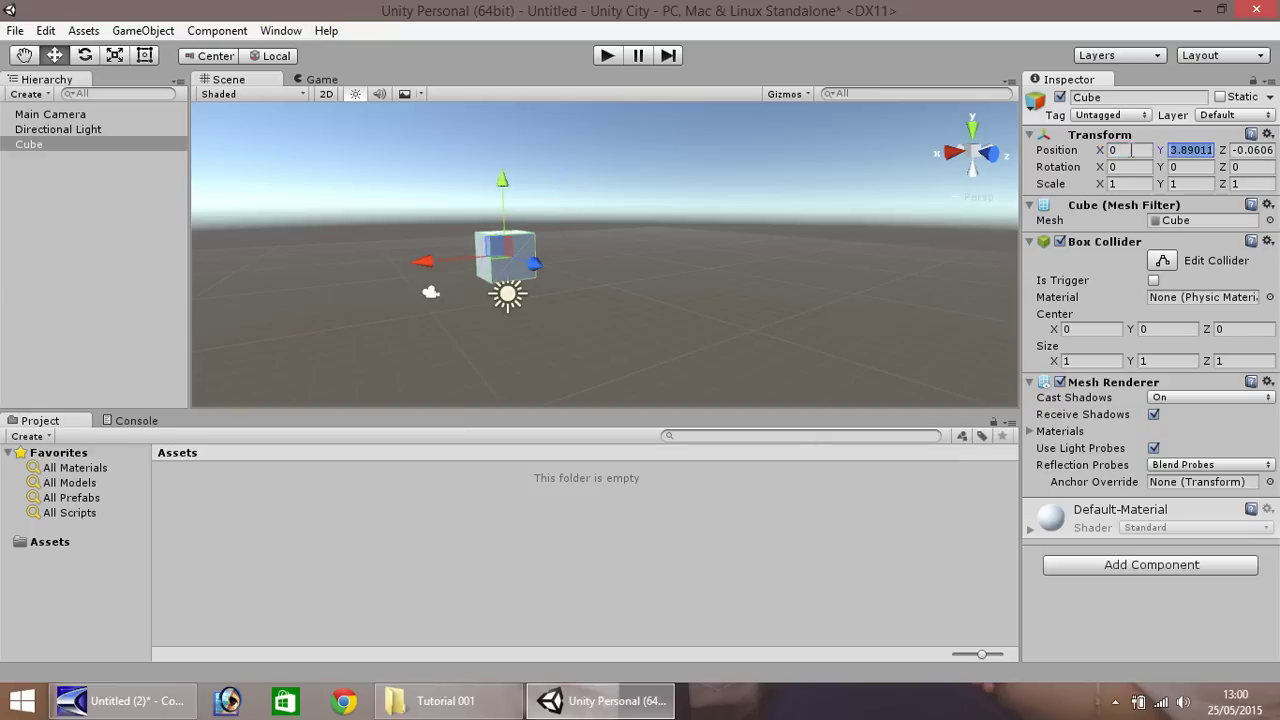
type("0")
key("Tab")
type("0")
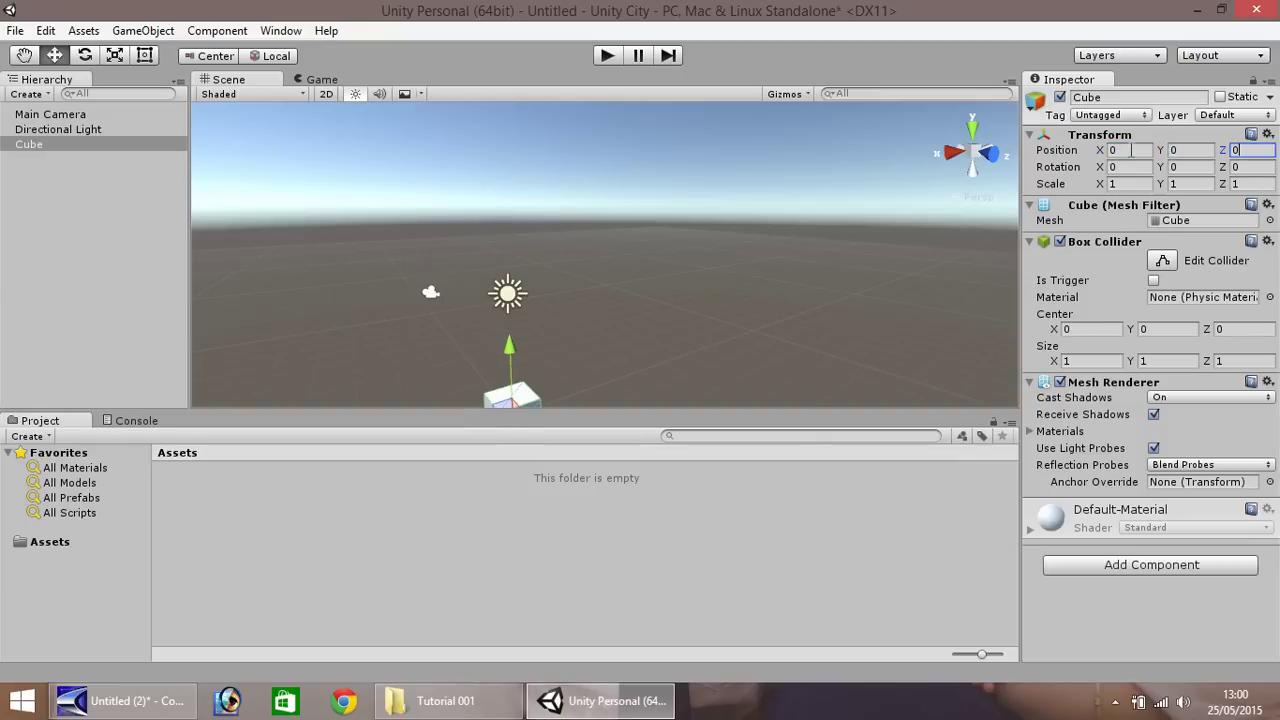
Rename the cube as Asphalt001
left_click(30, 145)
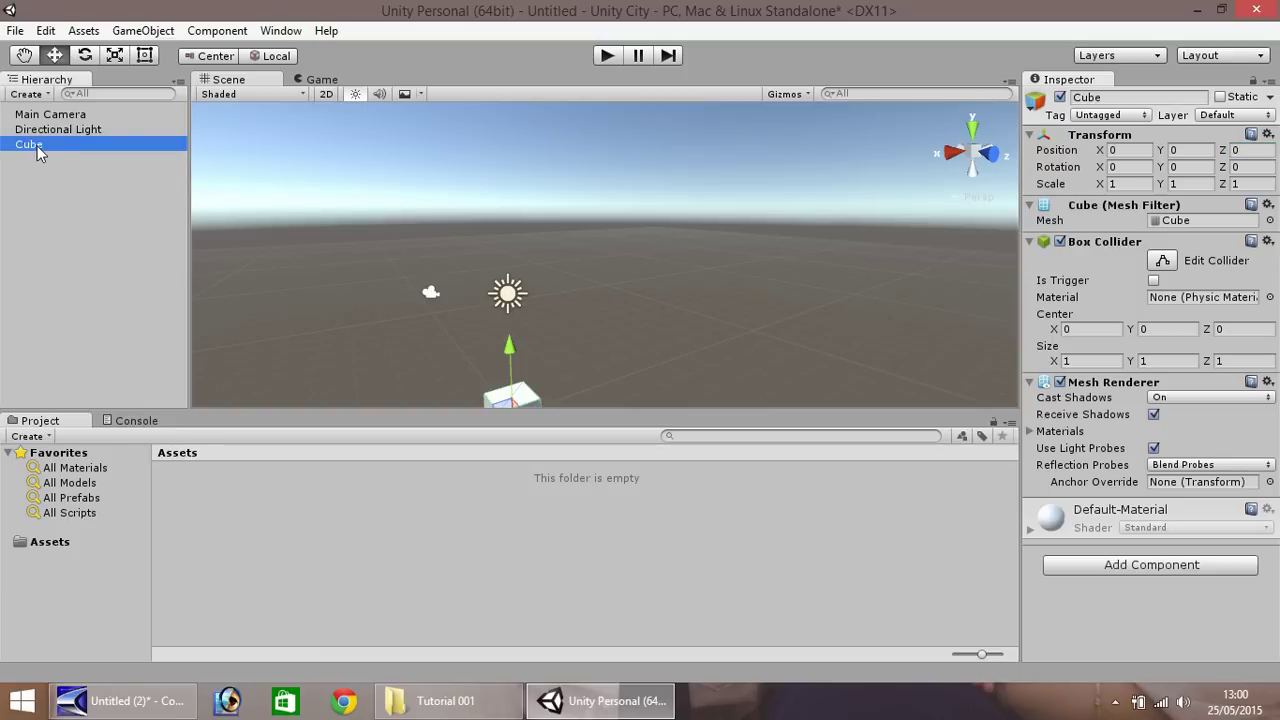
left_click(36, 146, "ctrl")
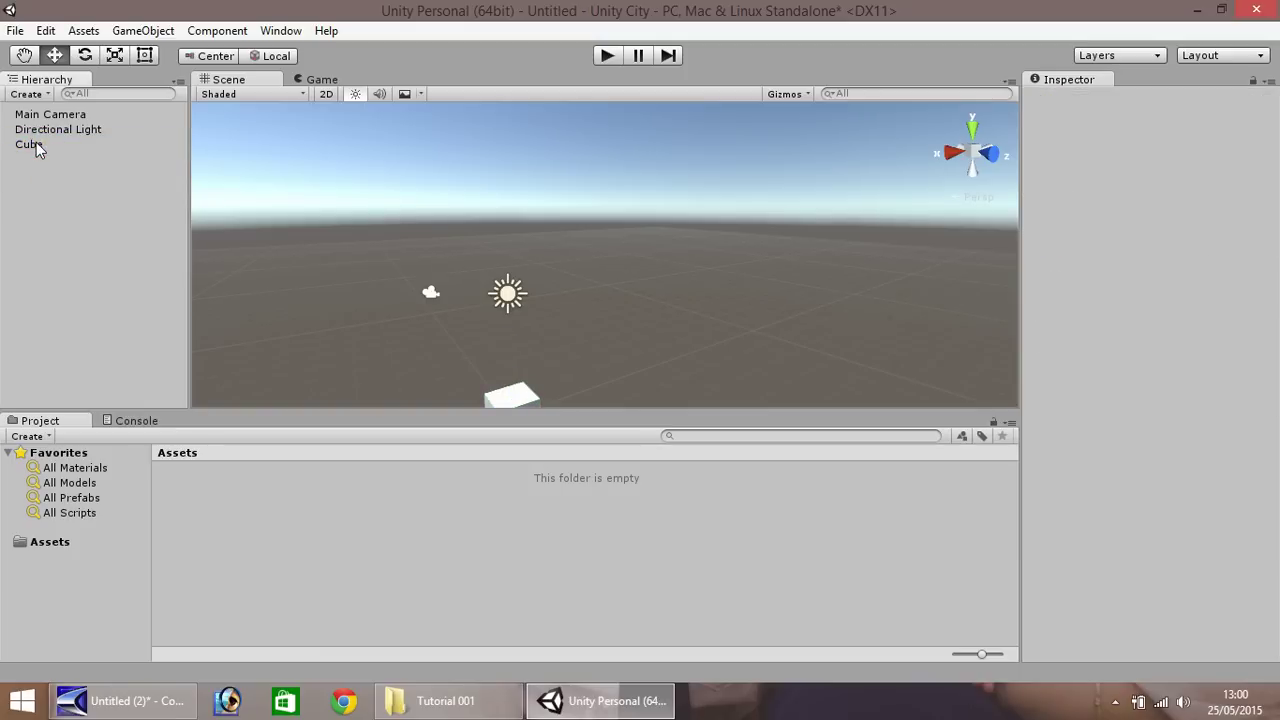
left_click(36, 144)
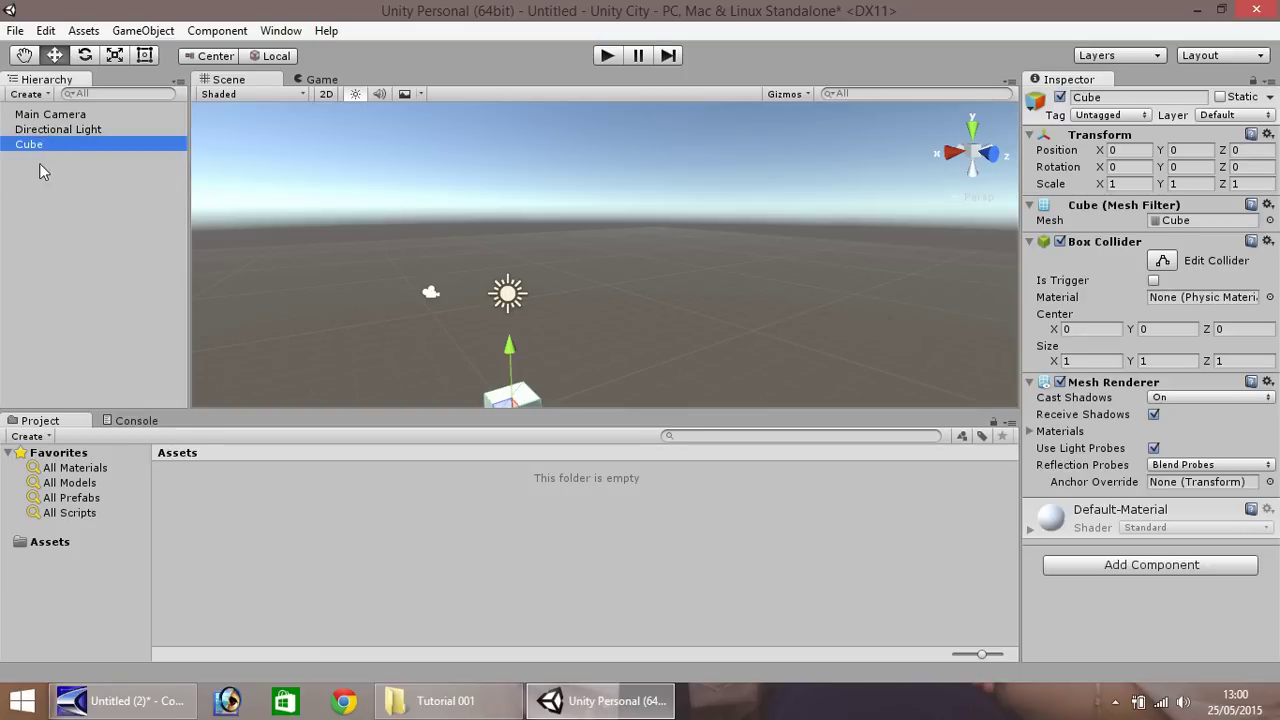
left_click(53, 172)
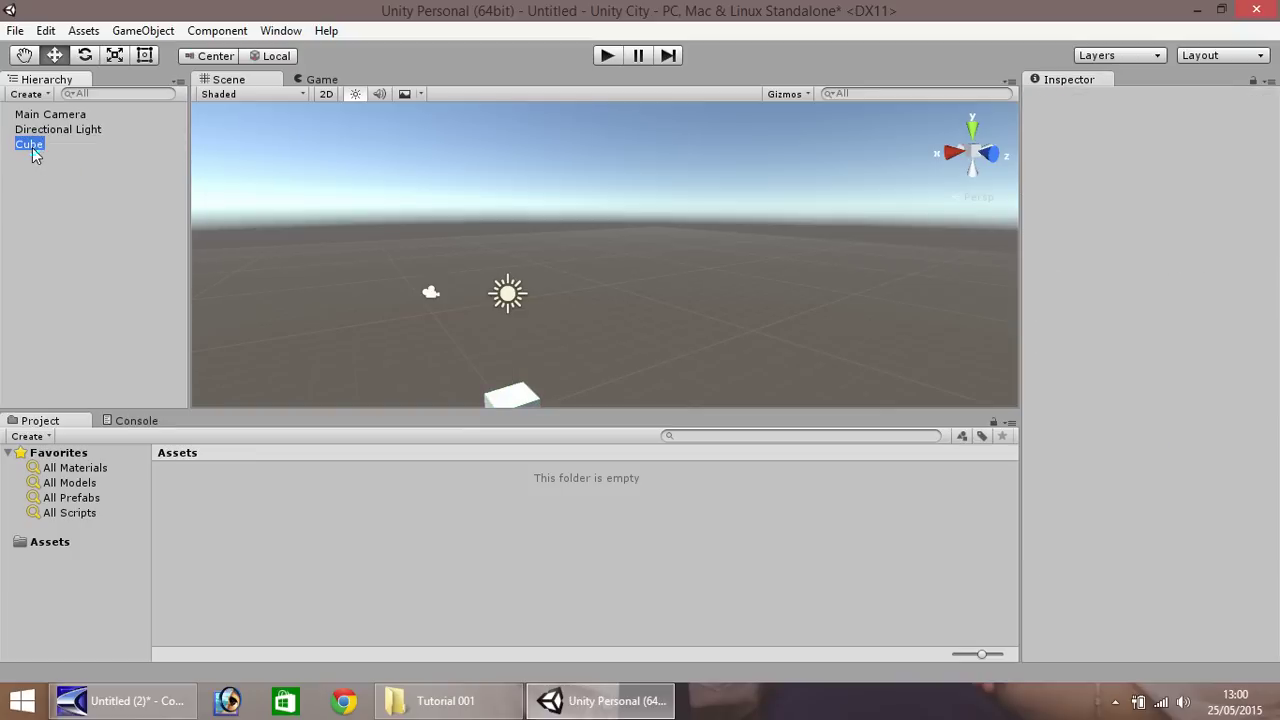
right_click(31, 144)
left_click(92, 205)
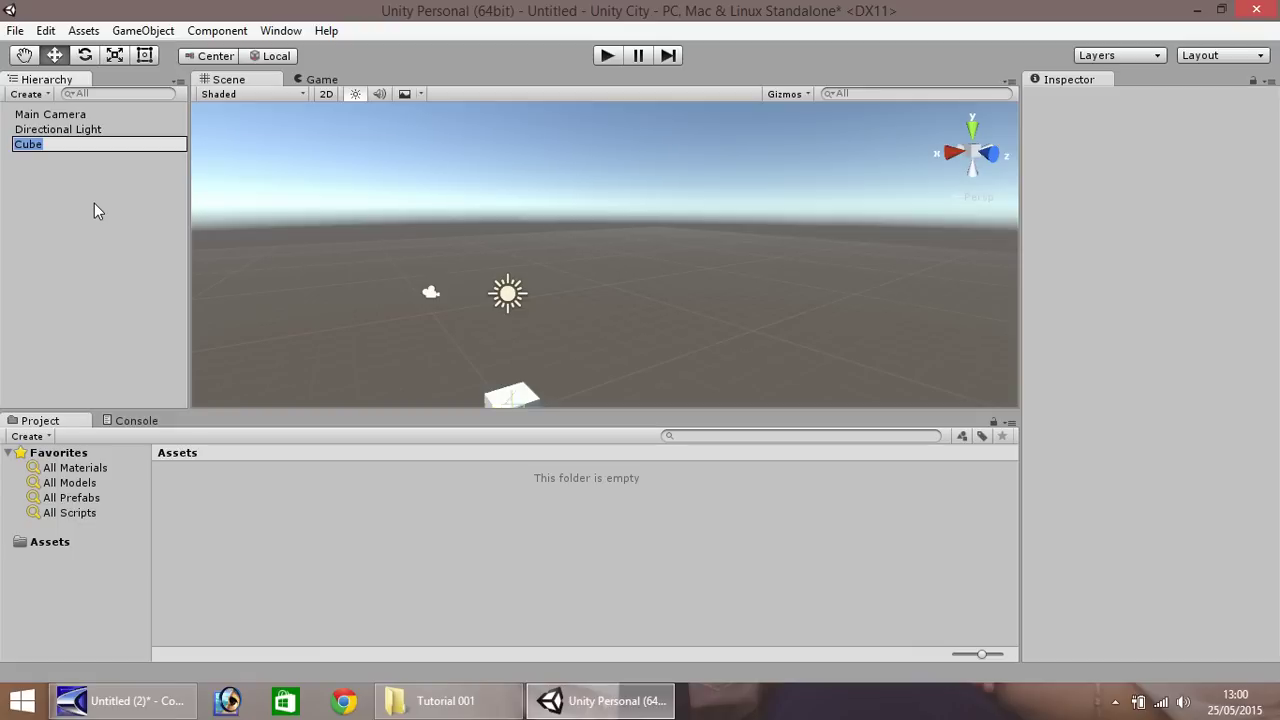
type("Asphalt001")
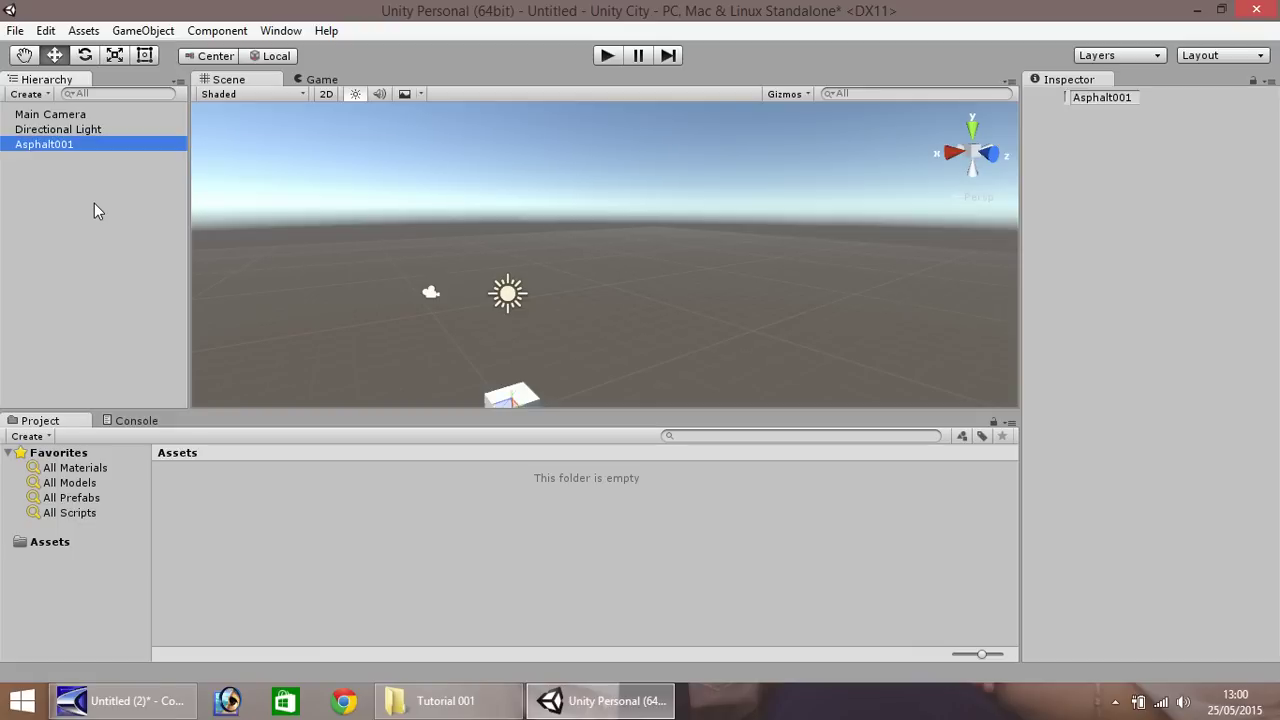
key("Return")
Set the scale of Asphalt001 to 20 on X, 0.25 on Y and 20 on Z, and frame it in the scene
left_click(48, 145)
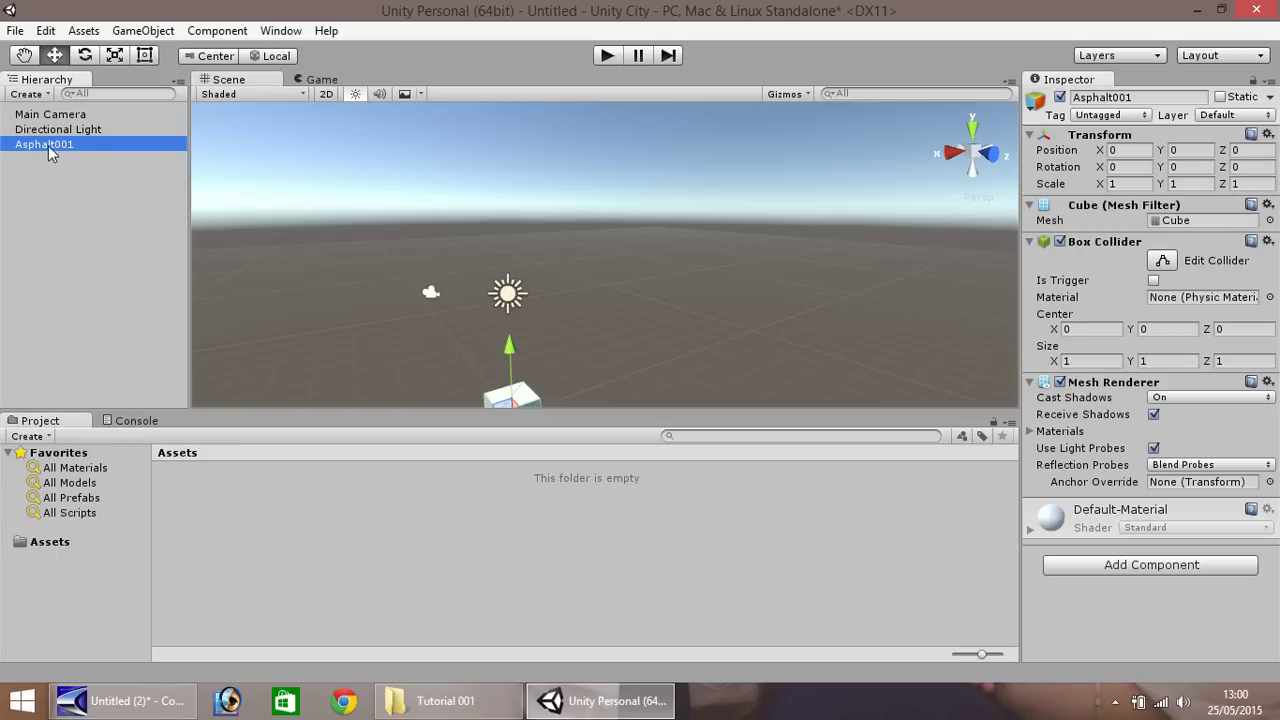
double_click(48, 144)
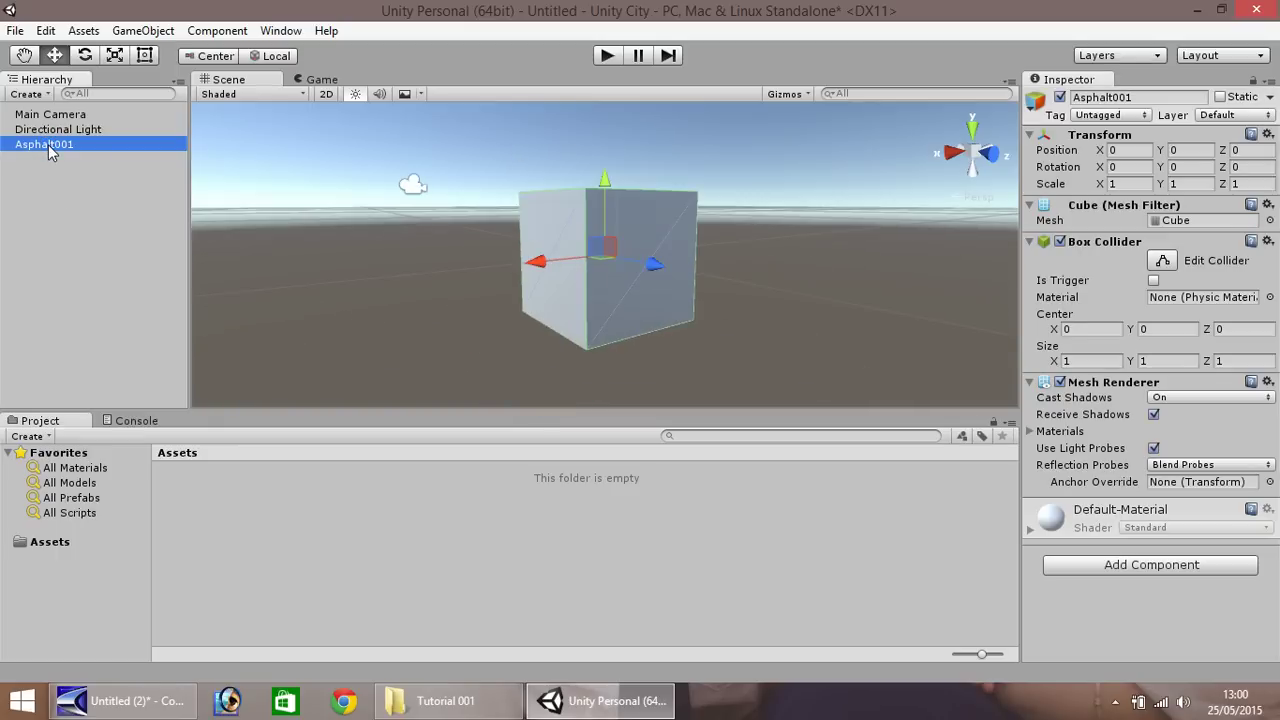
left_click(1142, 185)
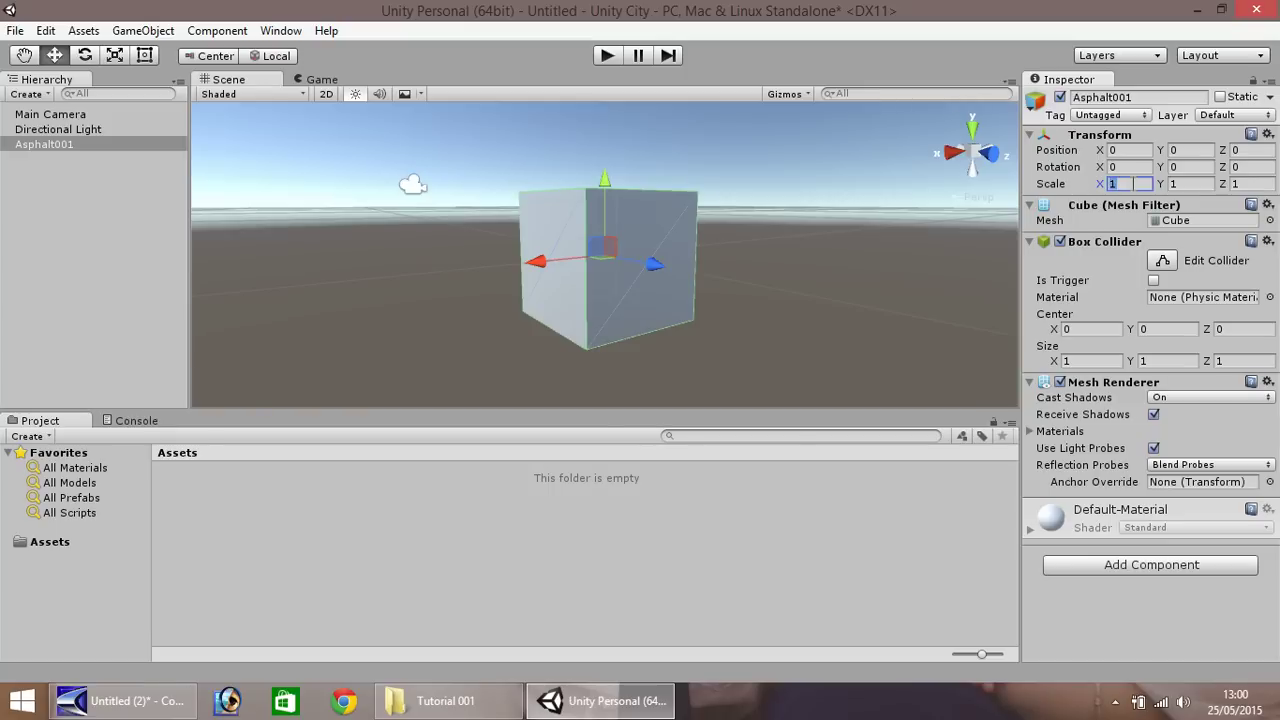
type("20")
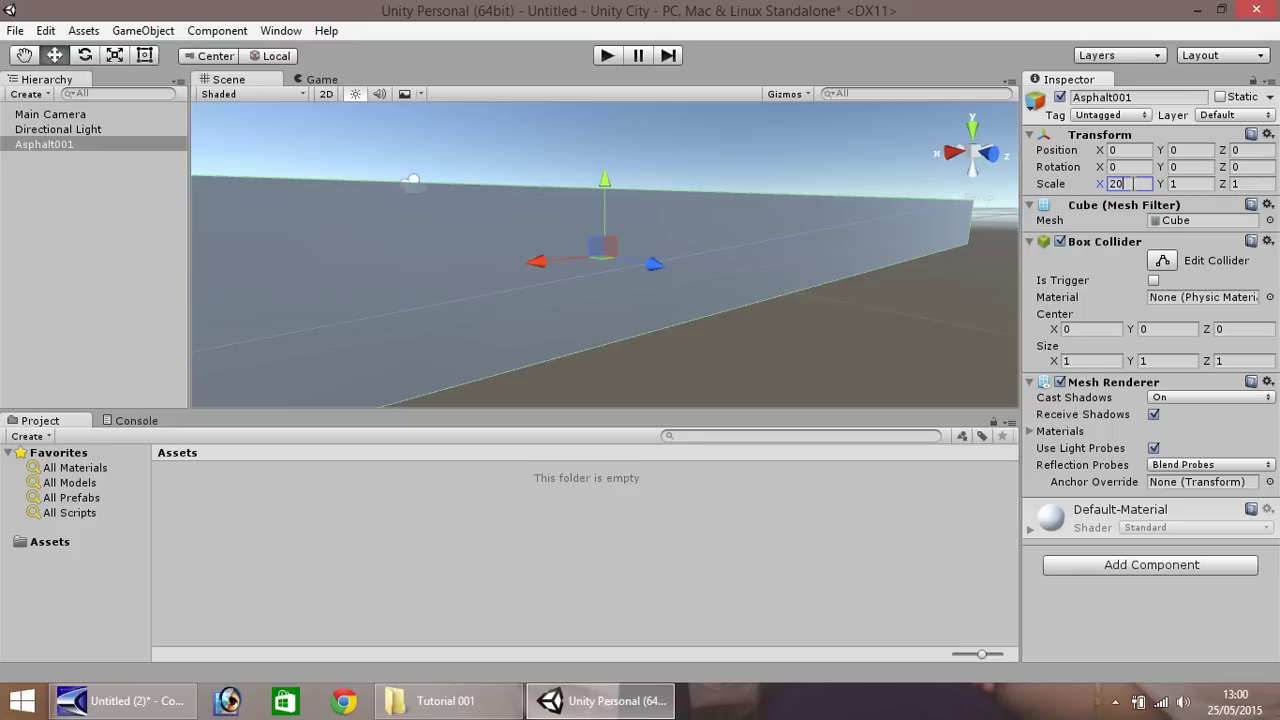
left_click(1187, 183)
type("0.1")
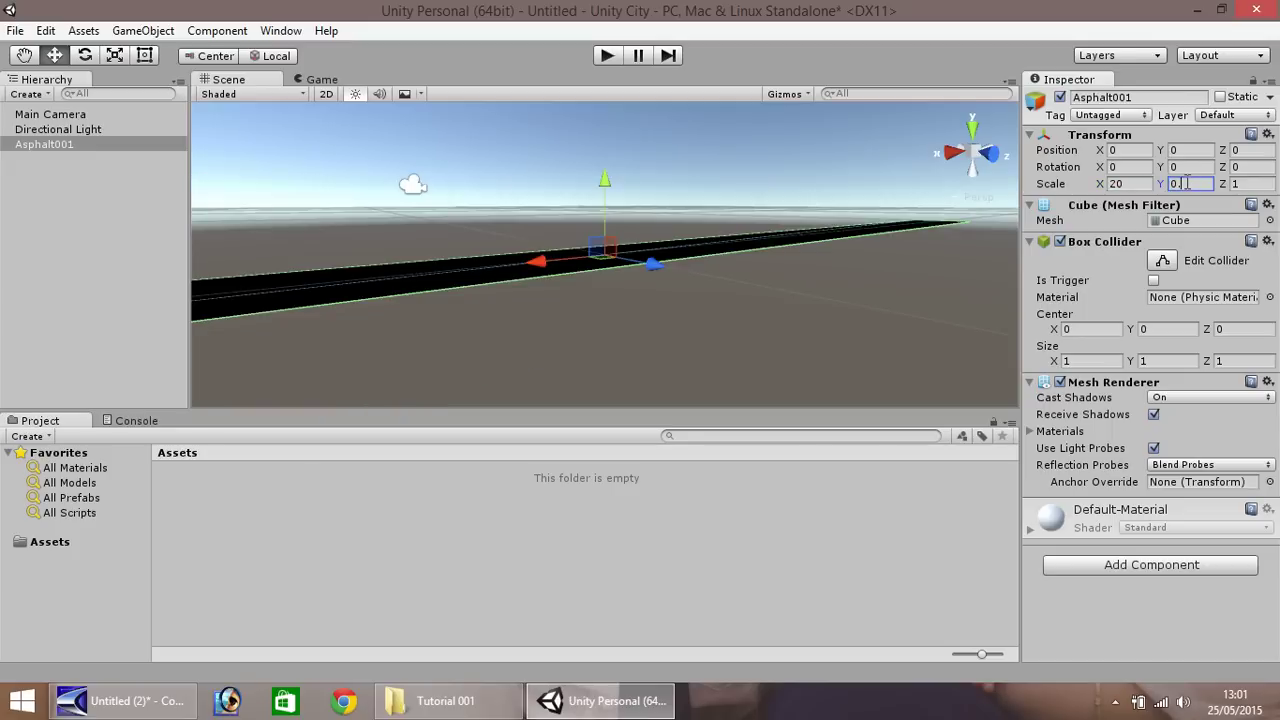
key("BackSpace")
type("25")
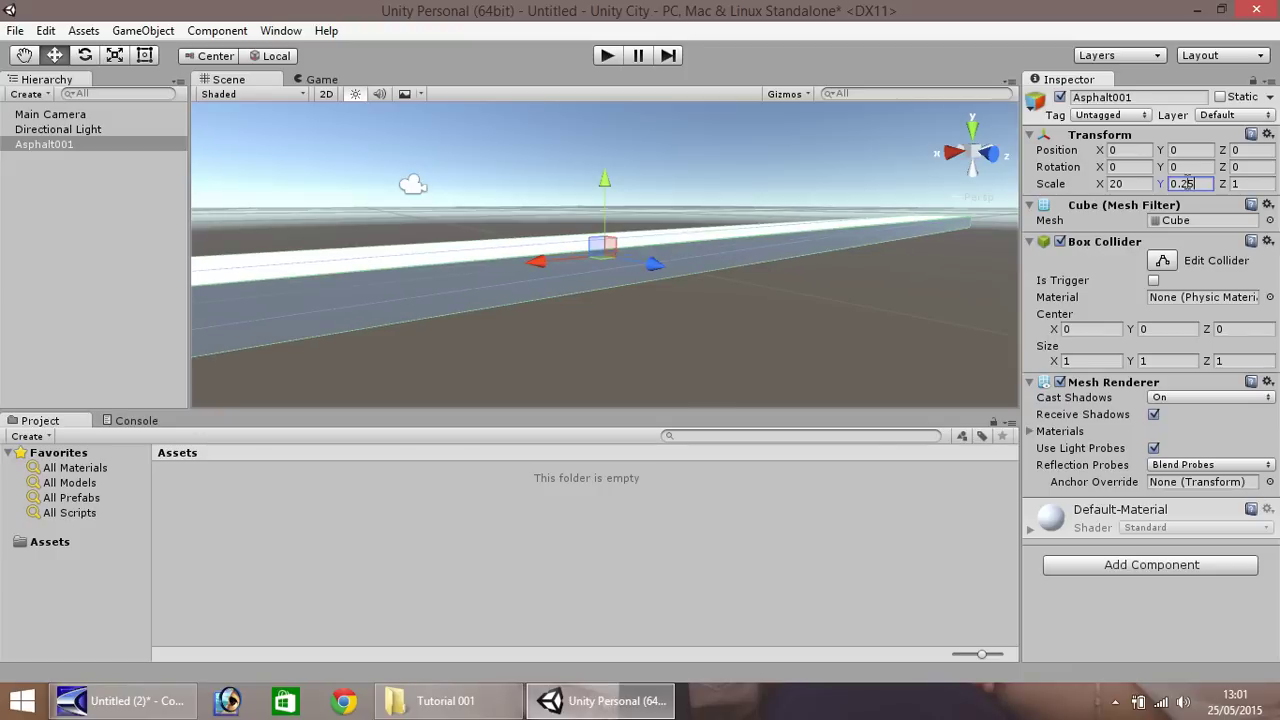
left_click(1249, 183)
type("20")
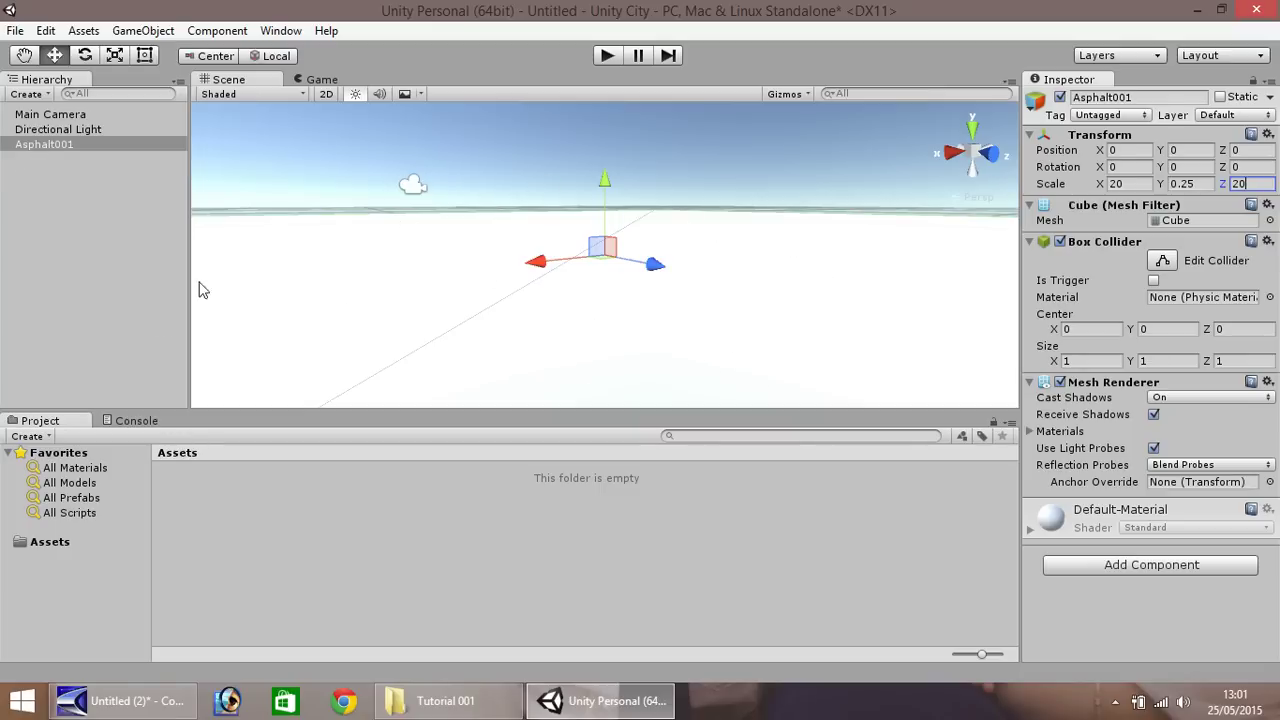
left_click(43, 144)
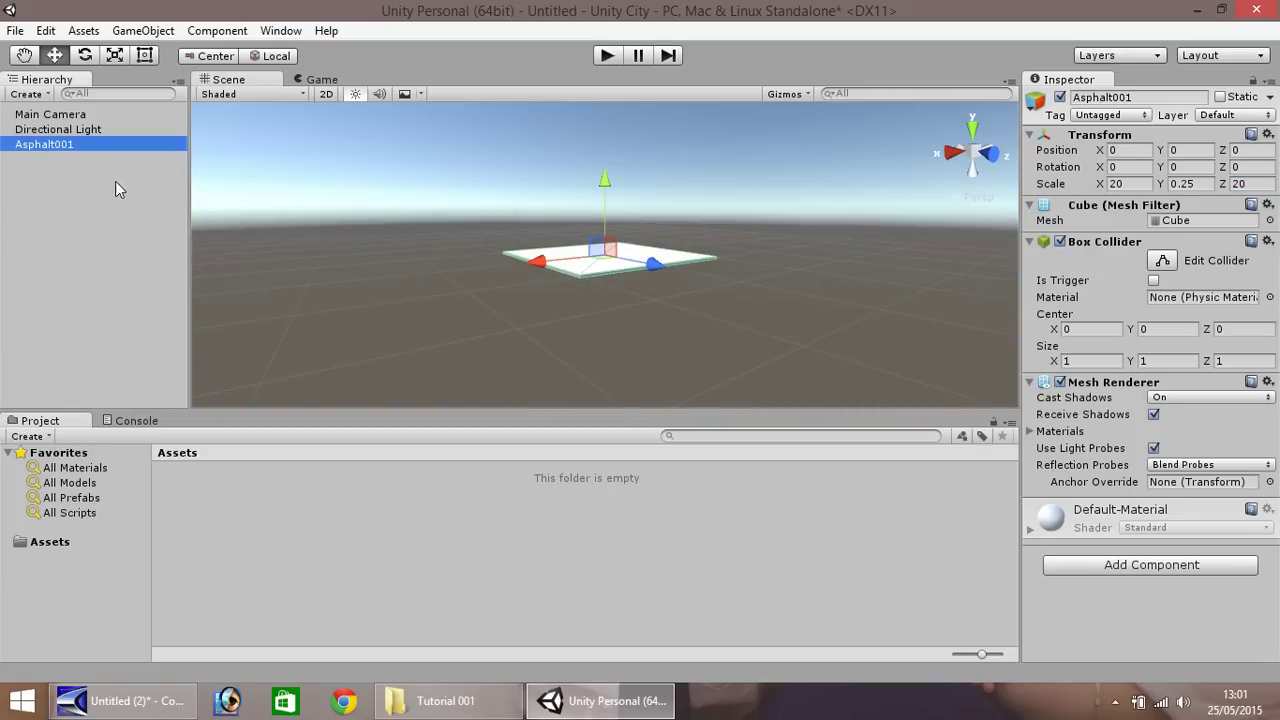
Create an empty game object and rename it as Asphalt
left_click(24, 56)
left_click_drag(471, 200, 424, 282)
right_click_drag(434, 274, 380, 312)
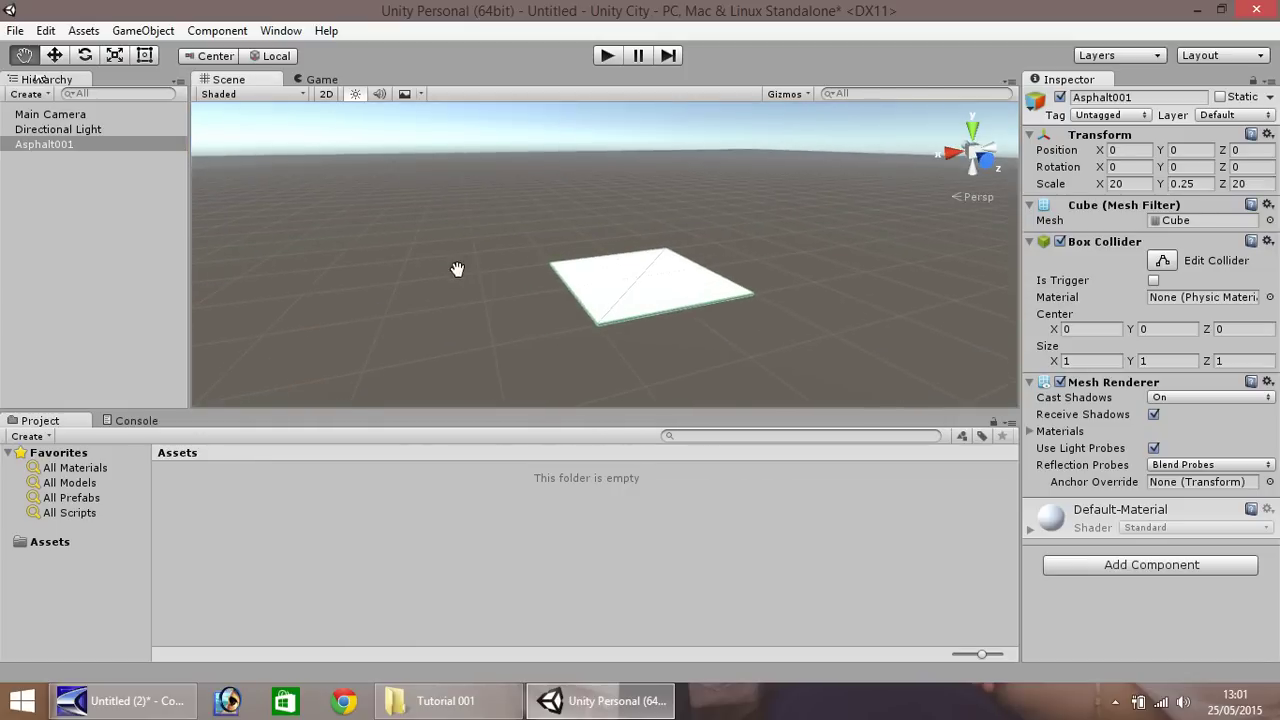
left_click_drag(457, 271, 349, 300)
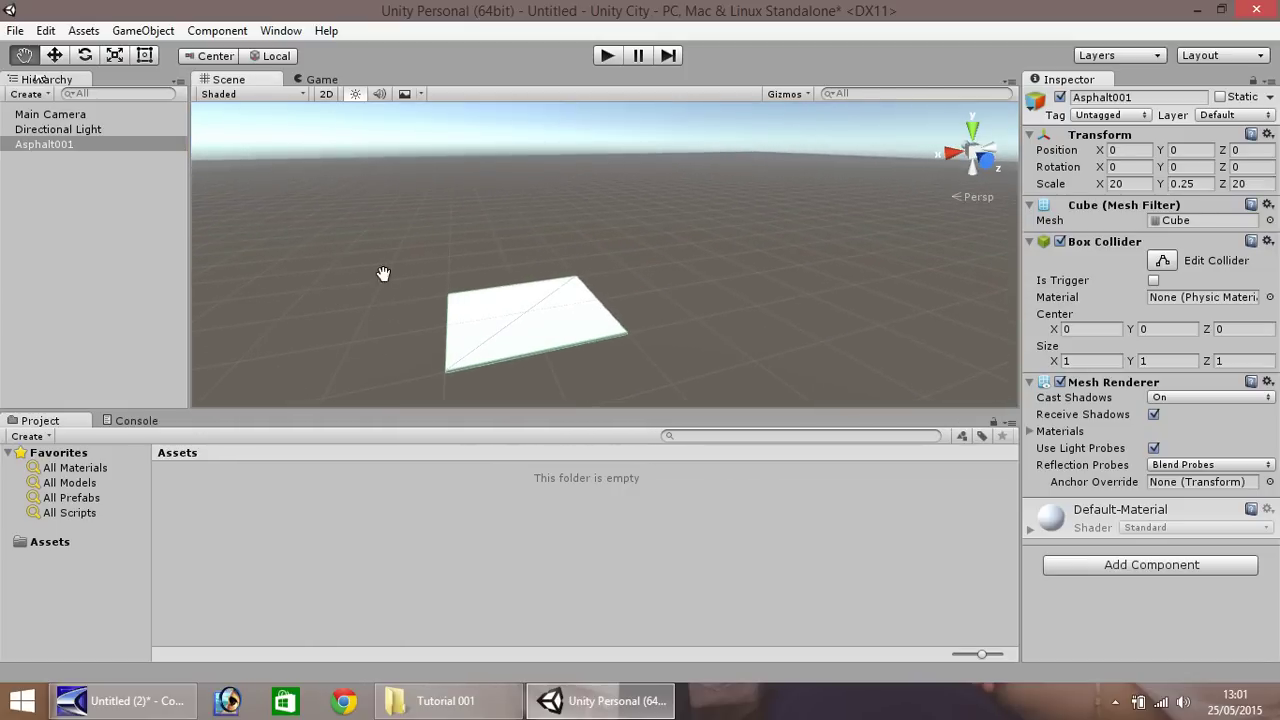
left_click(56, 58)
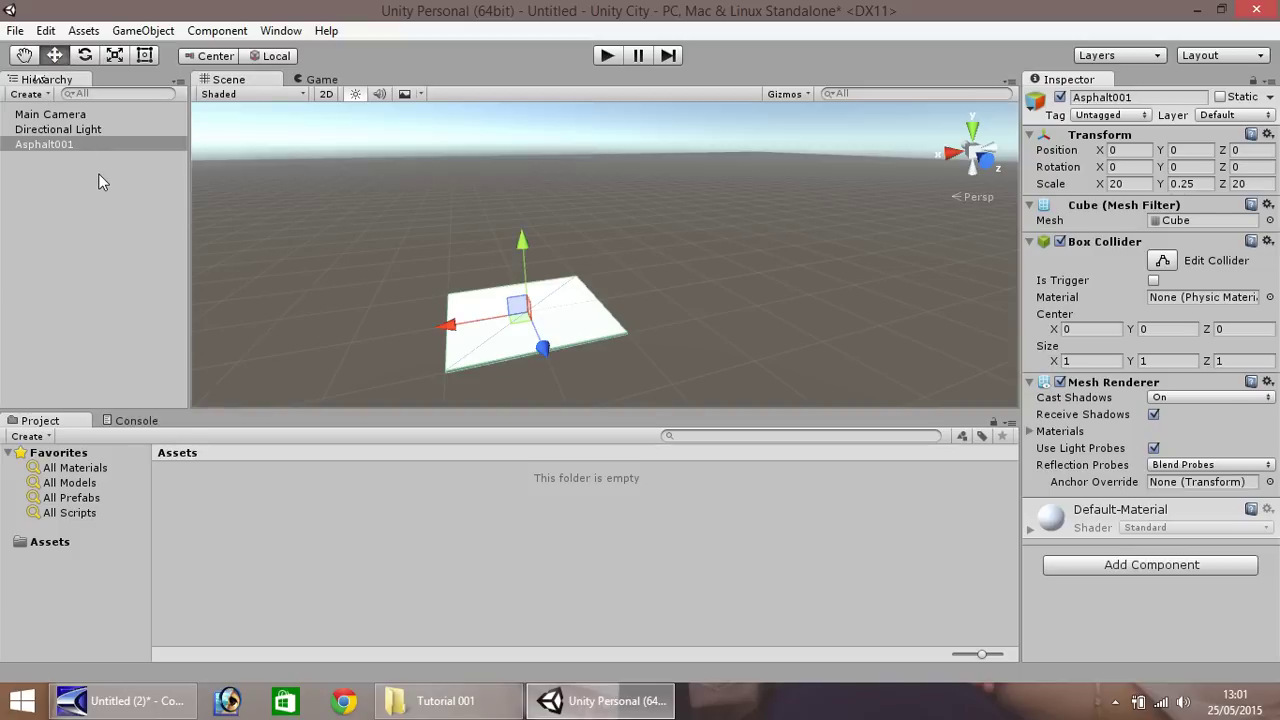
left_click(142, 30)
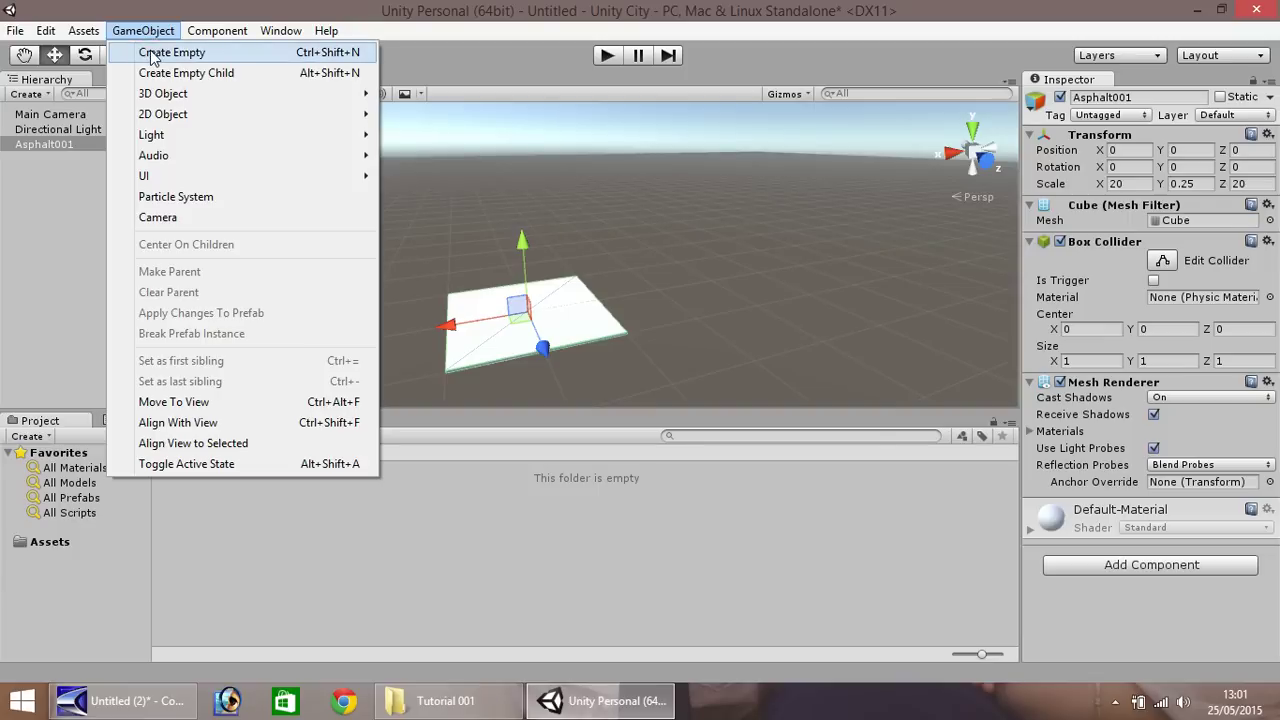
left_click(150, 52)
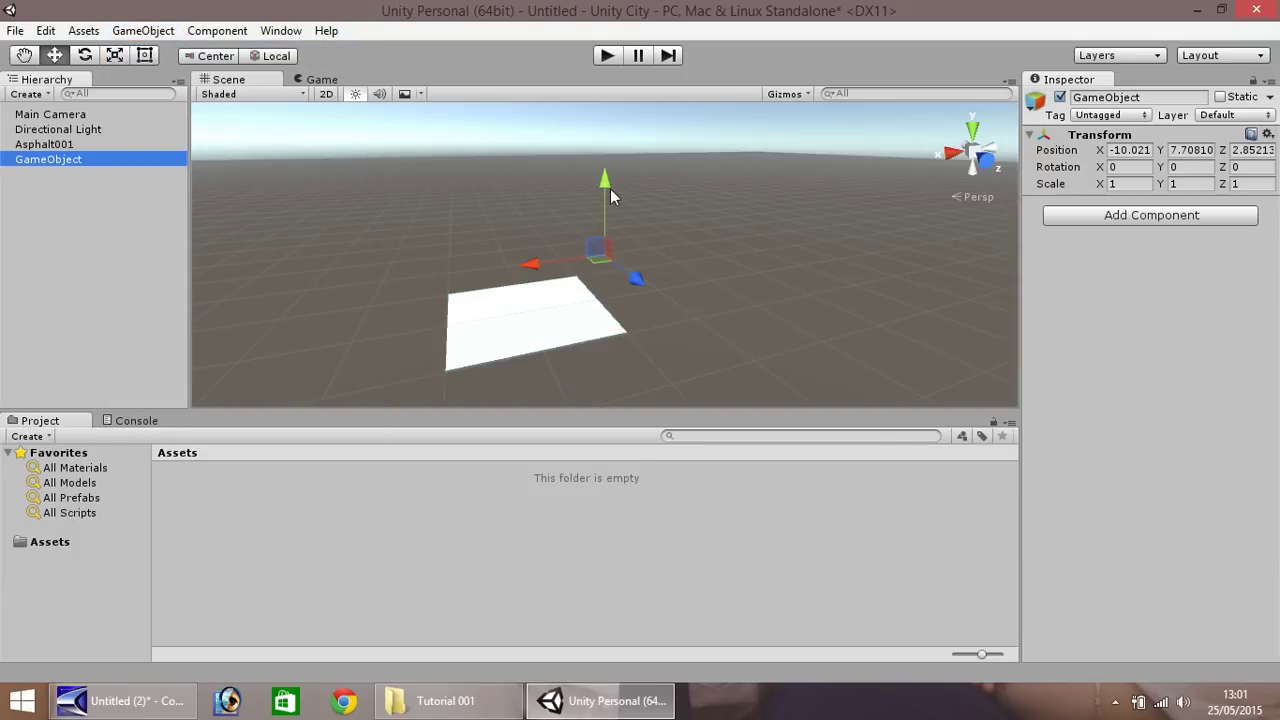
right_click(43, 170)
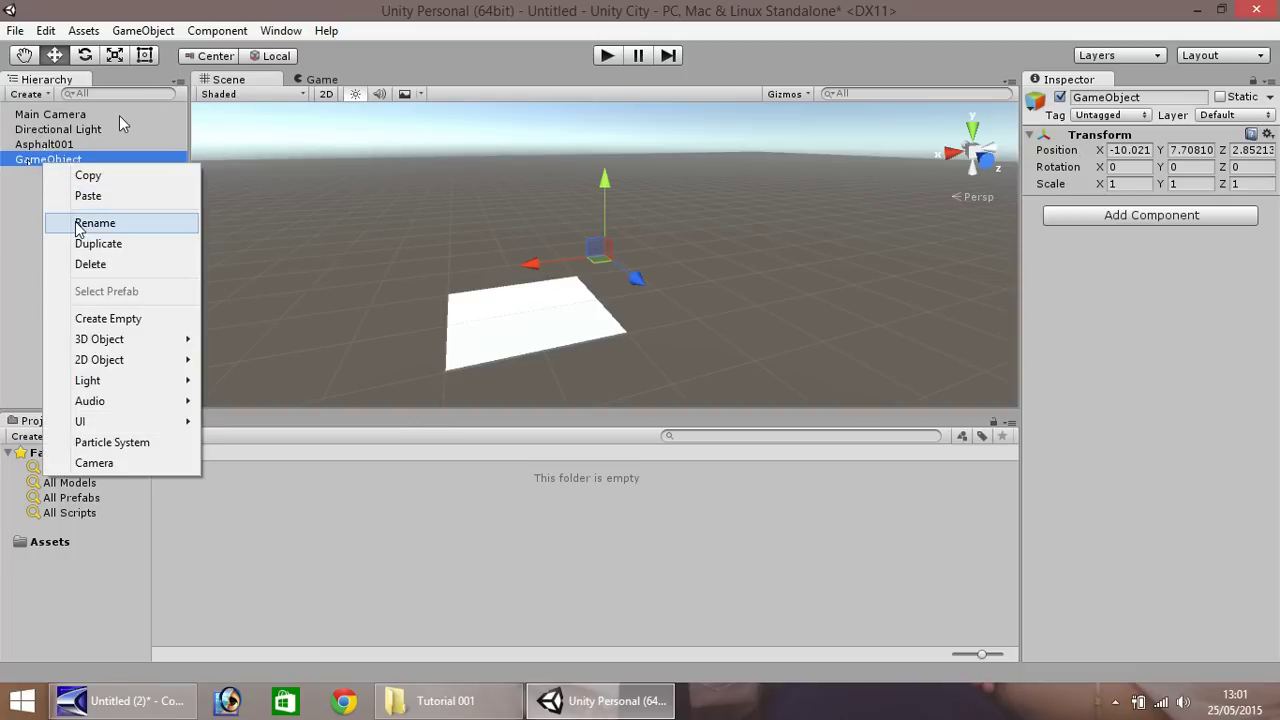
left_click(80, 223)
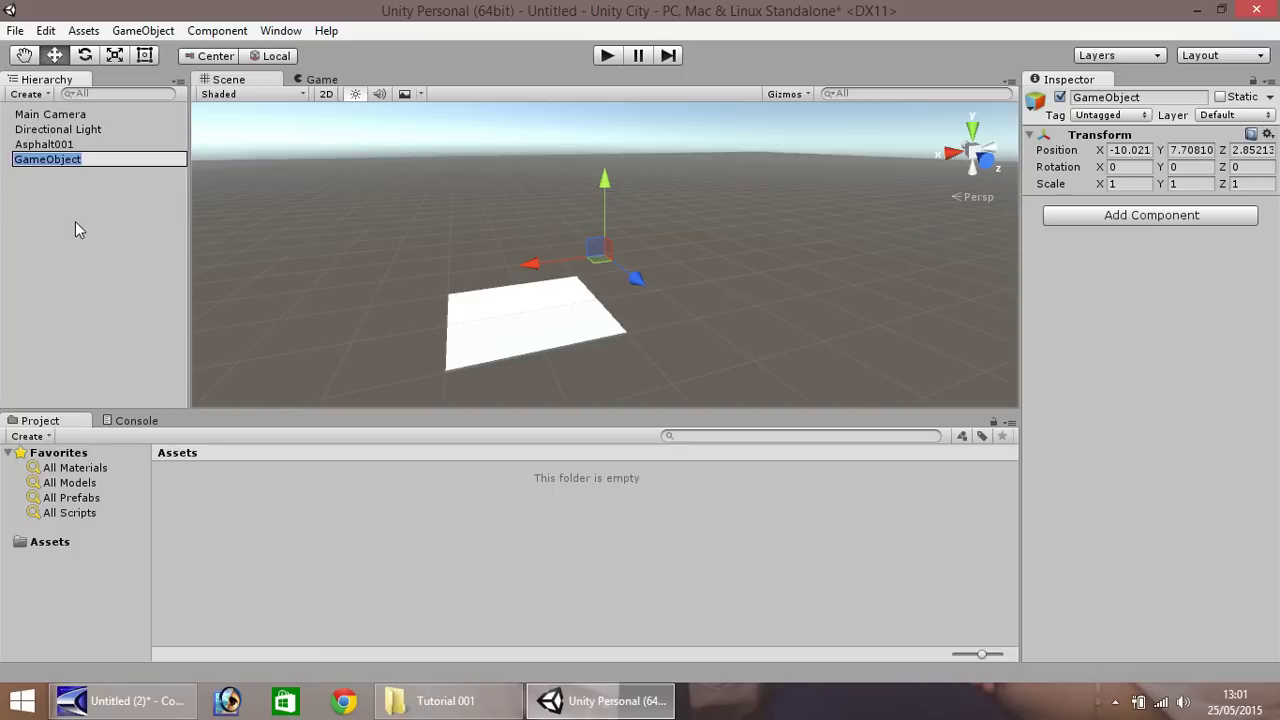
type("Asp")
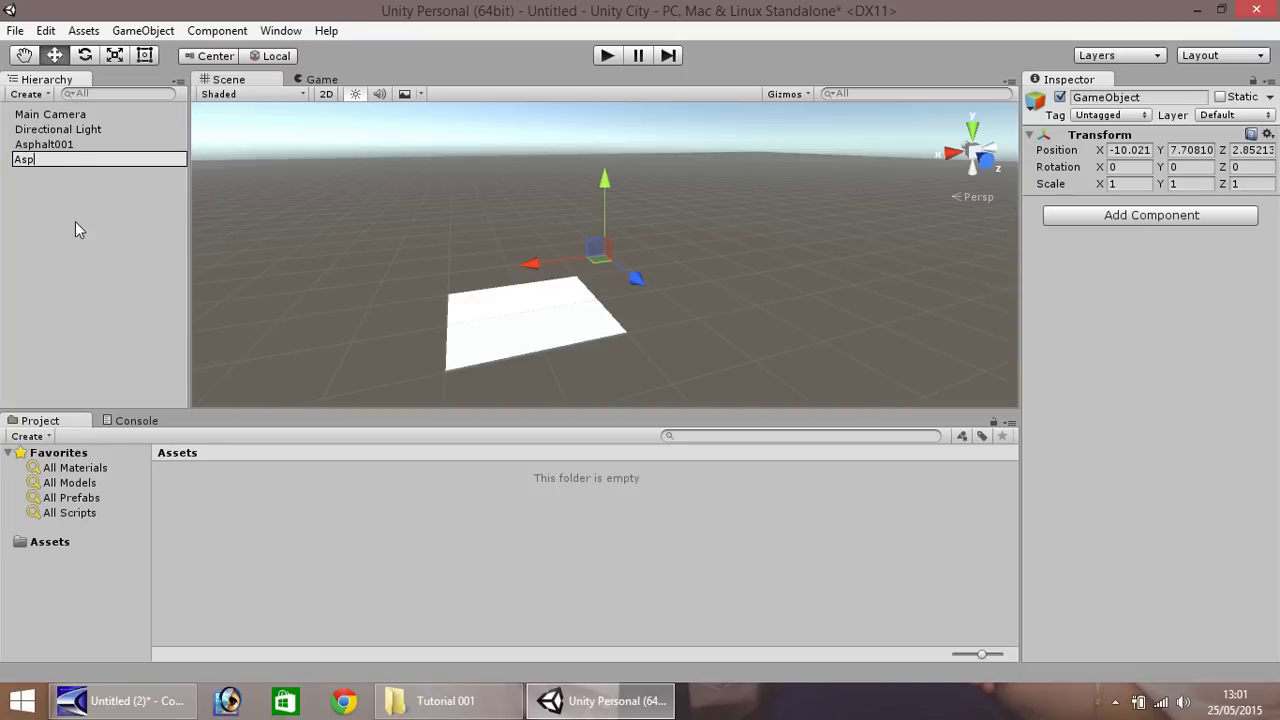
type("halt")
key("Return")
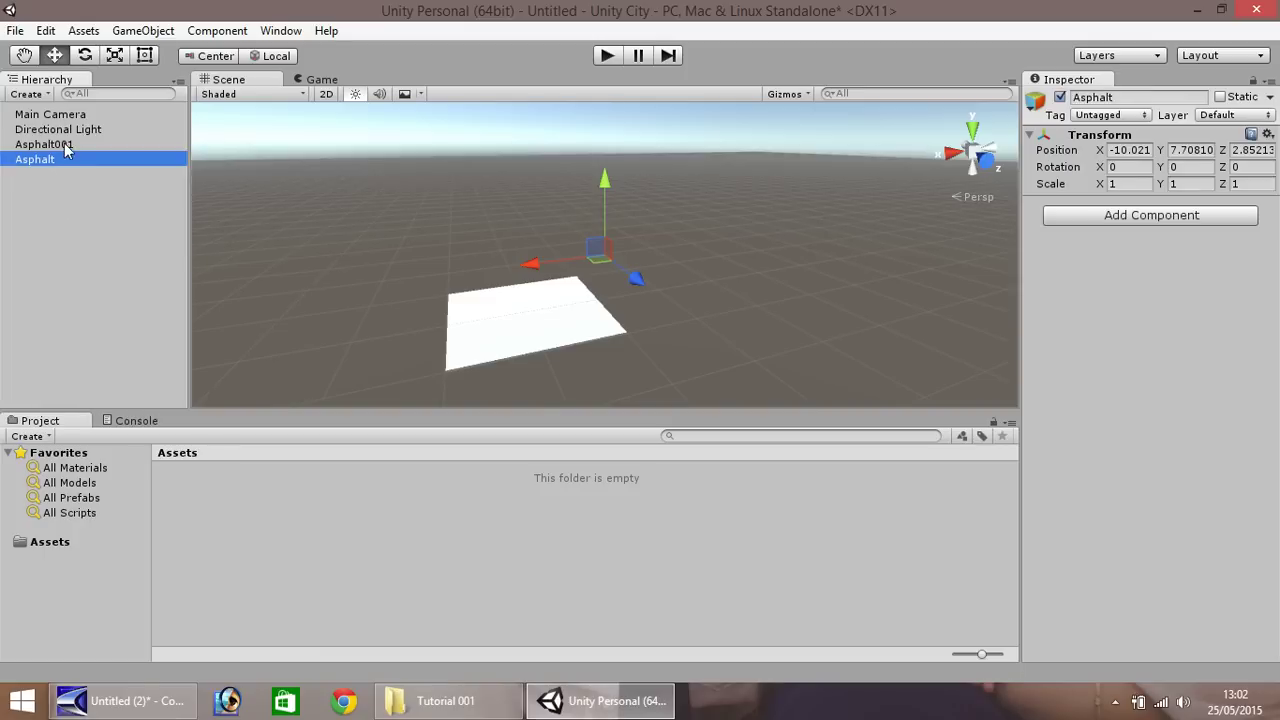
Make Asphalt001 a child of the Asphalt object and check the grouping by collapsing and expanding the parent
left_click(44, 146)
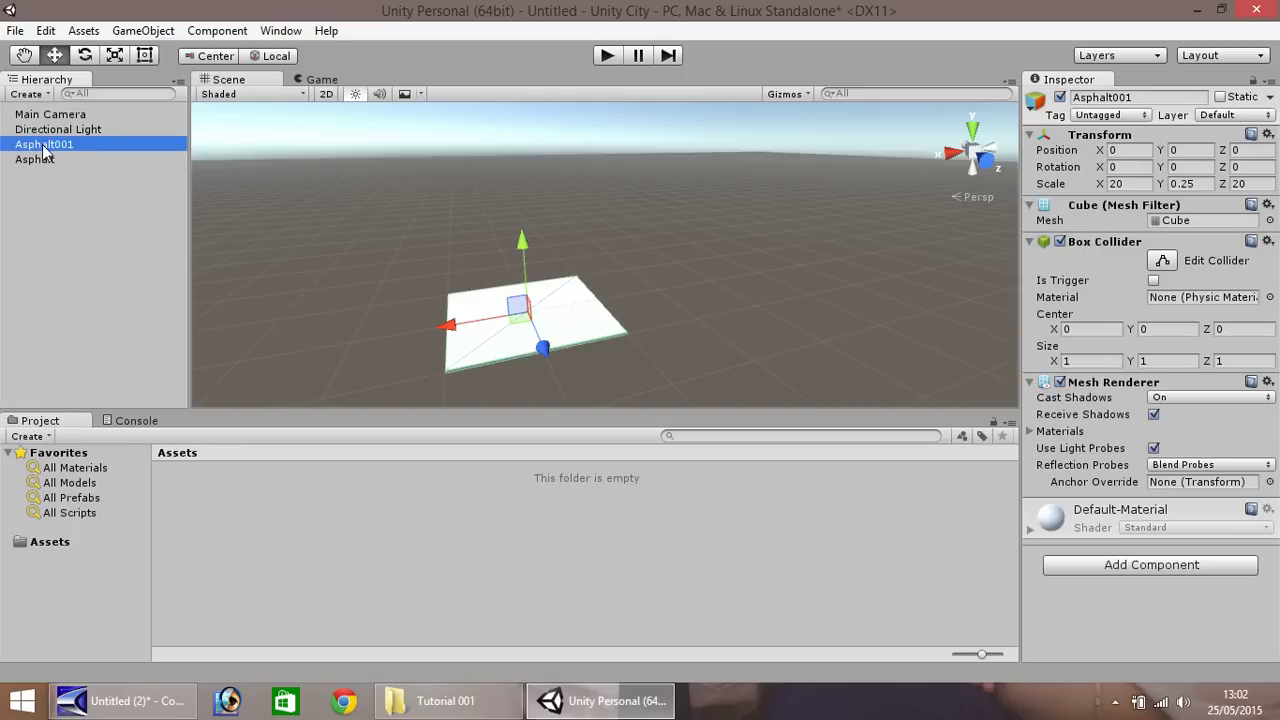
mouse_move(42, 148)
left_mouse_down()
mouse_move(44, 177)
mouse_move(35, 160)
left_mouse_up()
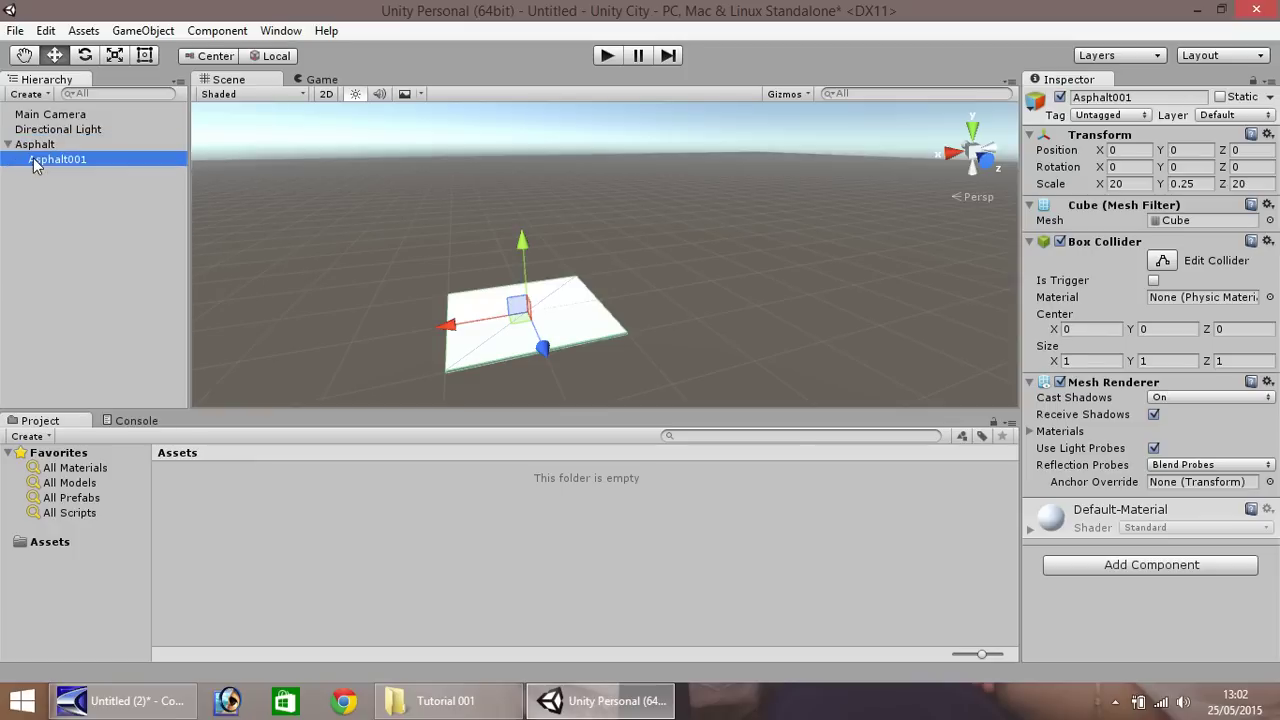
left_click(35, 145)
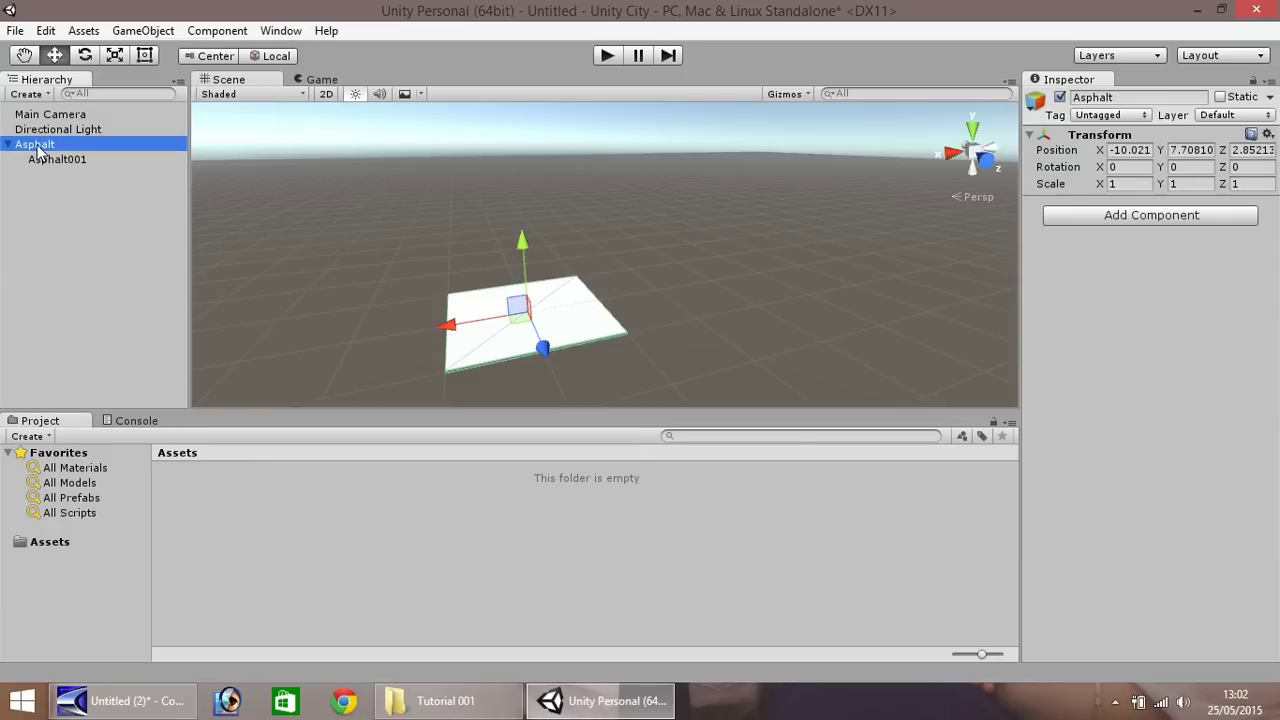
left_click(72, 161)
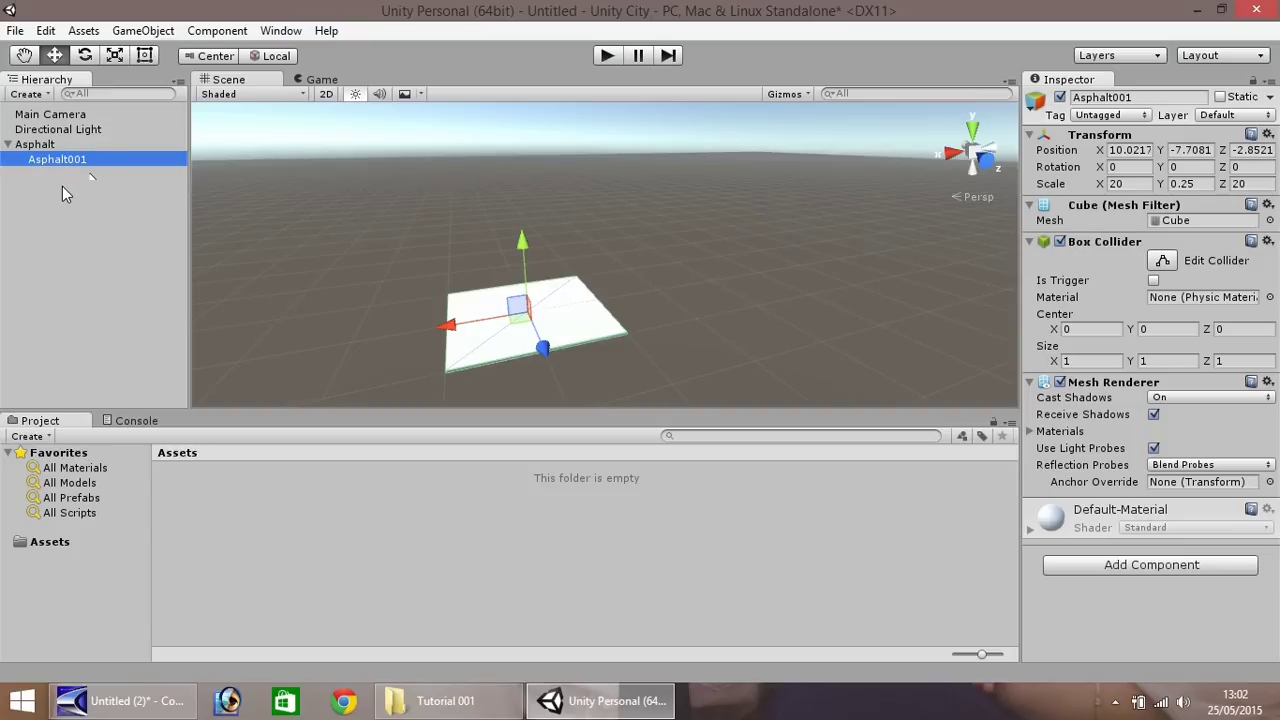
left_click(26, 145)
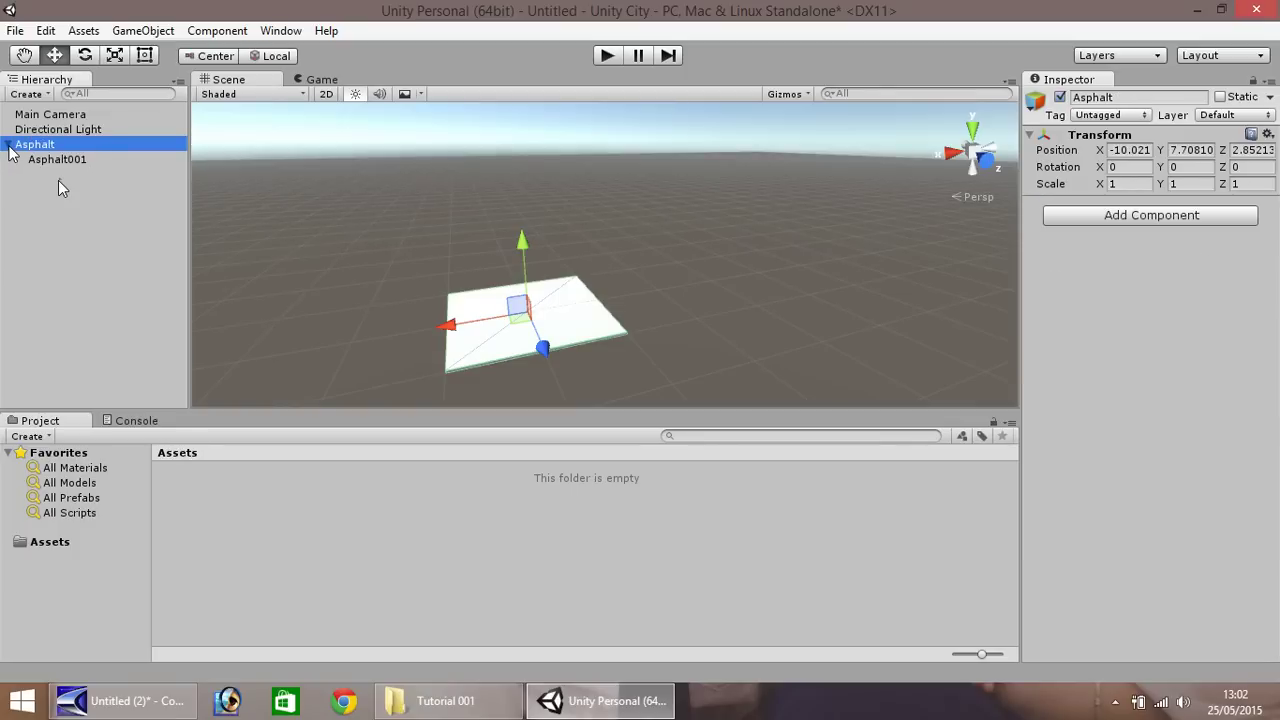
left_click(9, 145)
left_click(58, 181)
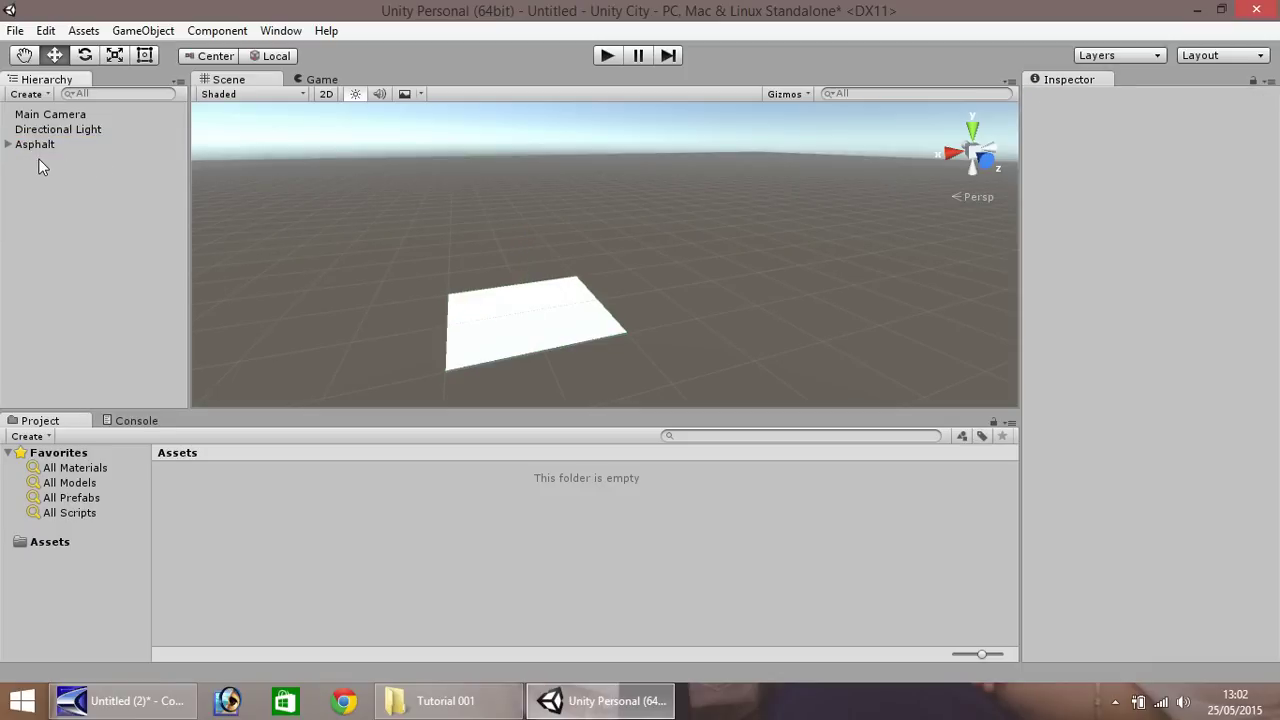
left_click(8, 145)
left_click(56, 162)
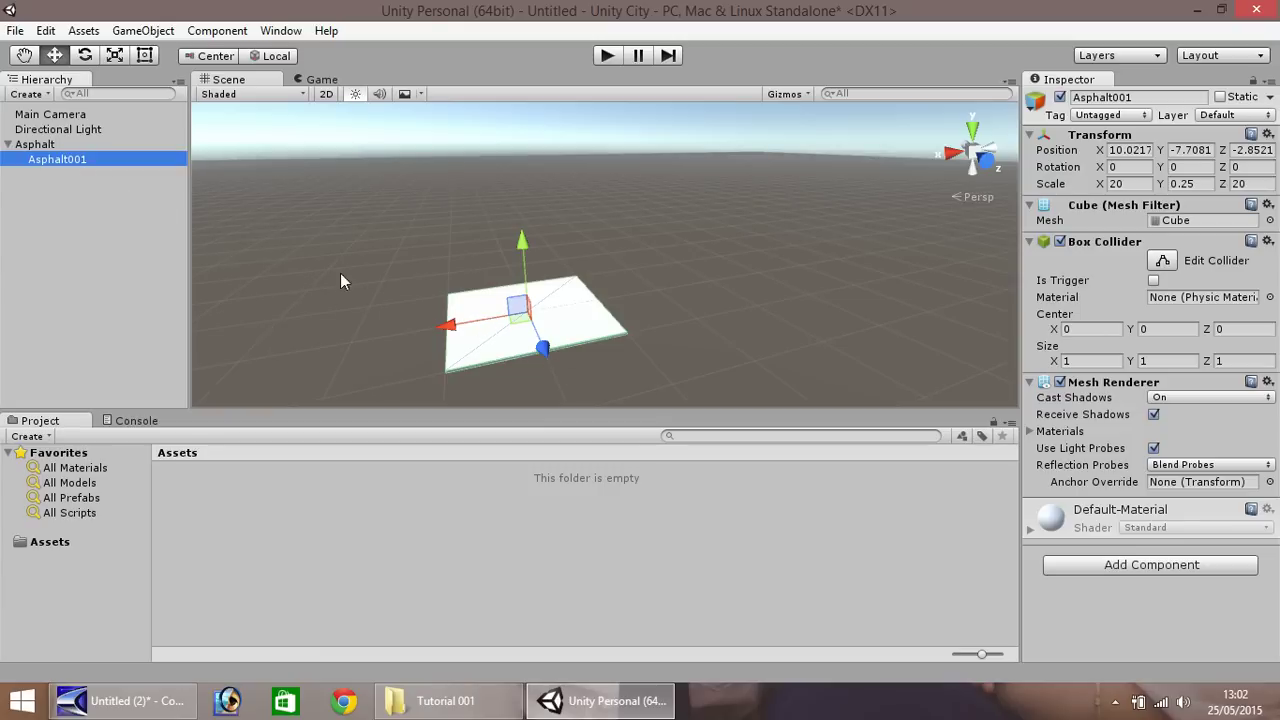
Create a new cube, set its position to 0 on X, Y and Z, and frame it in the scene
left_click(144, 31)
mouse_move(152, 94)
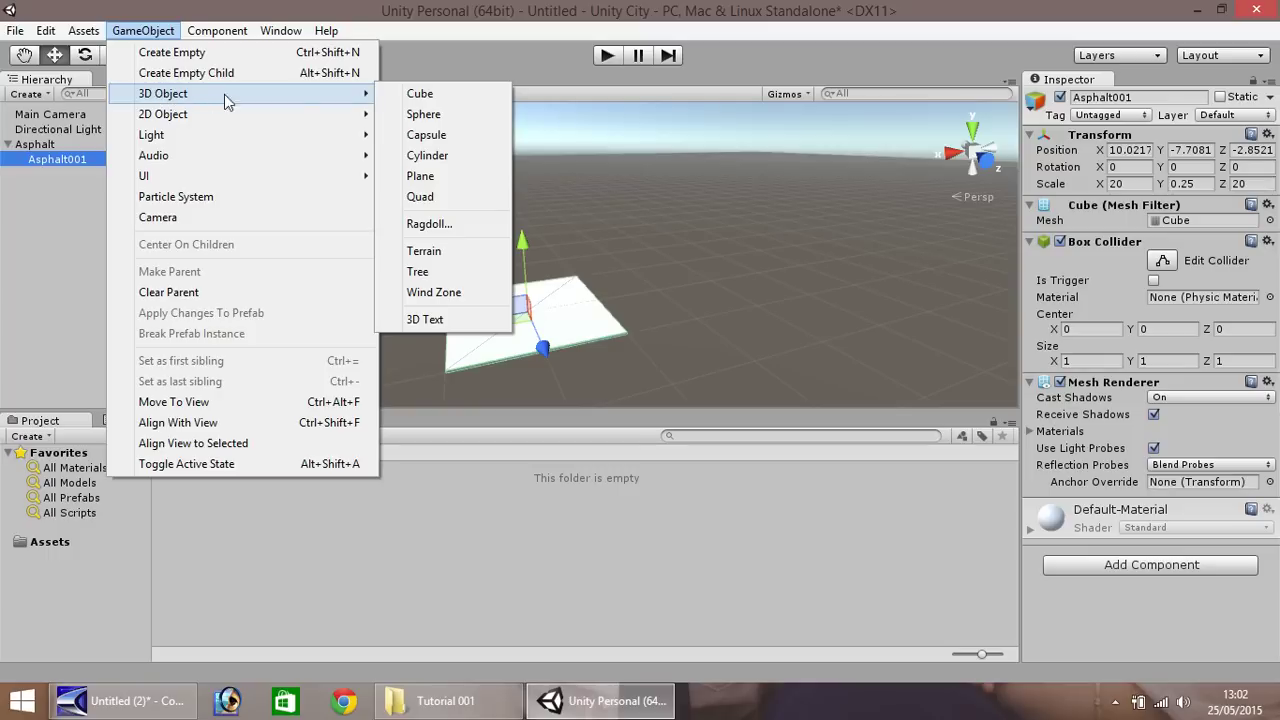
left_click(418, 94)
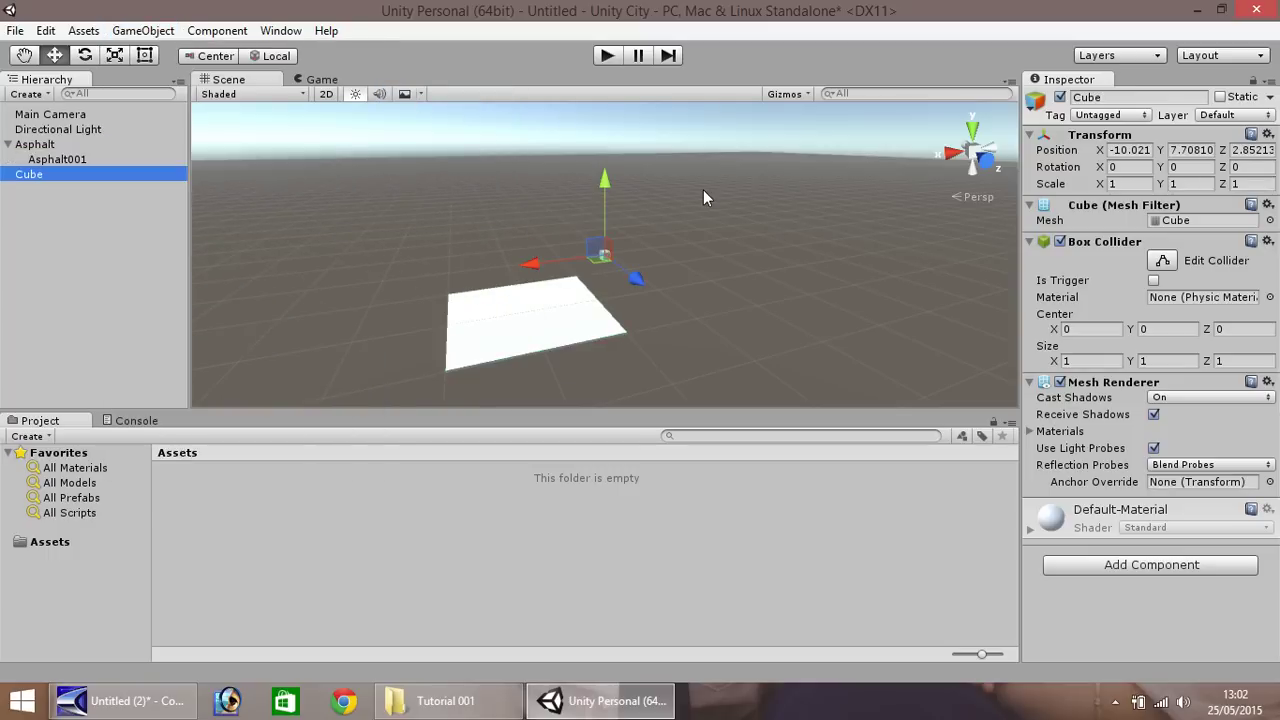
left_click(1143, 150)
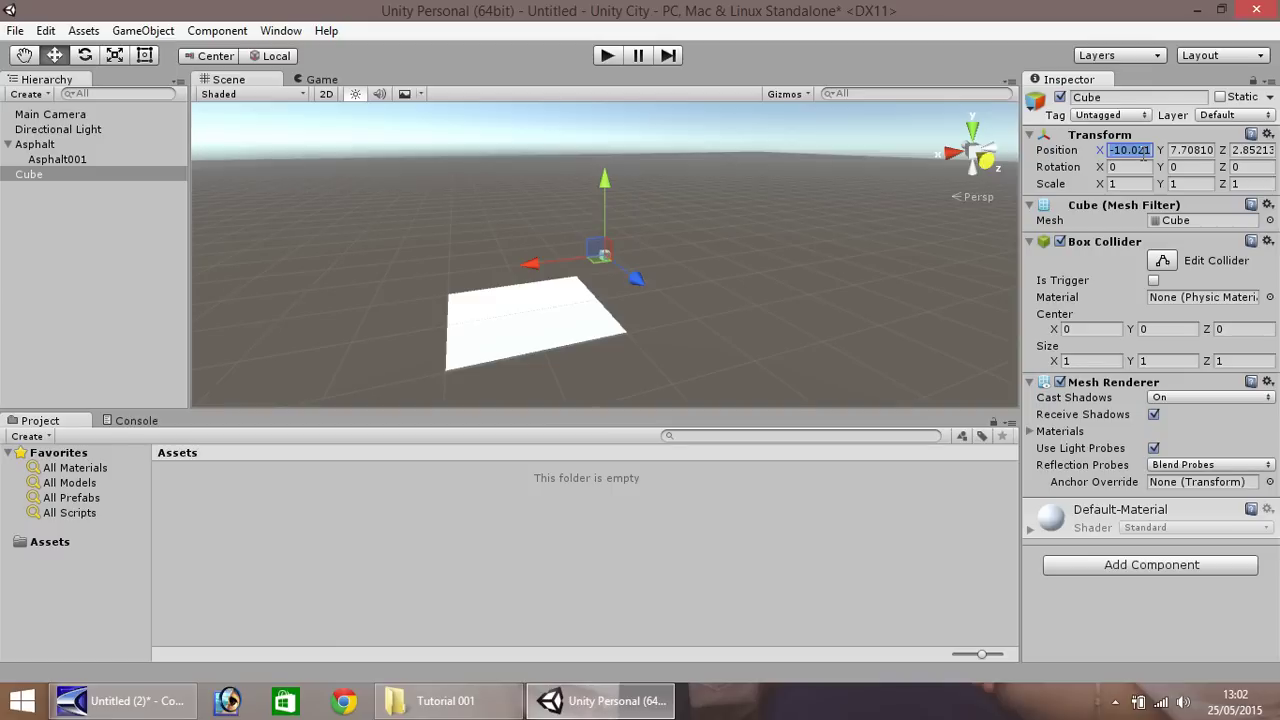
type("0")
key("Tab")
type("0")
key("Tab")
type("0")
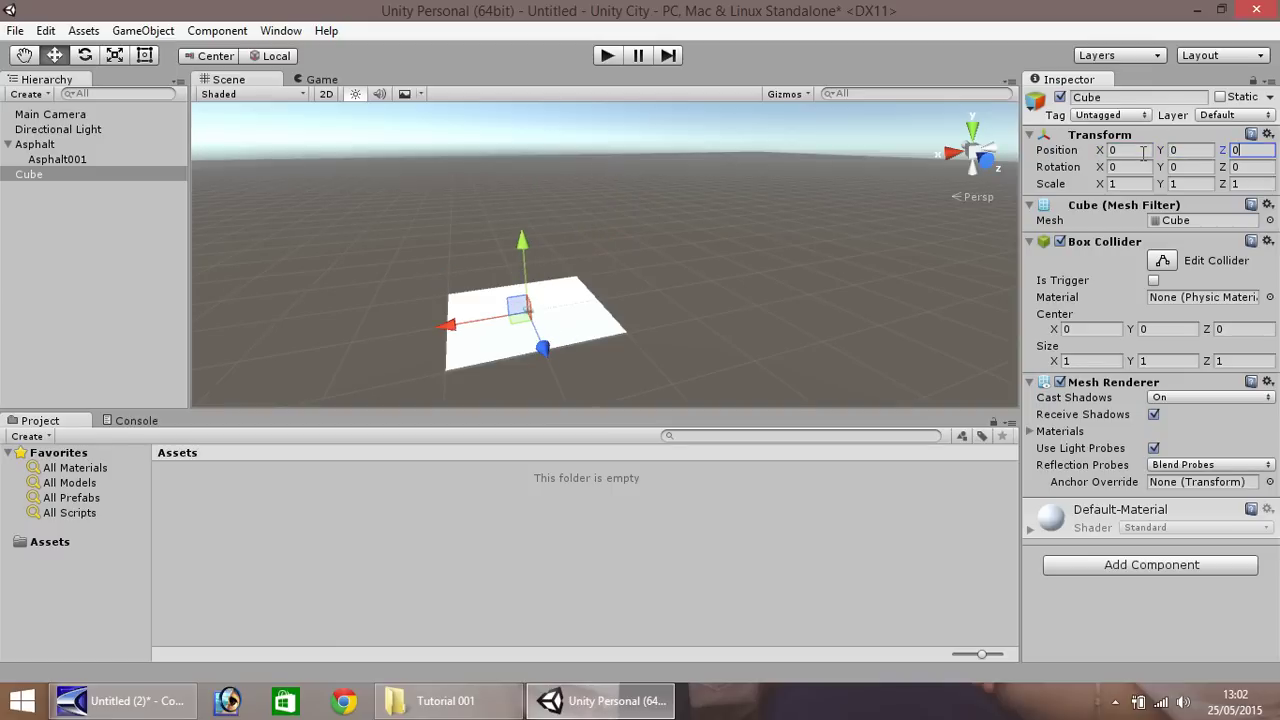
double_click(33, 174)
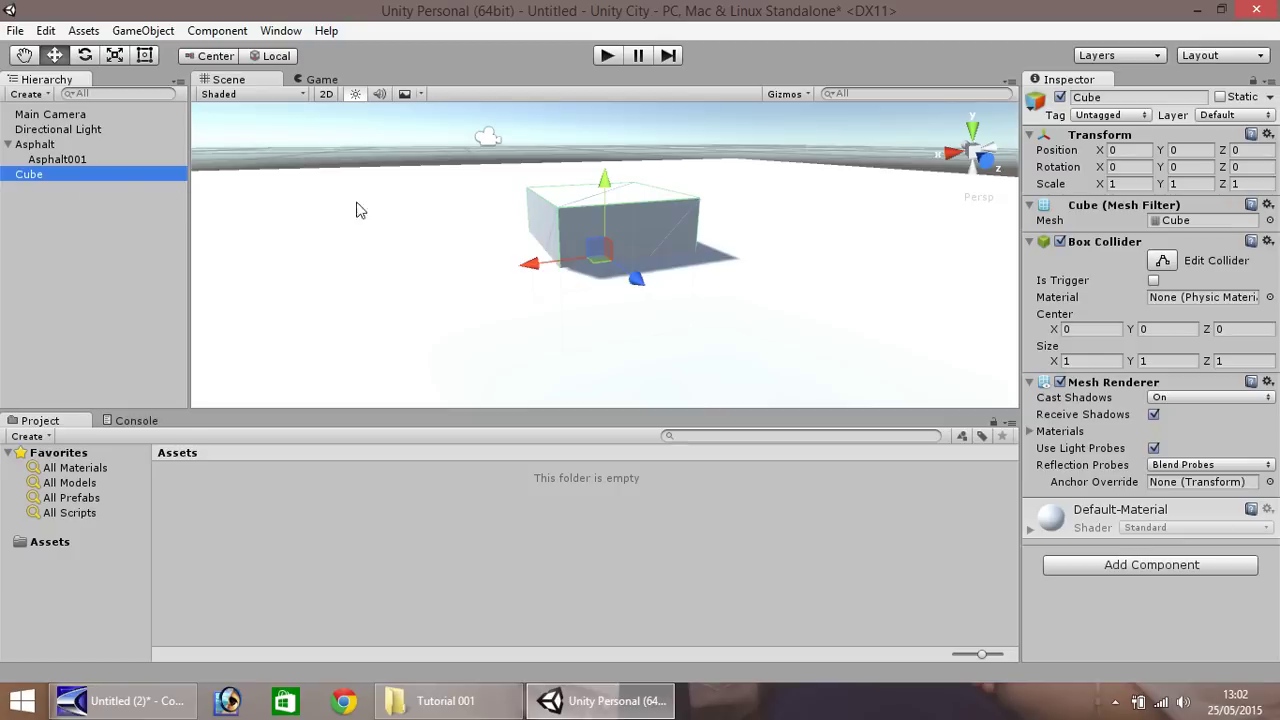
Set the new cube's scale to 20 on X, 0.5 on Y and 10 on Z
left_click(1125, 185)
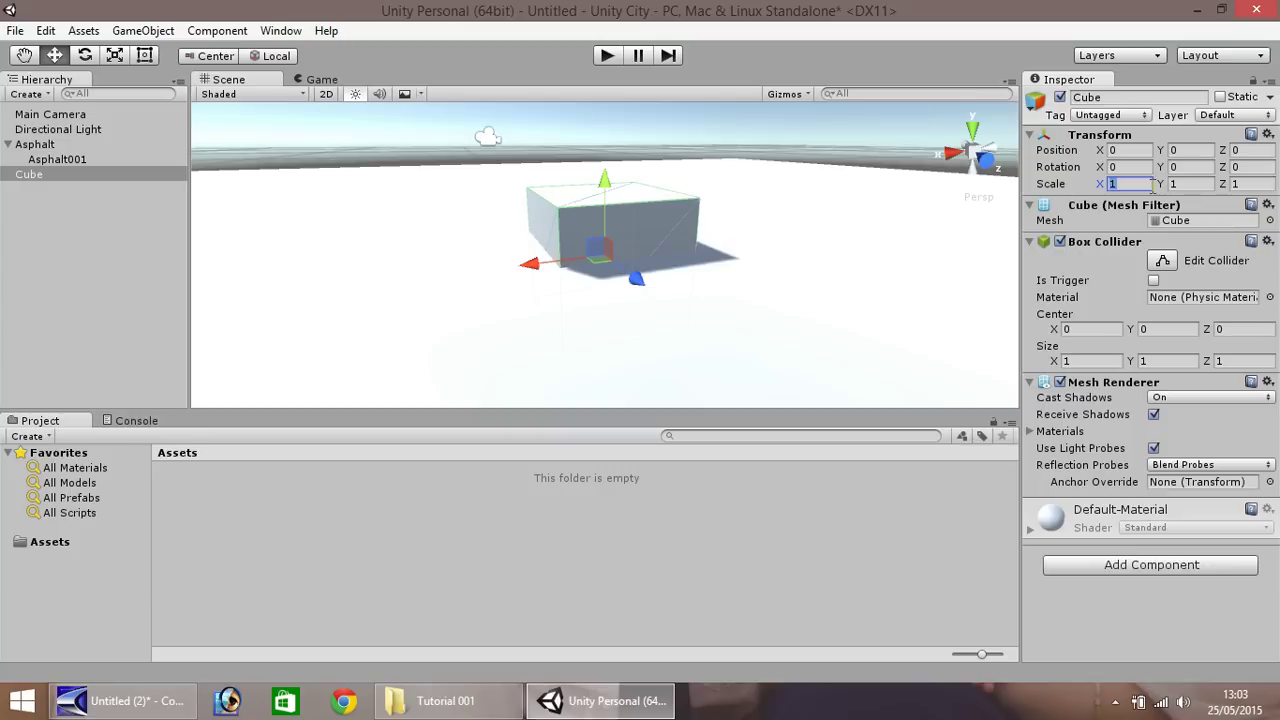
type("20")
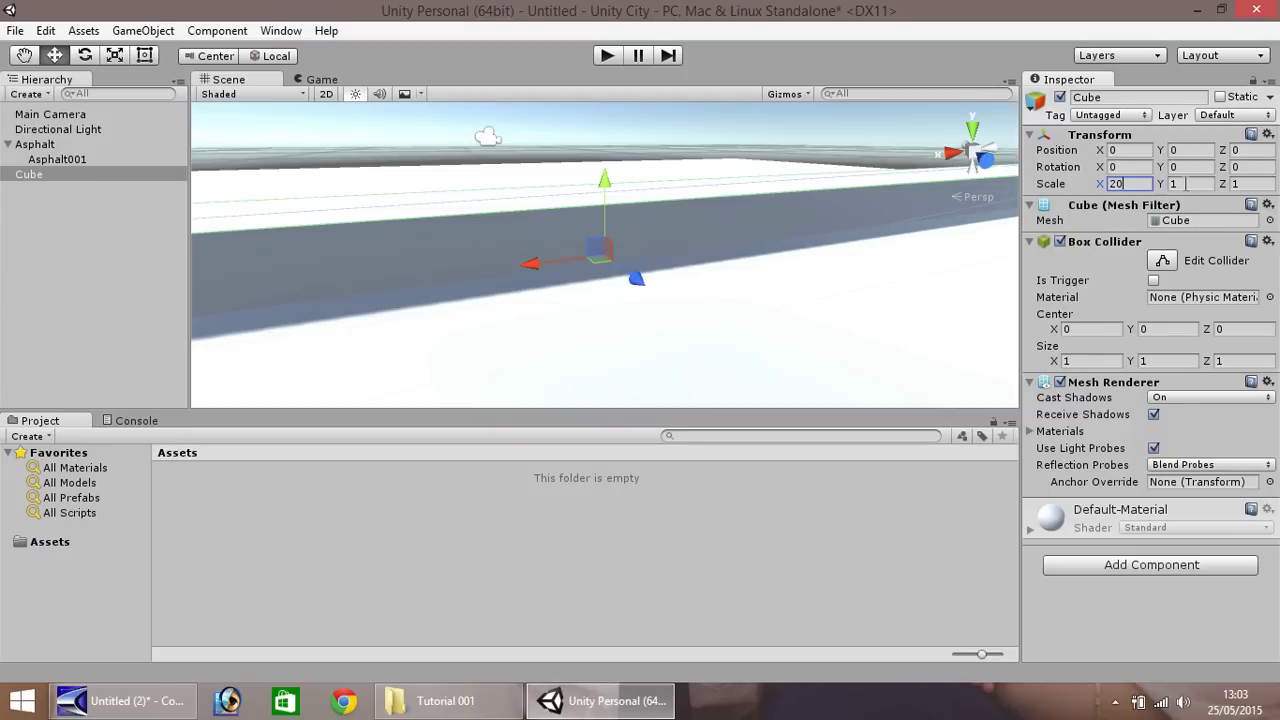
left_click(1186, 183)
type(".5")
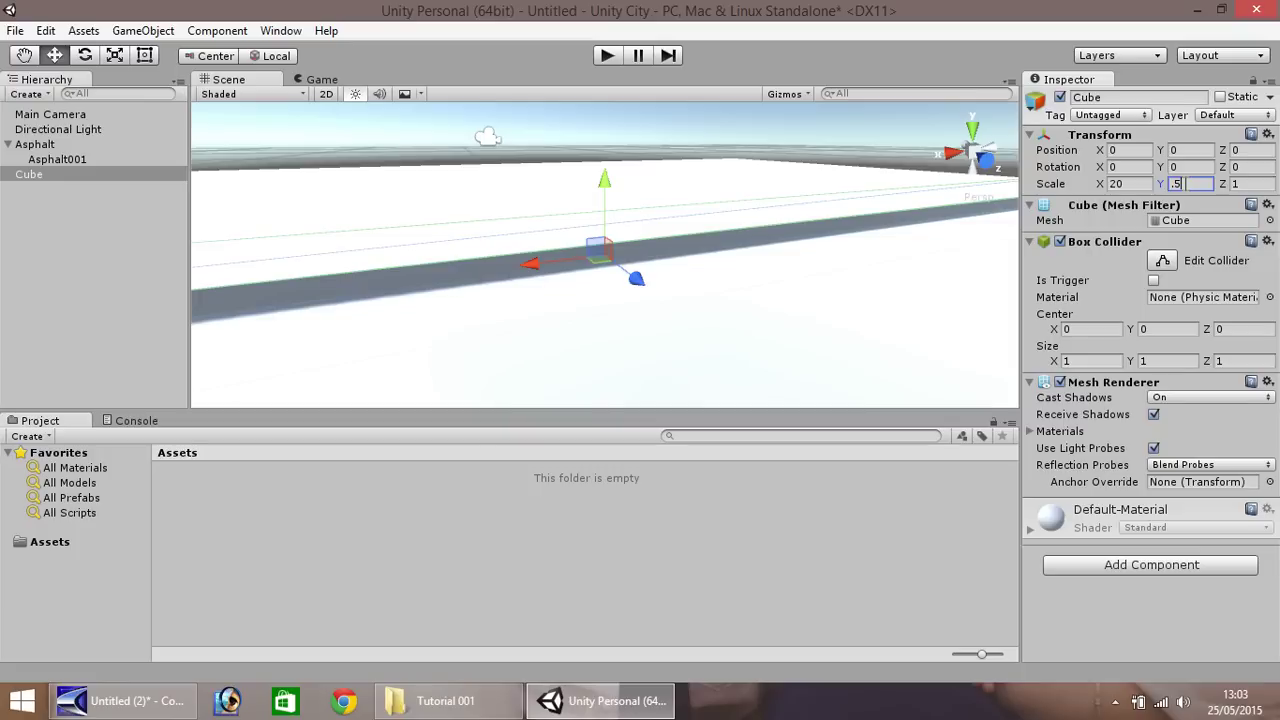
left_click(1240, 184)
type("10")
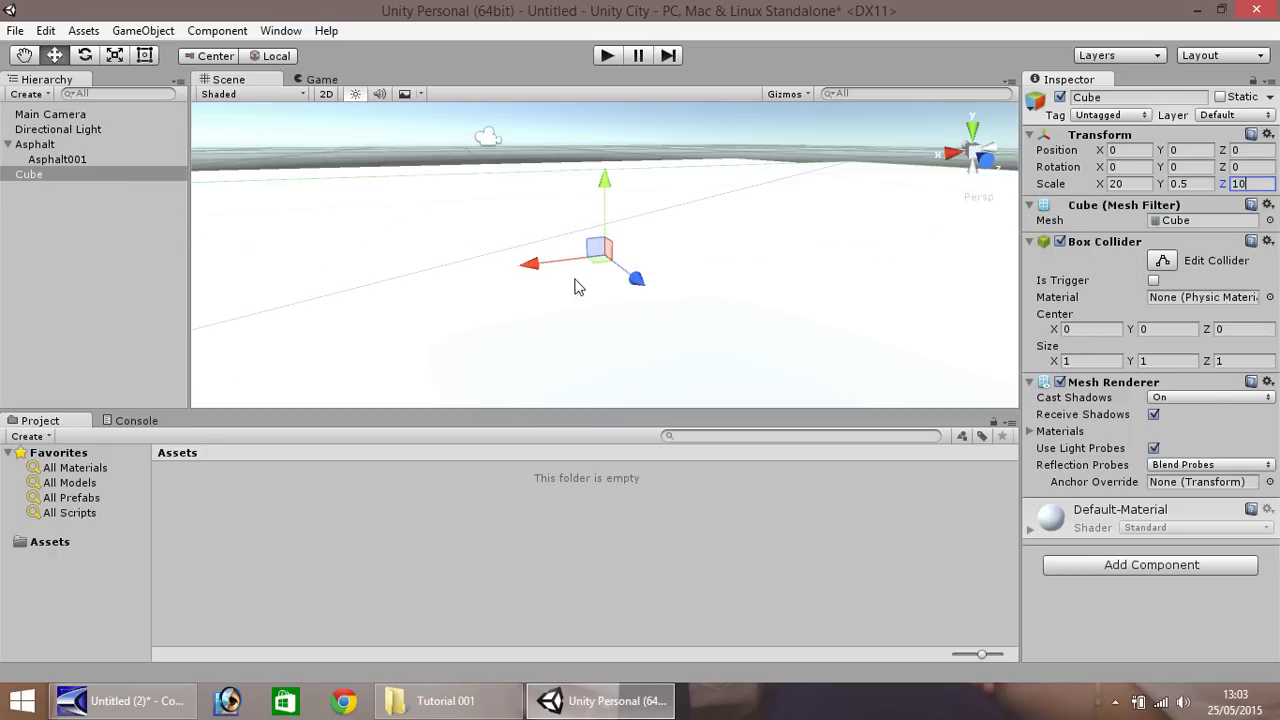
Rename the new cube as SideWalk001
right_click(31, 177)
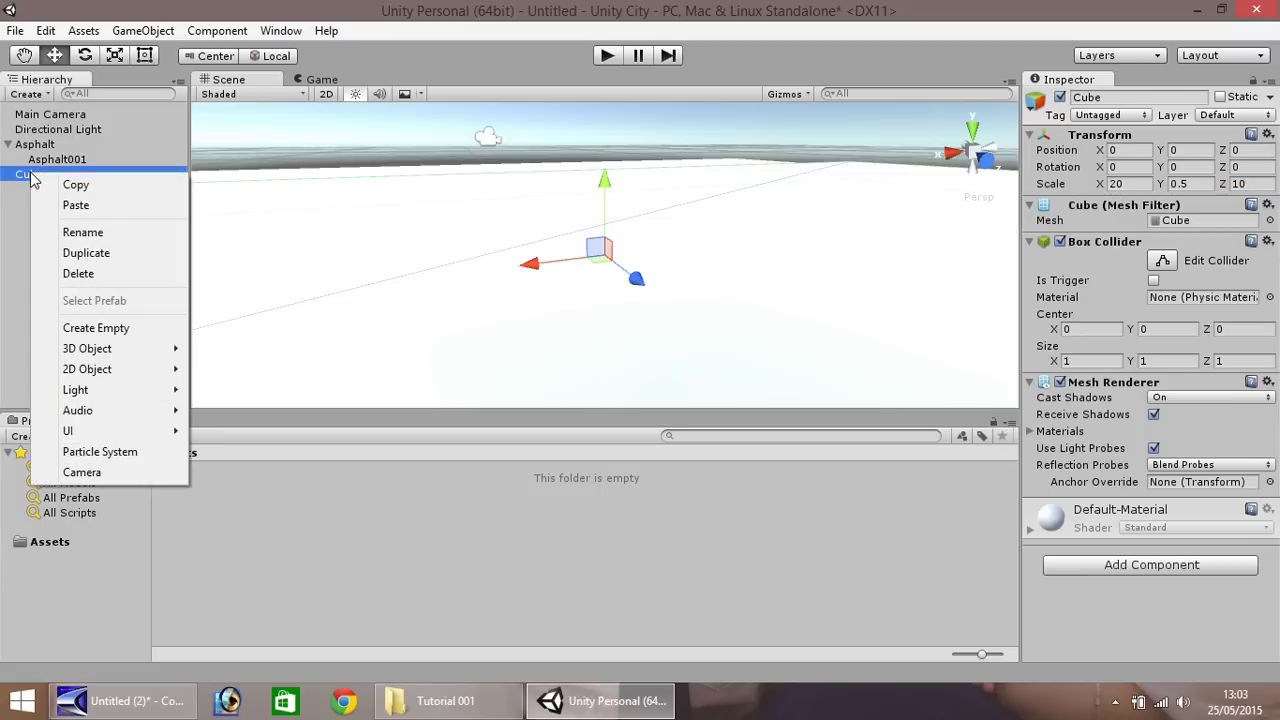
left_click(101, 232)
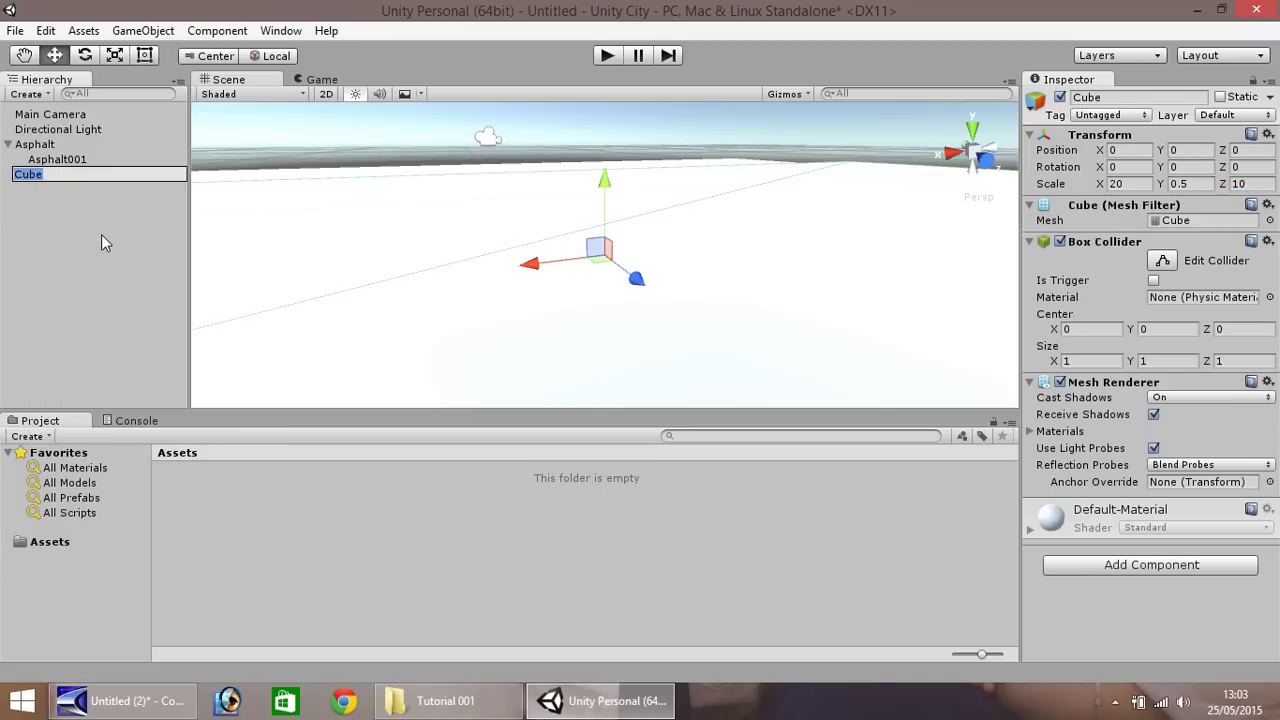
type("SideWalk001")
key("Return")
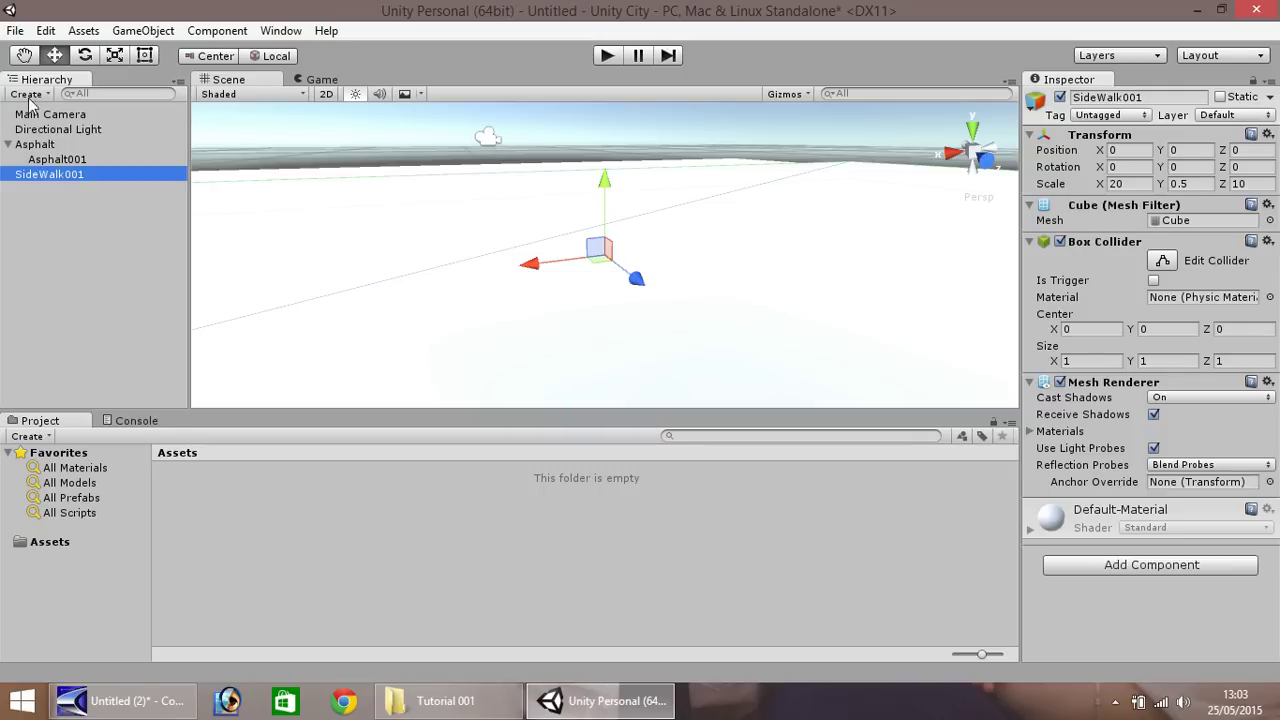
Set the shadow strength of the Directional Light to 0
left_click(25, 56)
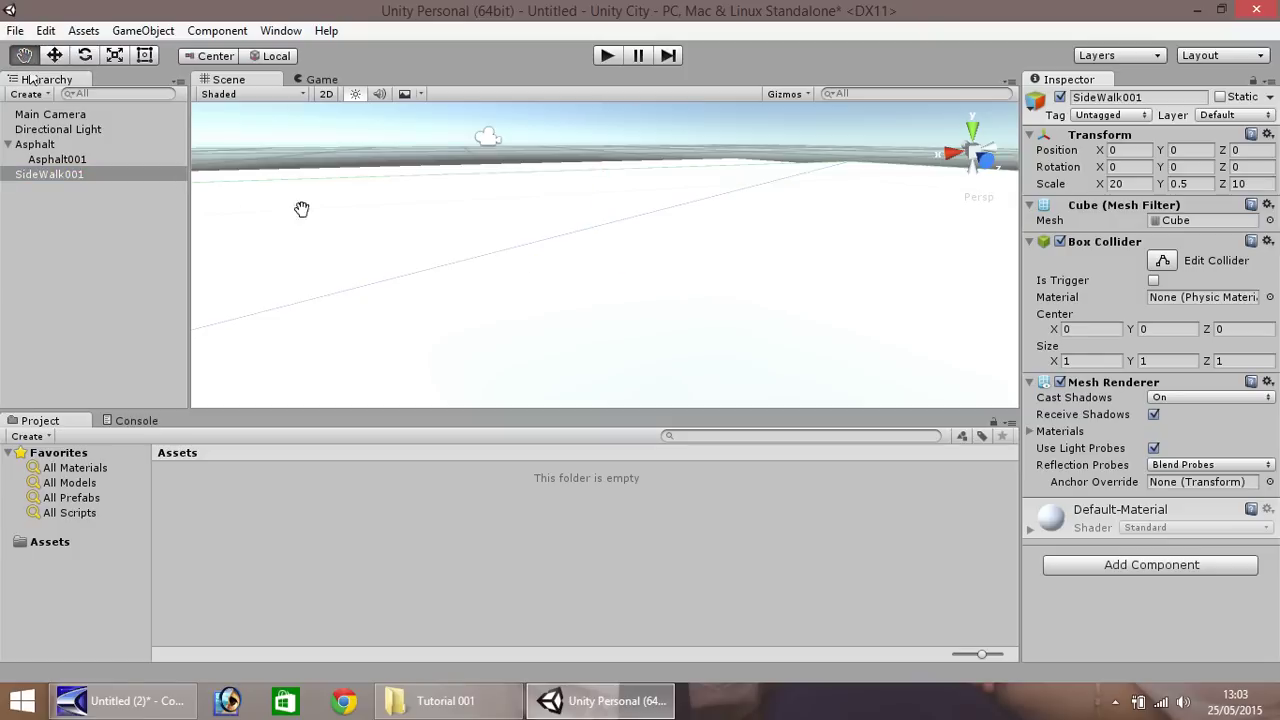
left_click_drag(328, 210, 614, 415)
mouse_move(523, 294)
right_mouse_down()
mouse_move(606, 334)
mouse_move(723, 340)
mouse_move(764, 327)
right_mouse_up()
scroll(634, 263, "down", 8)
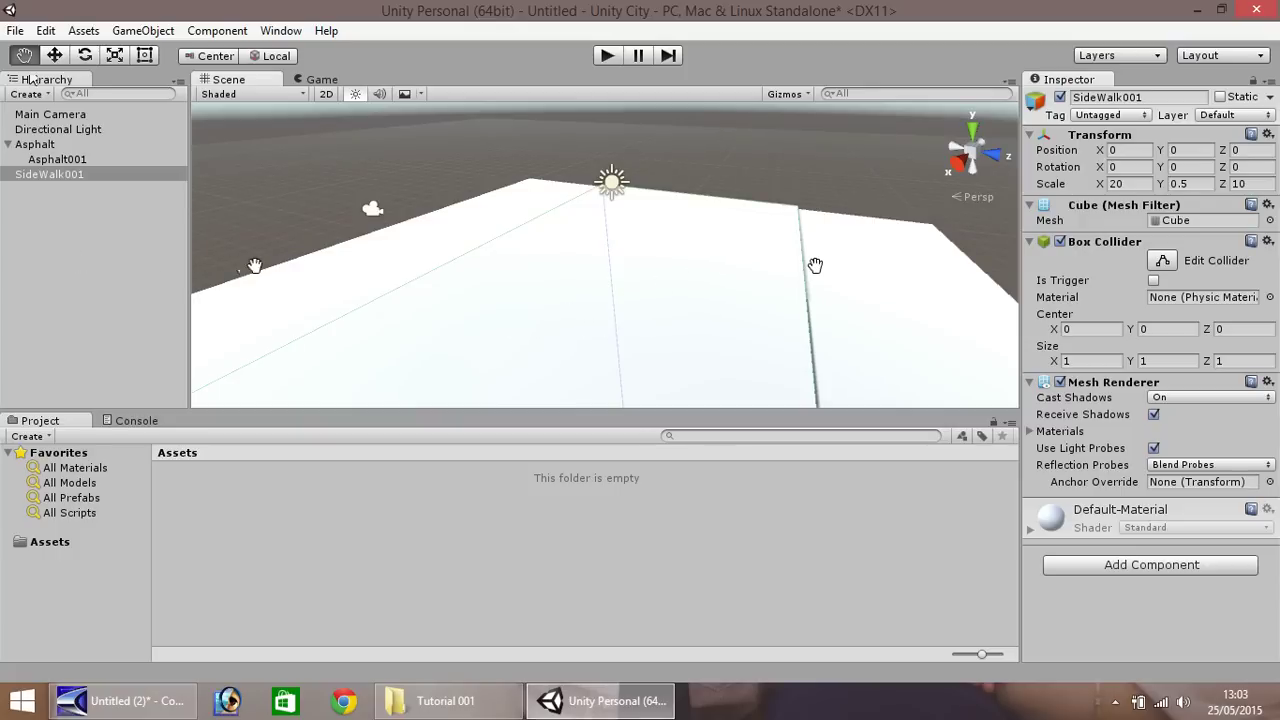
left_click(57, 131)
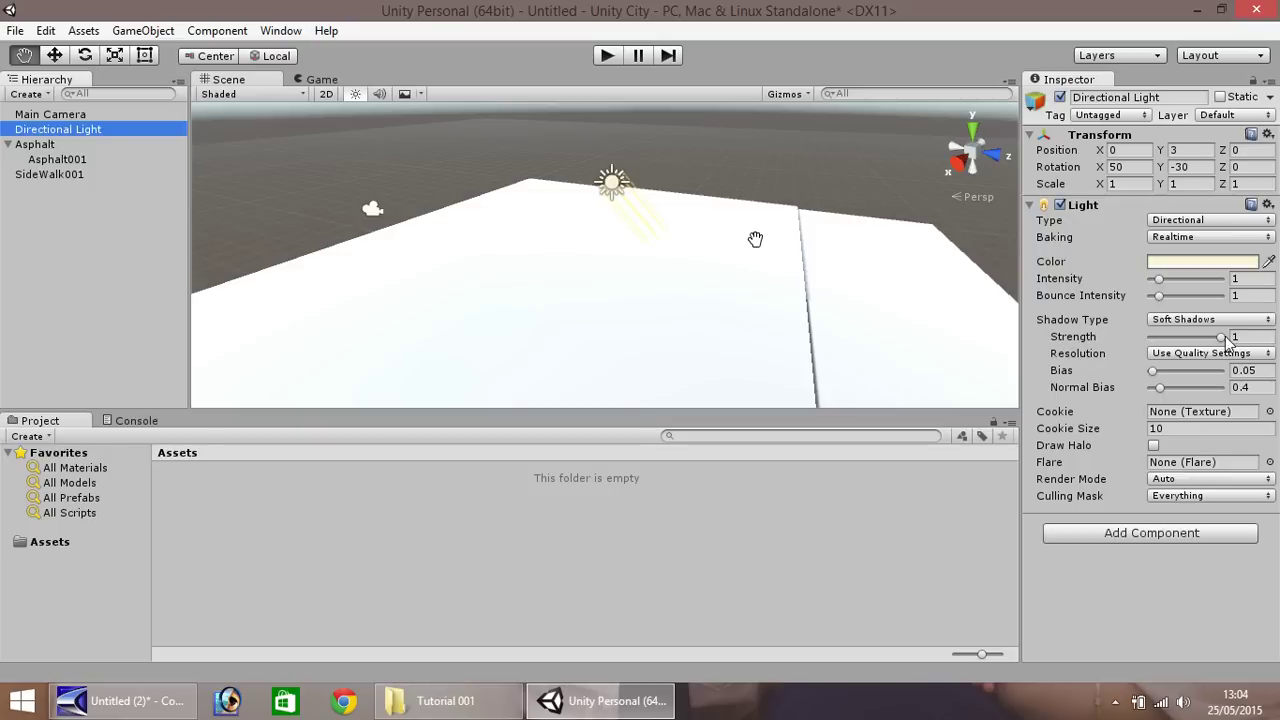
left_click_drag(1226, 340, 1146, 357)
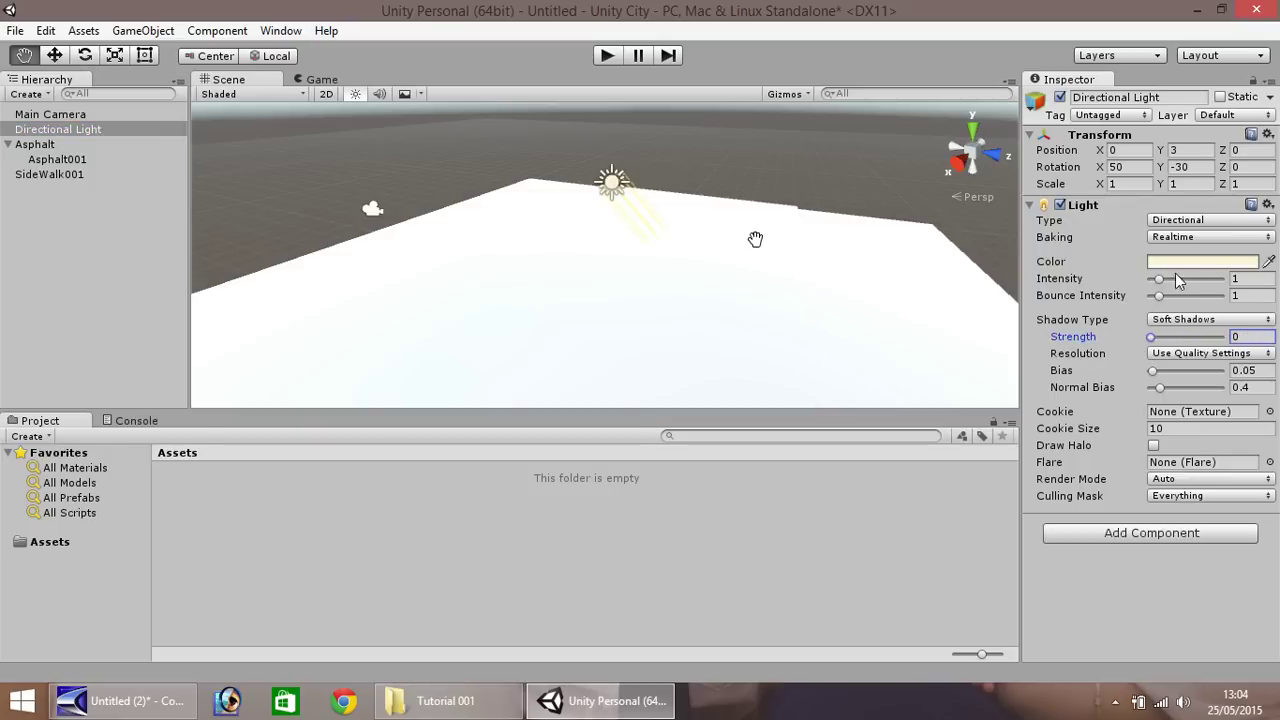
Darken the Directional Light's color to RGB 214, 198, 156 and set its intensity to 0.25
left_click(1199, 263)
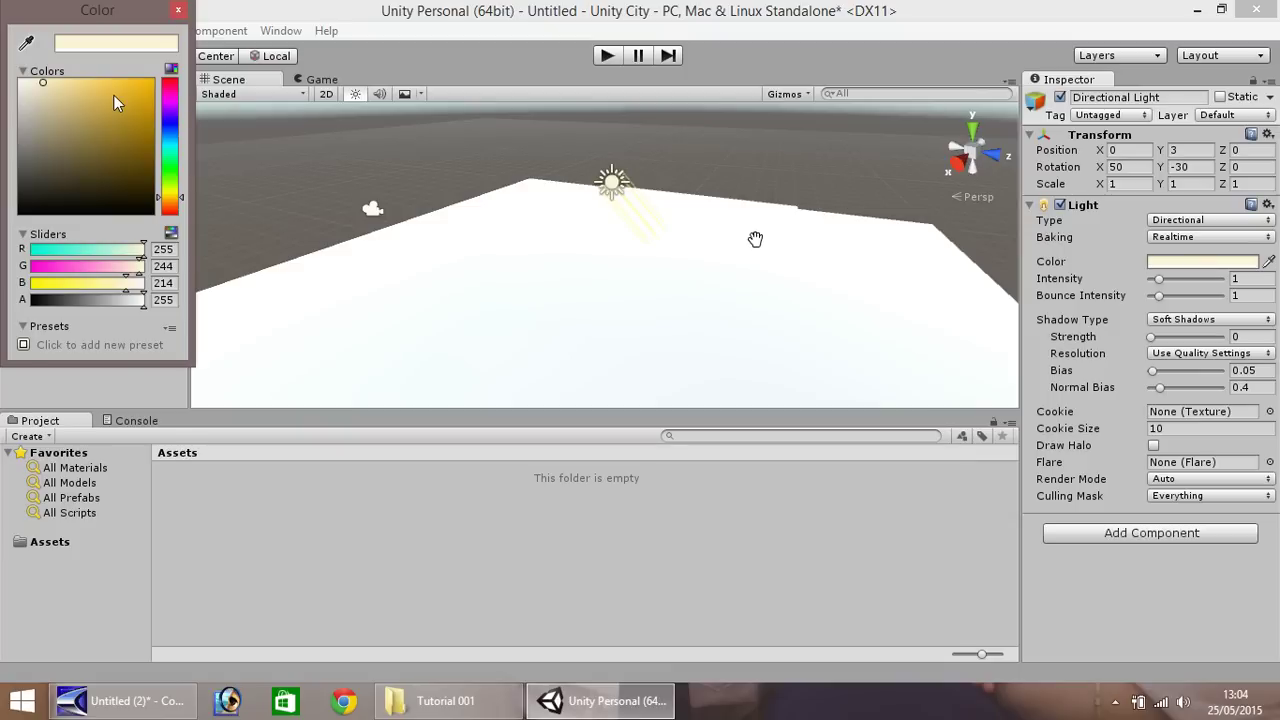
left_click_drag(30, 86, 57, 103)
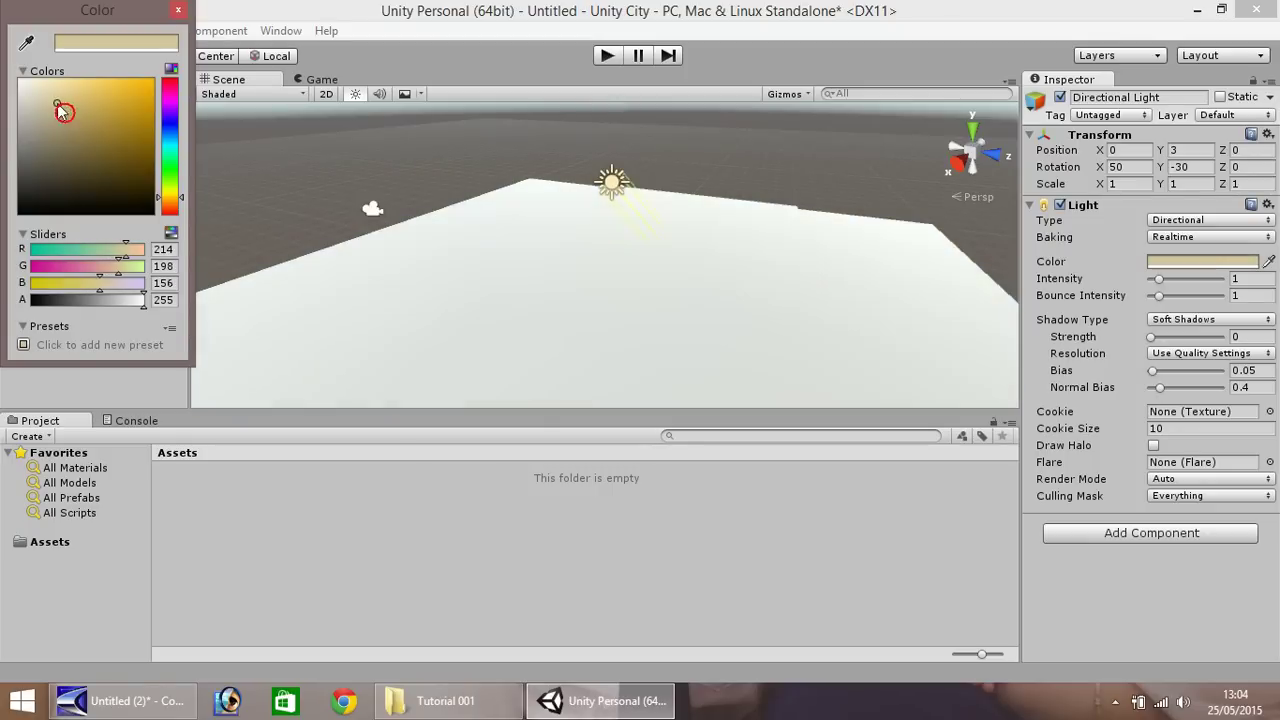
left_click(180, 12)
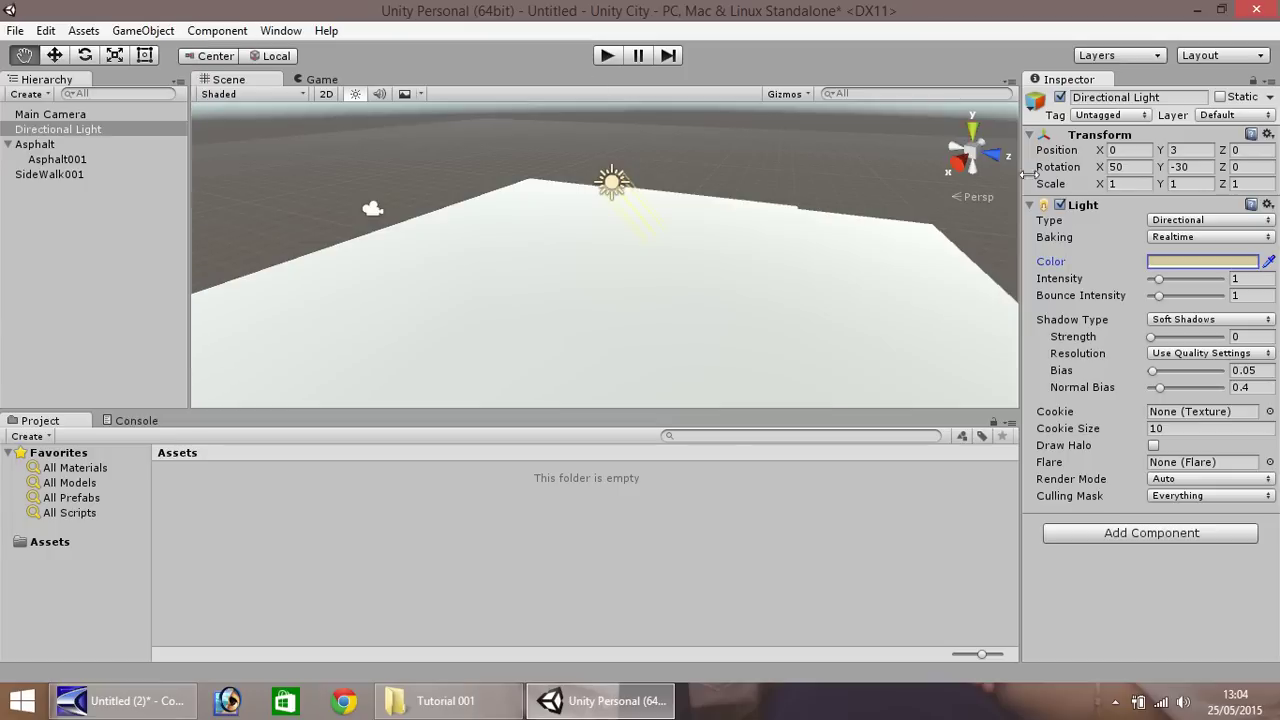
left_click(1249, 279)
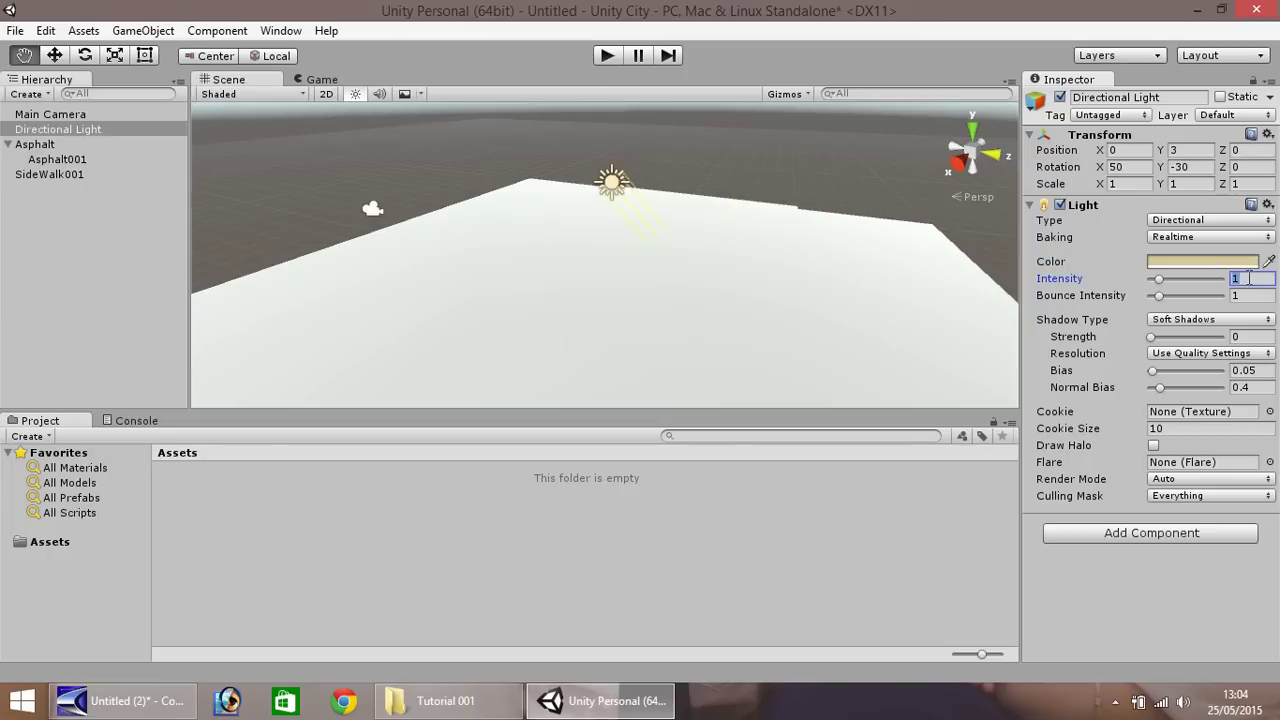
type("0.")
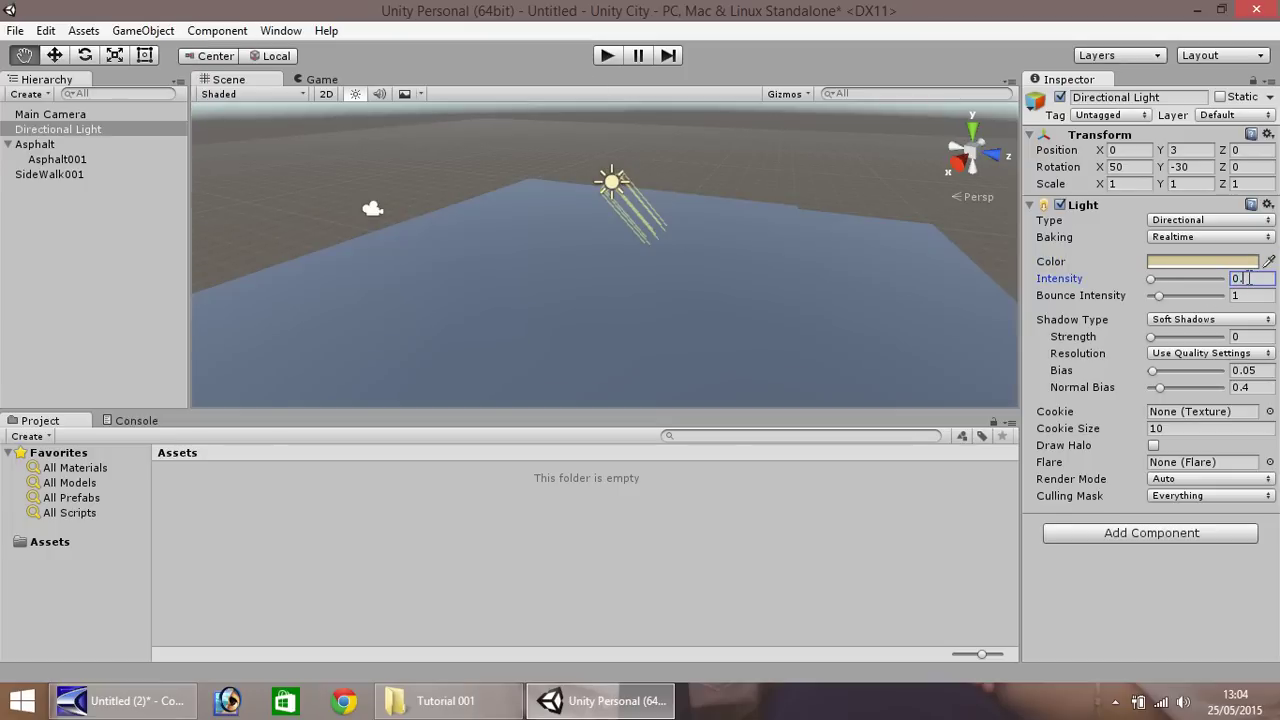
type("25")
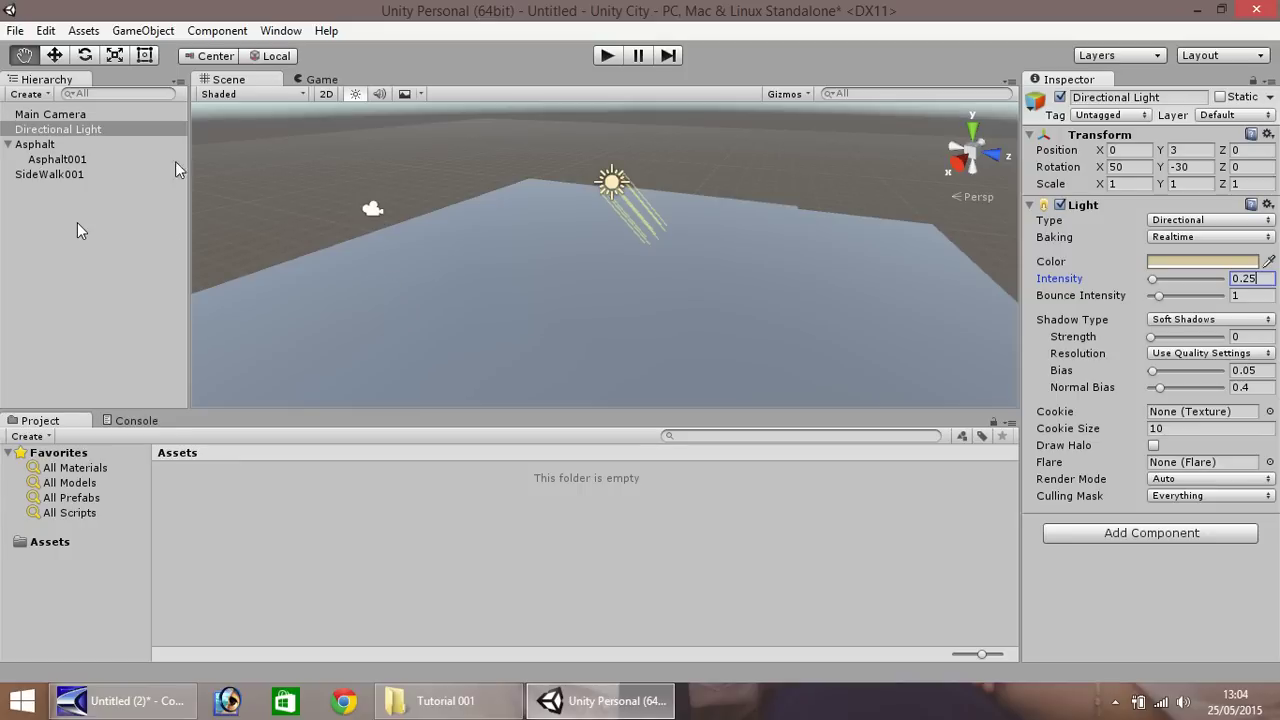
Move SideWalk001 along the Z axis to -16, clear of the asphalt piece
left_click(55, 176)
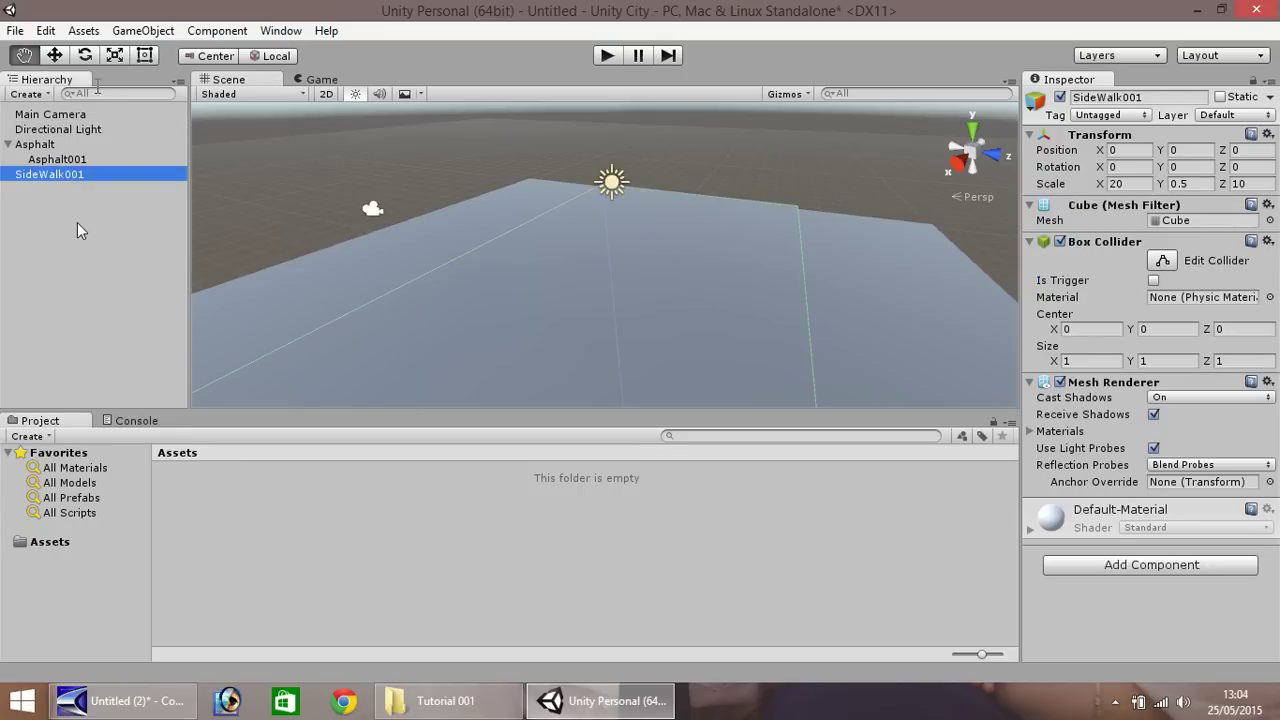
left_click(55, 57)
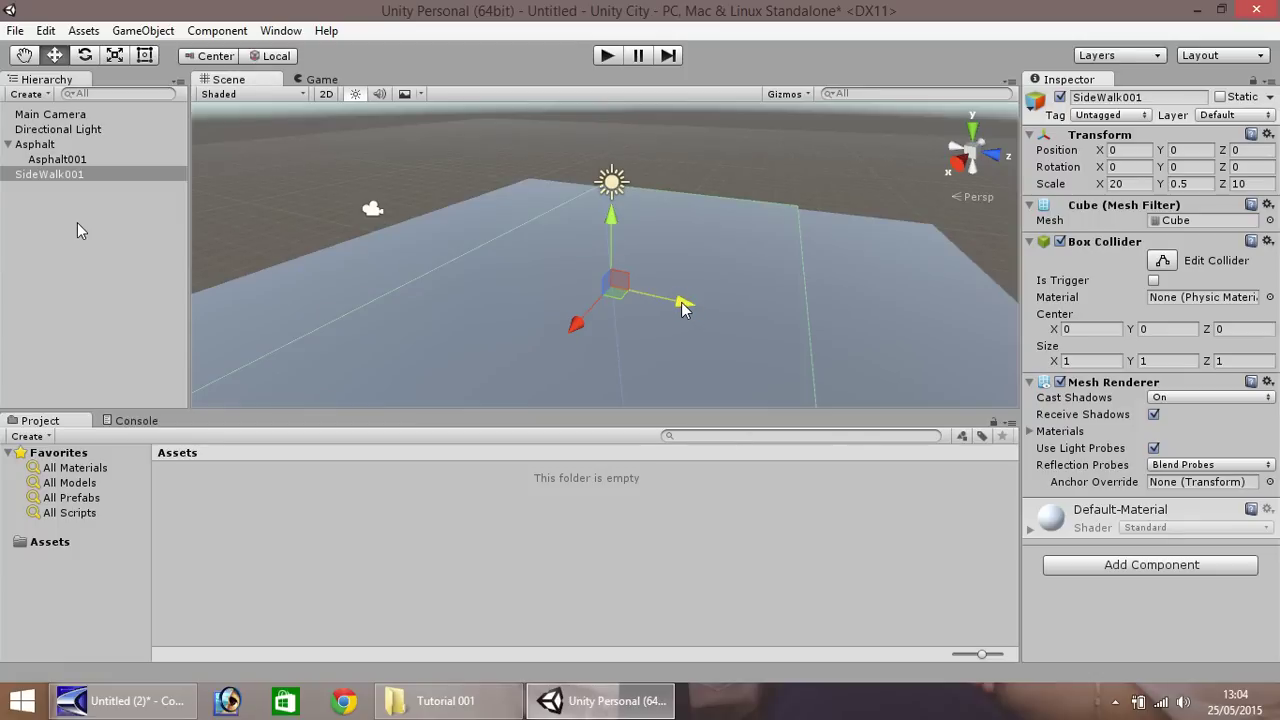
left_click_drag(681, 308, 185, 243)
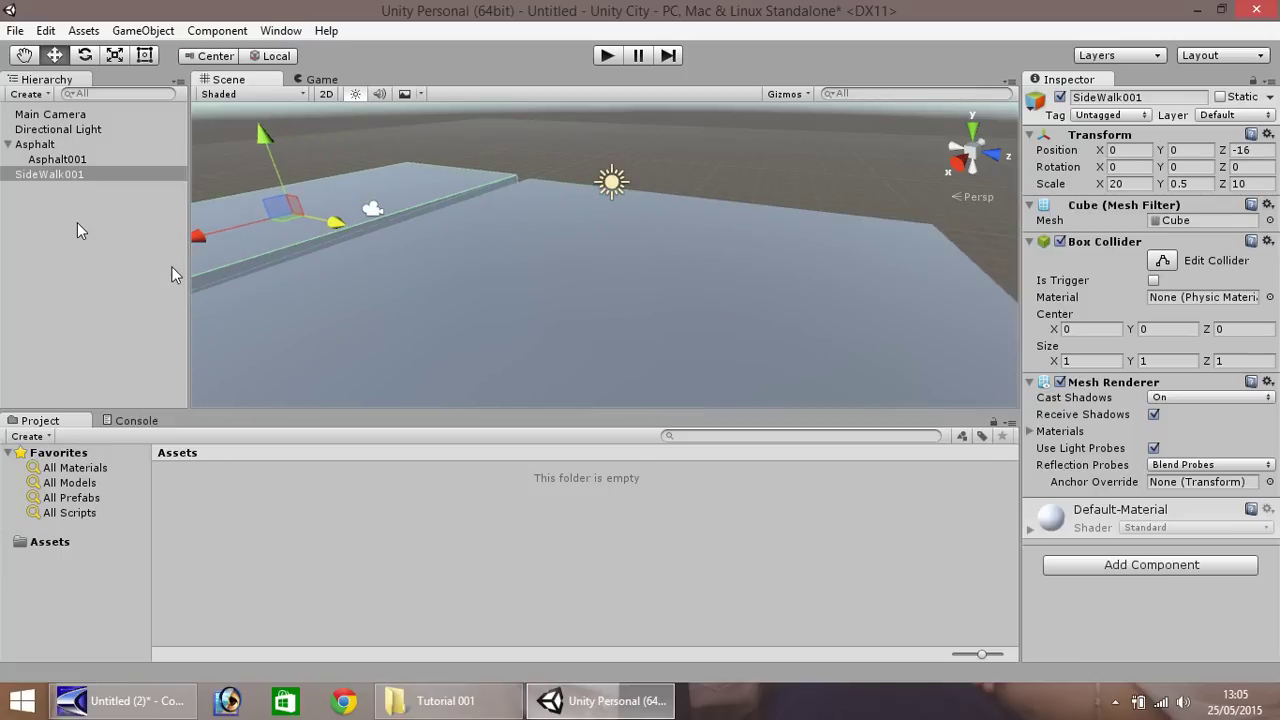
Shift SideWalk001 along the Z axis to -15 so its long edge meets the edge of the asphalt
left_click(24, 55)
left_click_drag(403, 265, 837, 306)
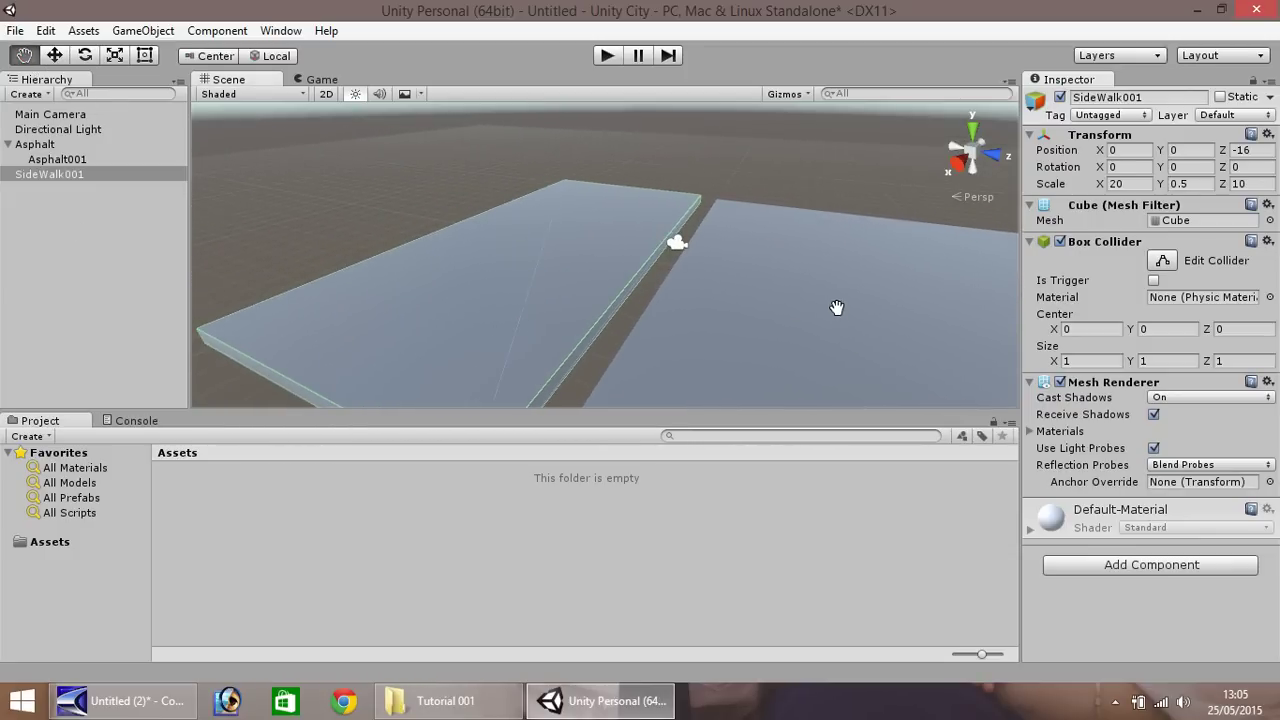
left_click(54, 55)
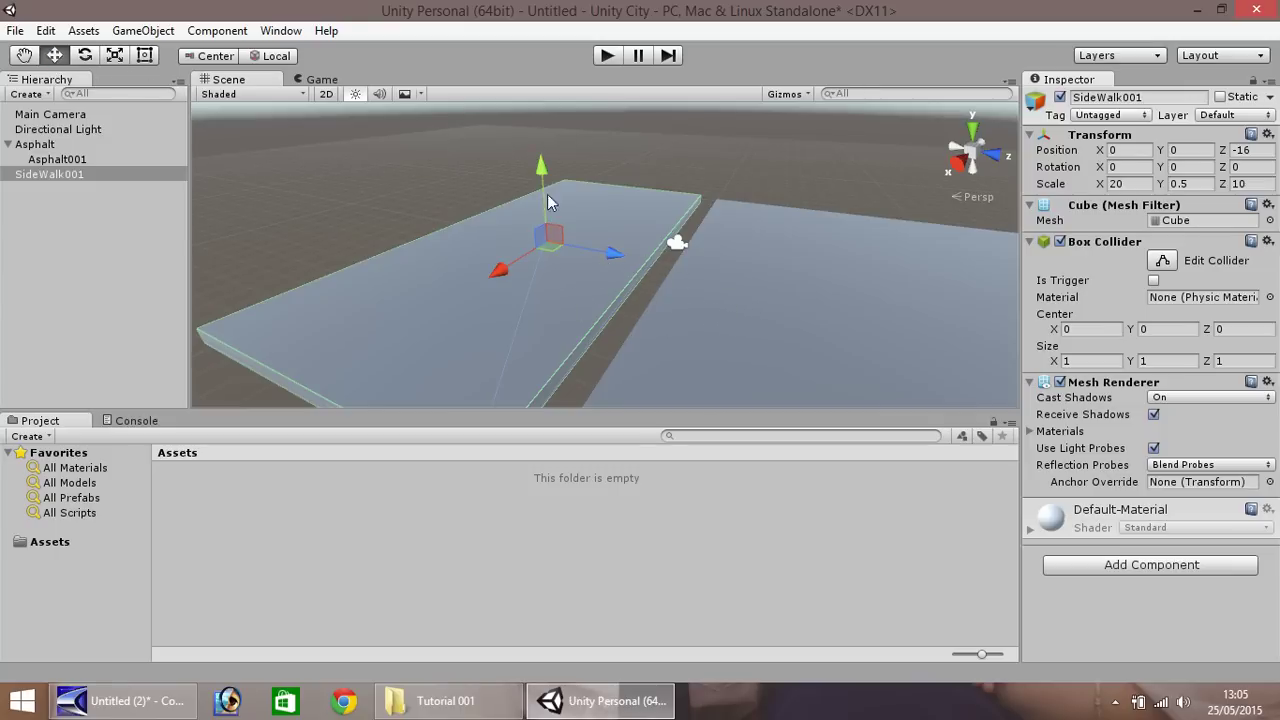
left_click(612, 256)
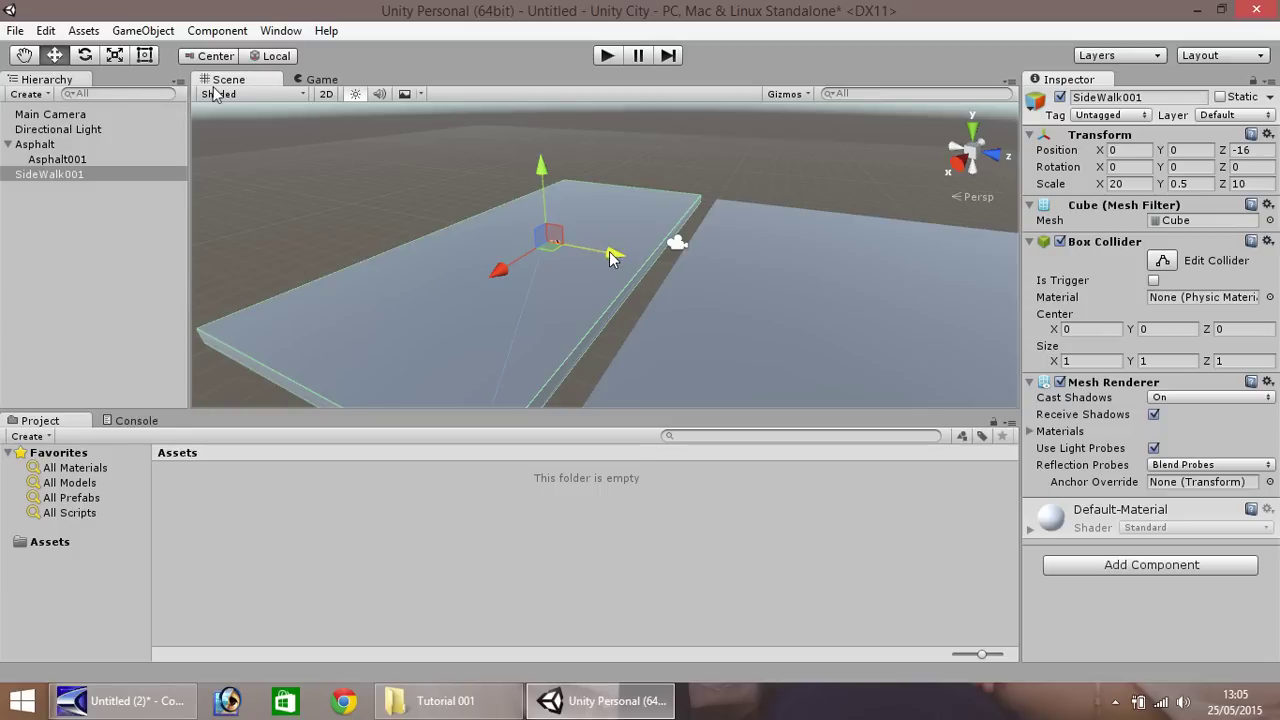
left_click_drag(612, 256, 619, 259)
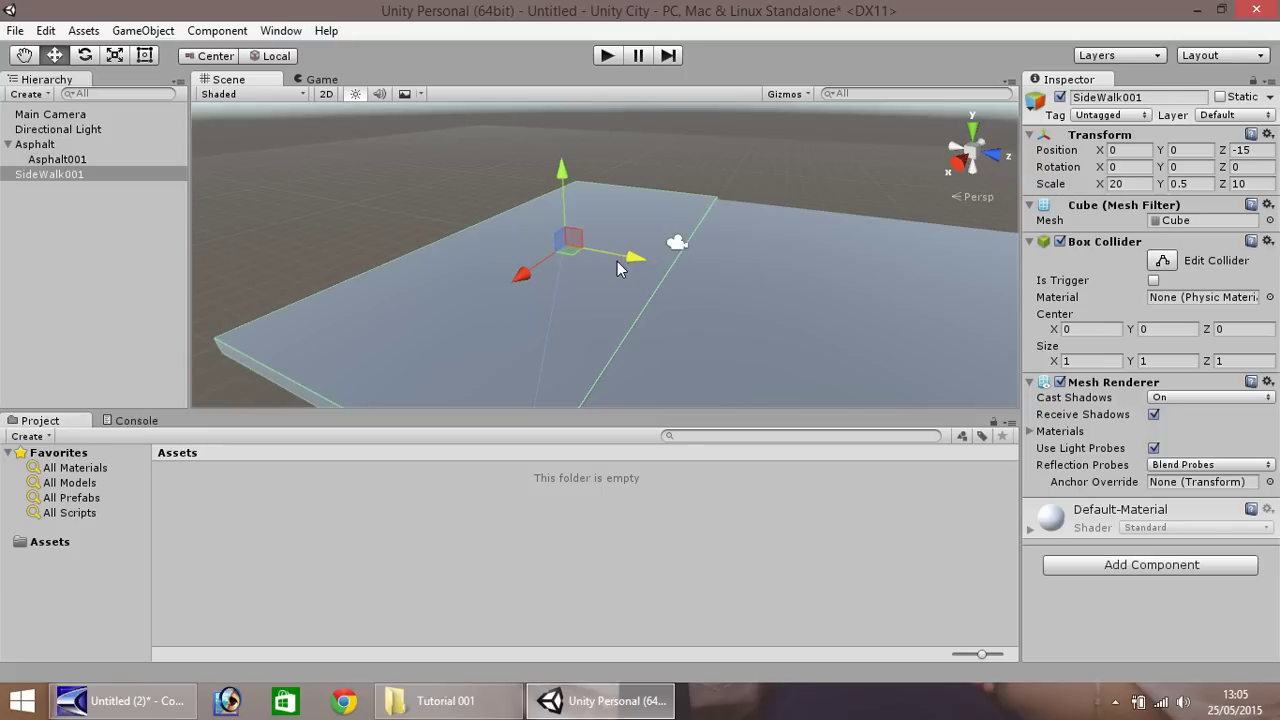
Examine the joint between SideWalk001 and Asphalt001 from a low side angle, selecting each piece in turn
left_click(23, 55)
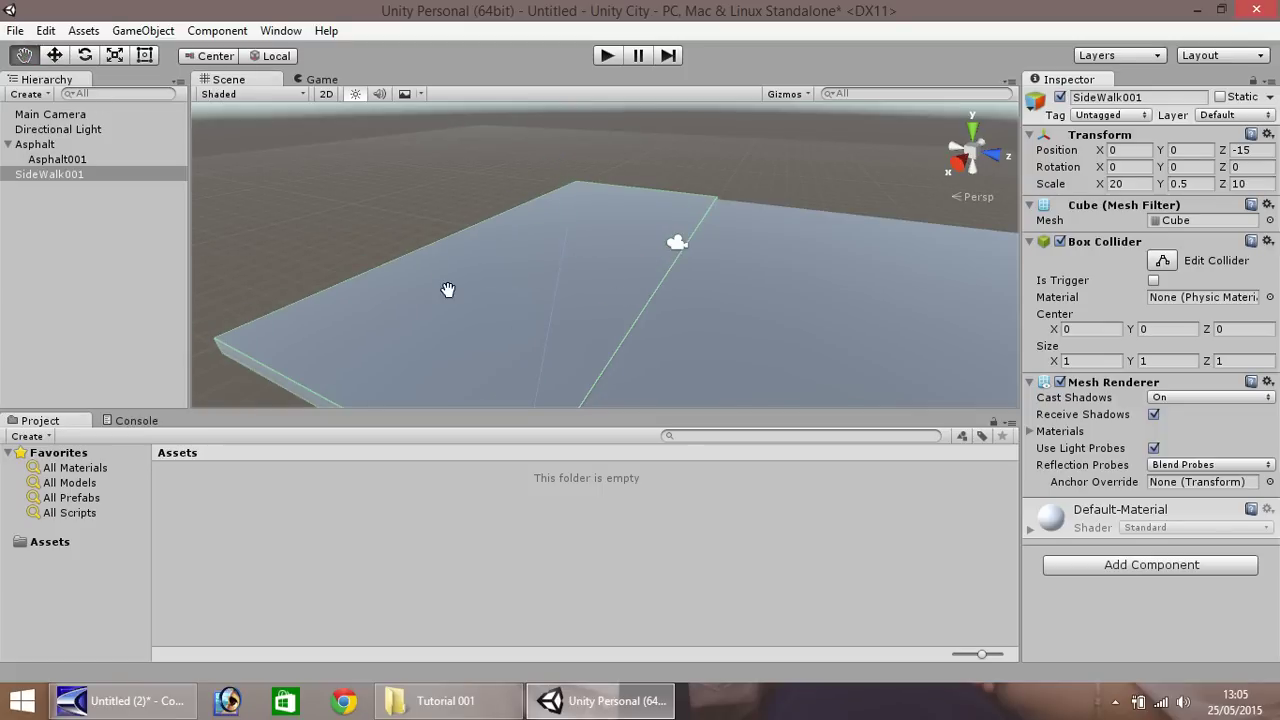
left_click_drag(448, 290, 453, 84)
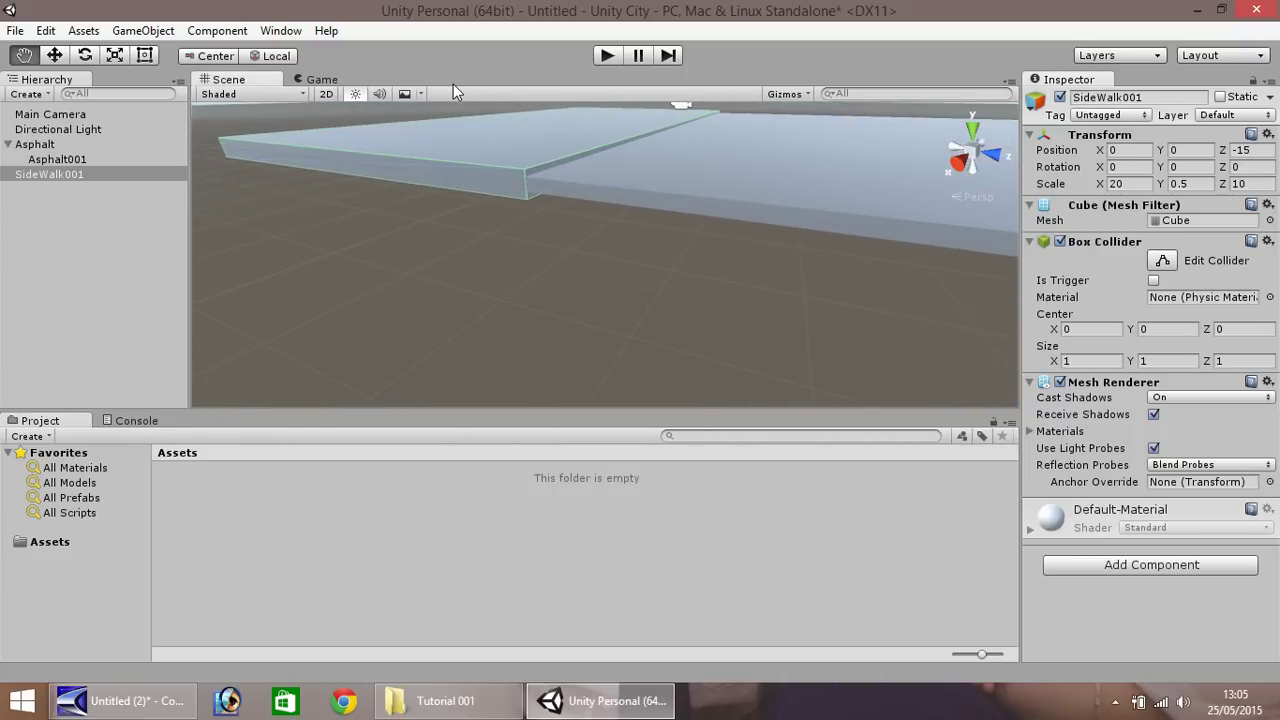
left_click(54, 55)
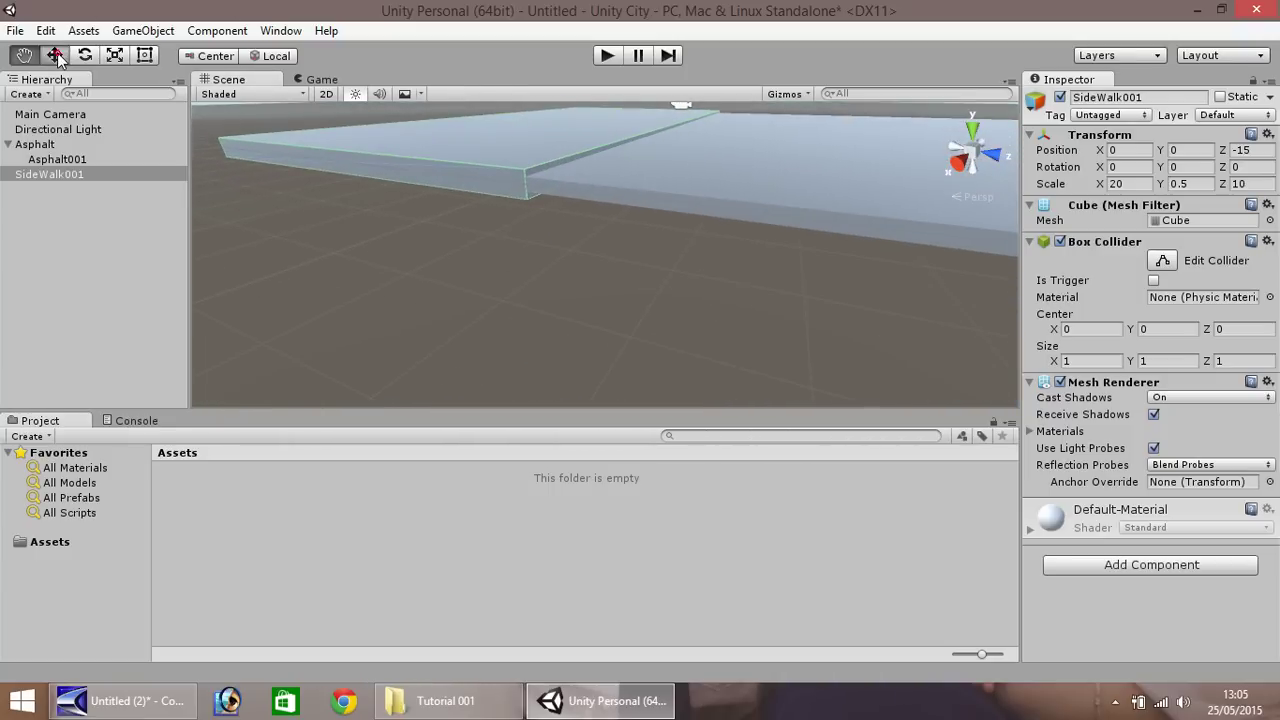
left_click(834, 172)
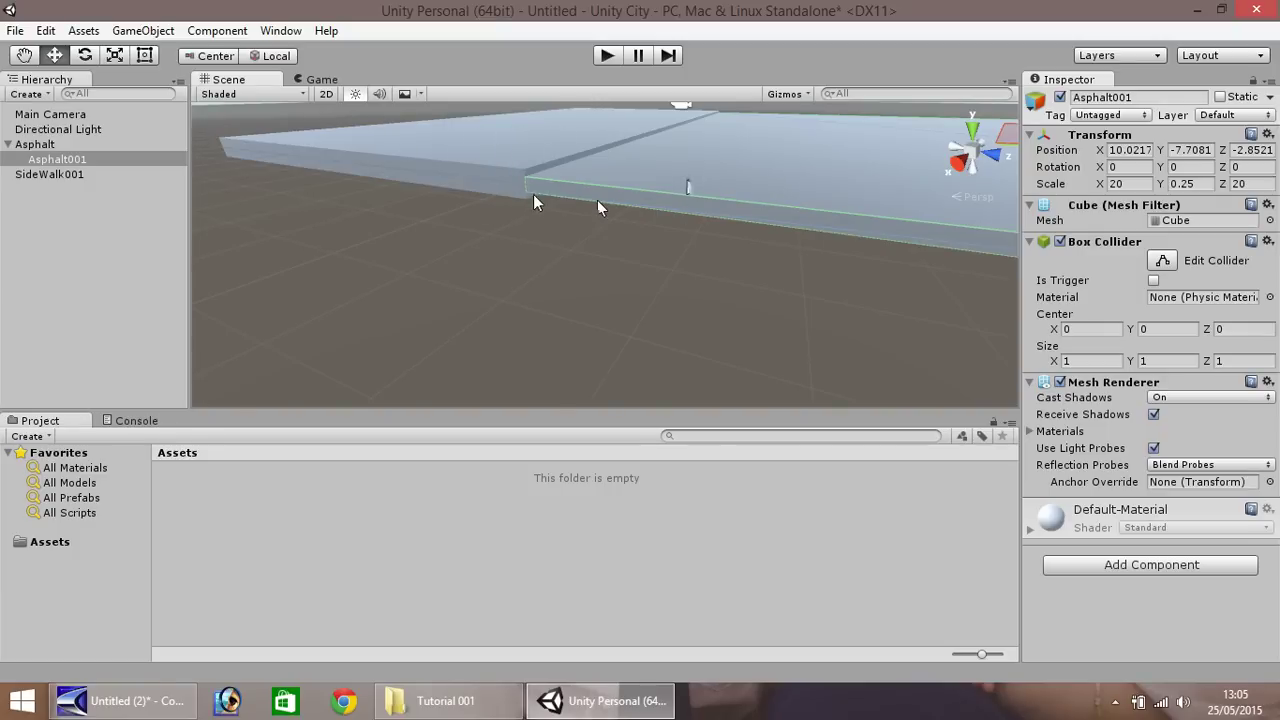
left_click(526, 154)
scroll(538, 160, "down", 2)
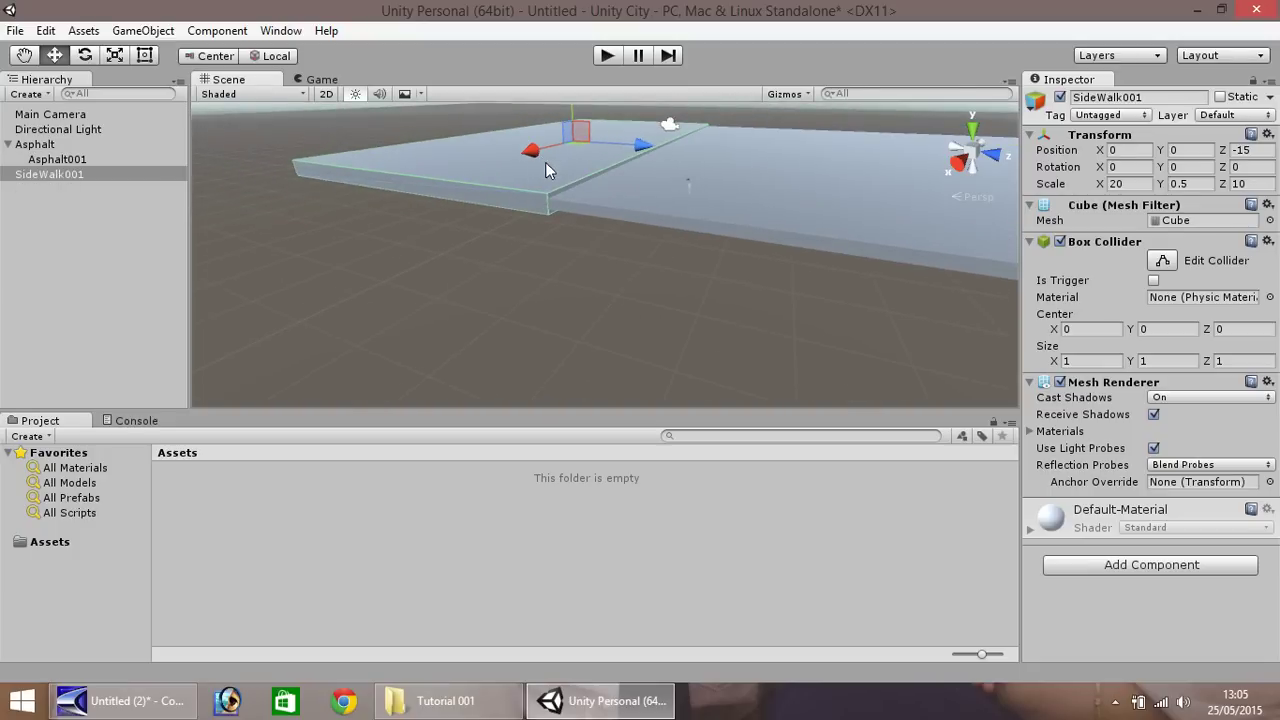
scroll(576, 190, "down", 3)
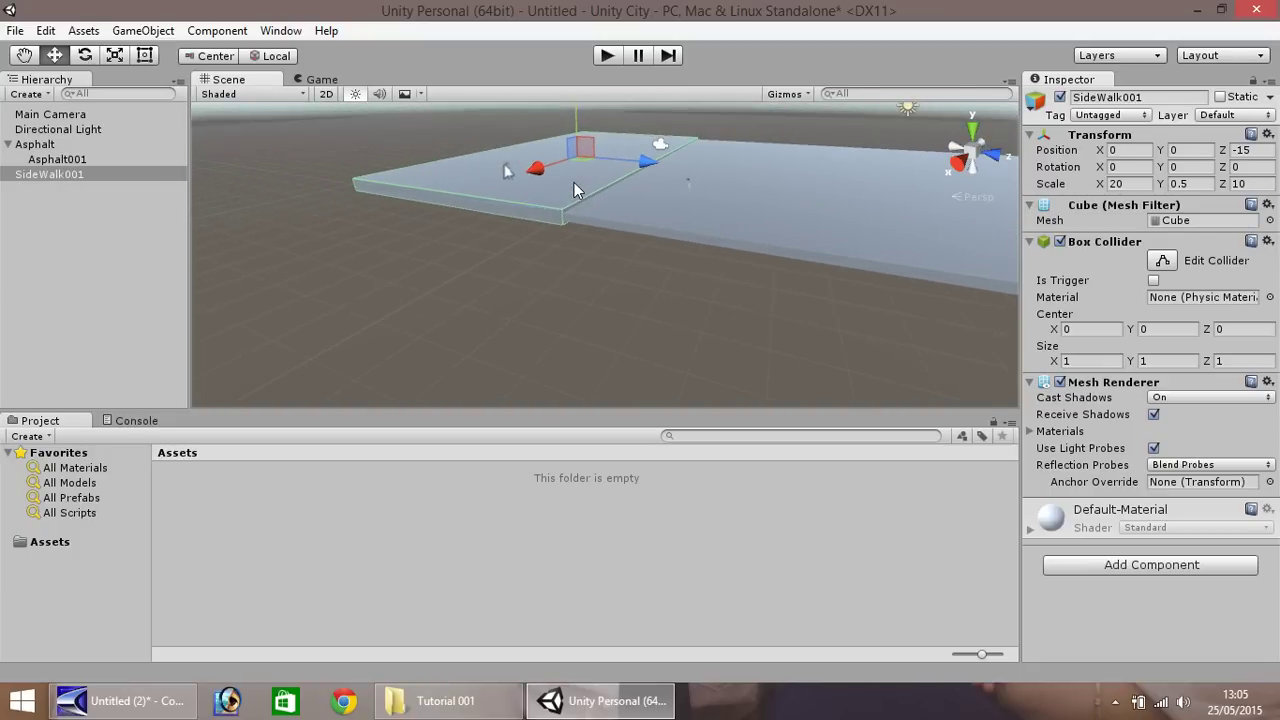
Raise SideWalk001 along the Y axis to about 0.16 so it stands above the asphalt
scroll(580, 123, "down", 2)
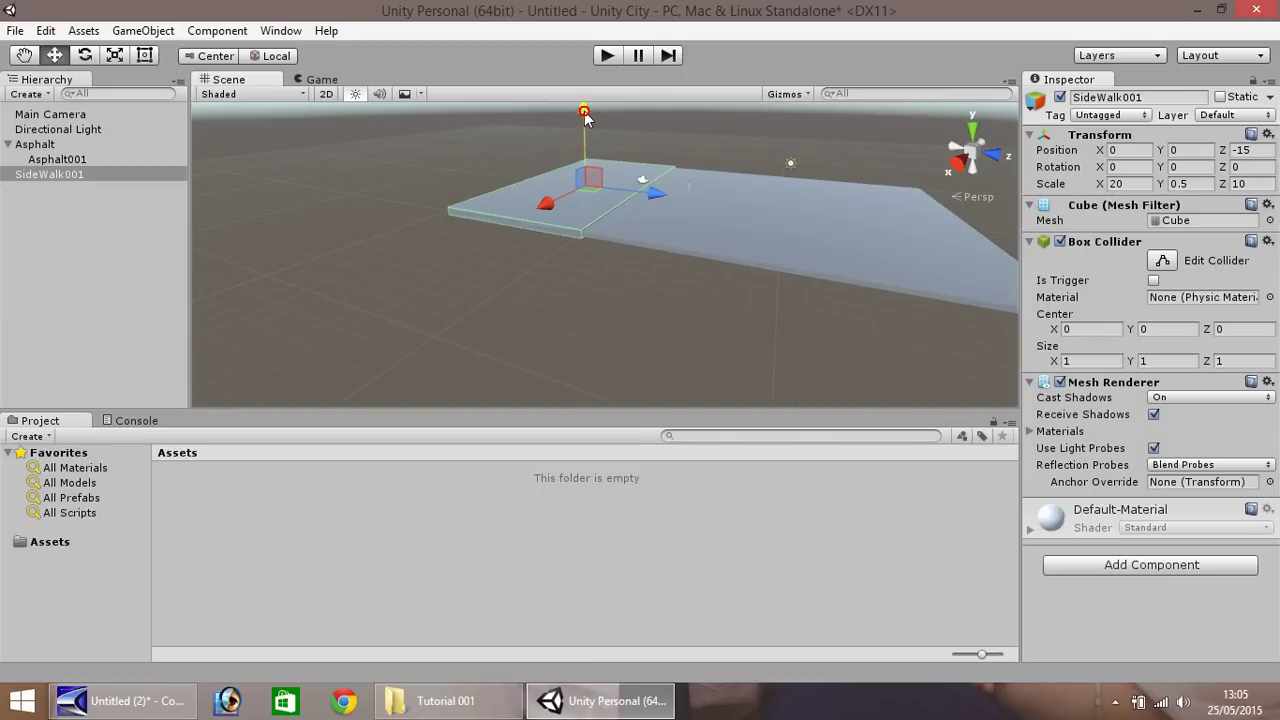
left_click_drag(586, 117, 589, 118)
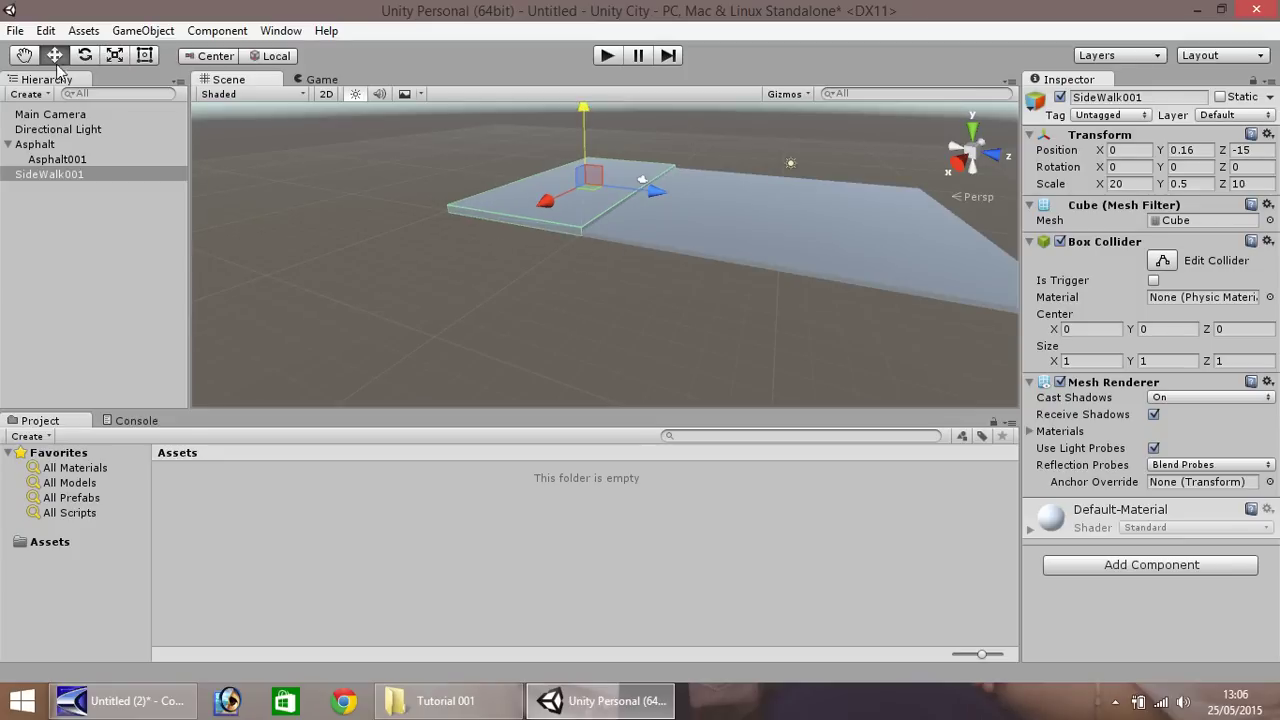
Examine the height difference between the raised SideWalk001 and Asphalt001 from several angles, selecting the asphalt piece to compare
left_click(26, 57)
left_click_drag(591, 249, 582, 254)
scroll(582, 245, "up", 5)
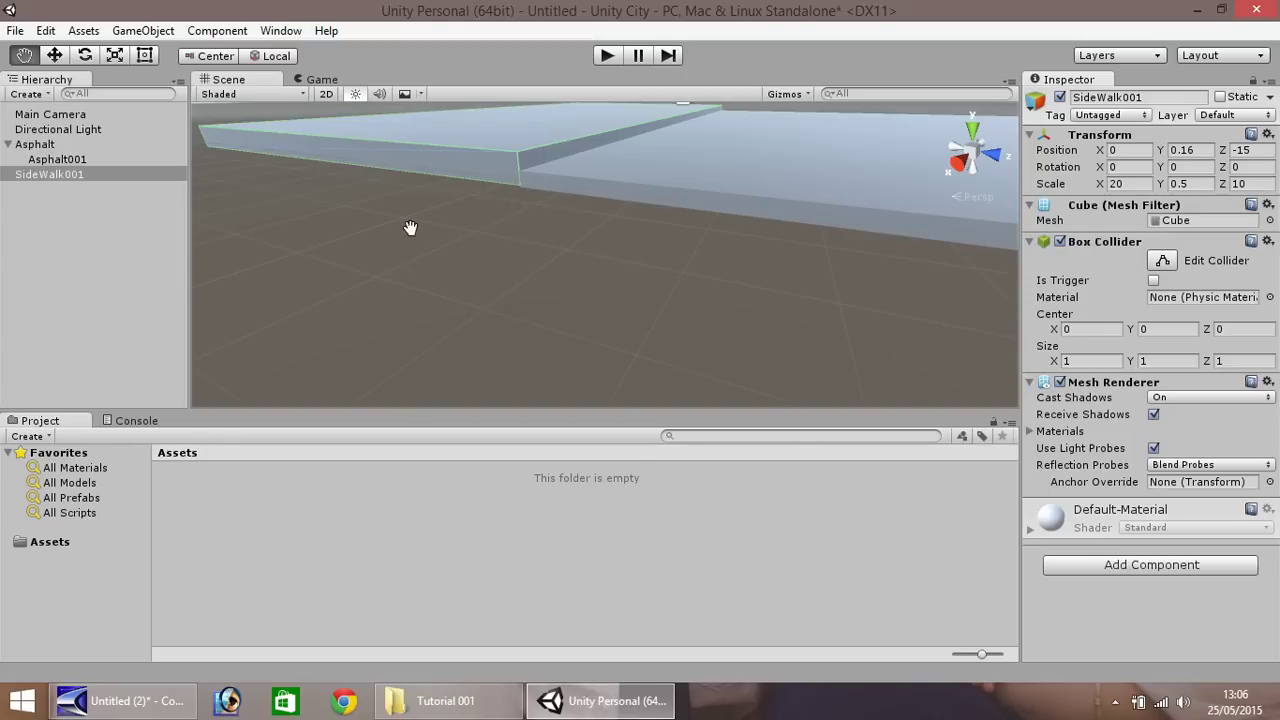
scroll(455, 223, "down", 2)
left_click_drag(511, 220, 479, 331, "alt")
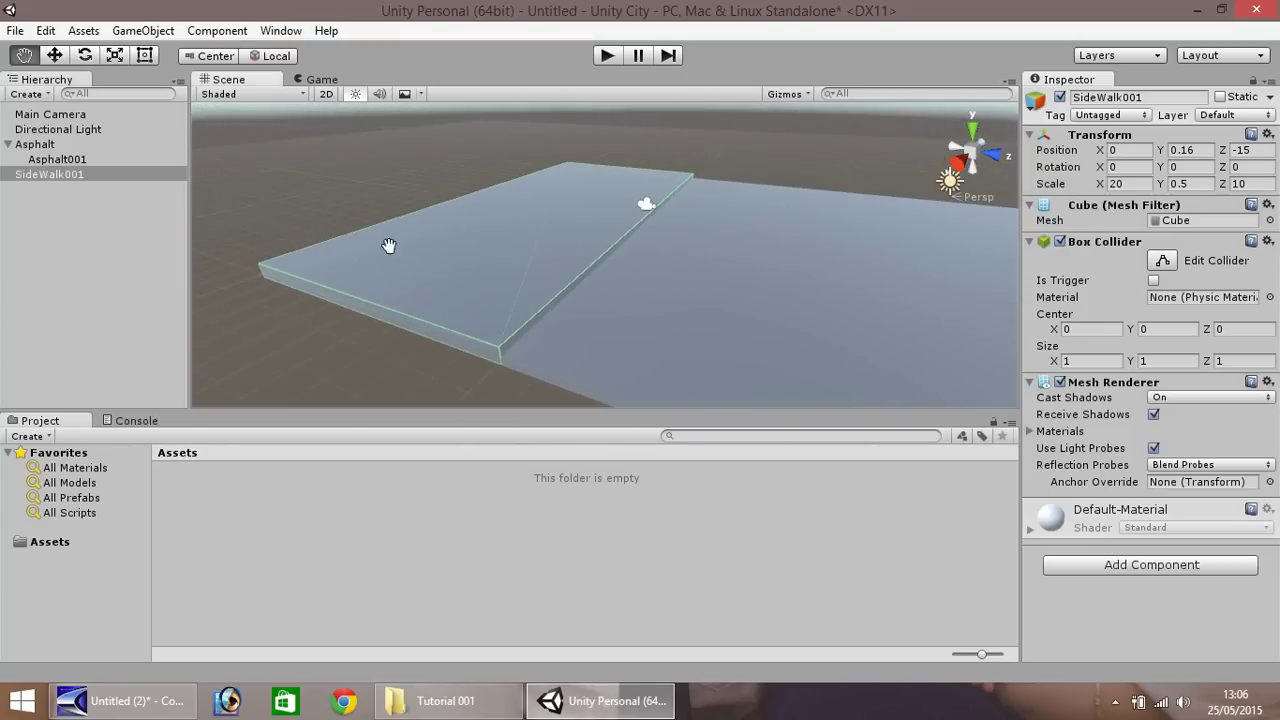
left_click(58, 57)
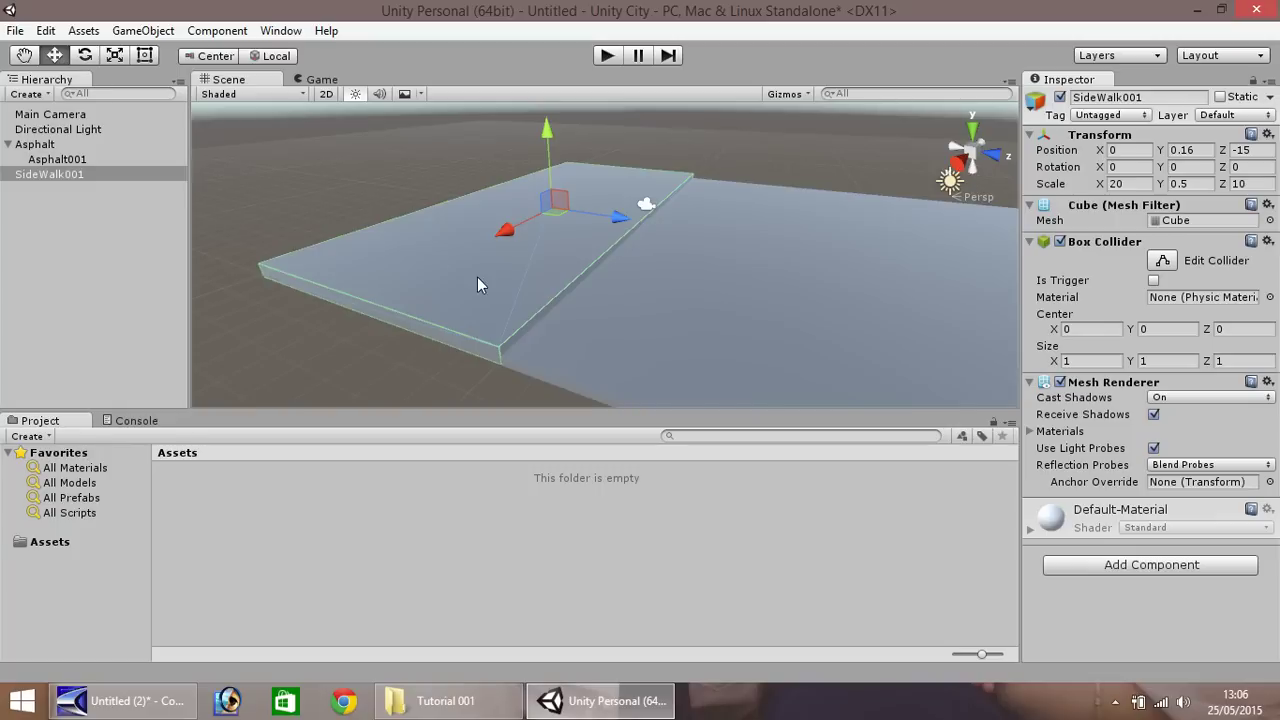
left_click(739, 311)
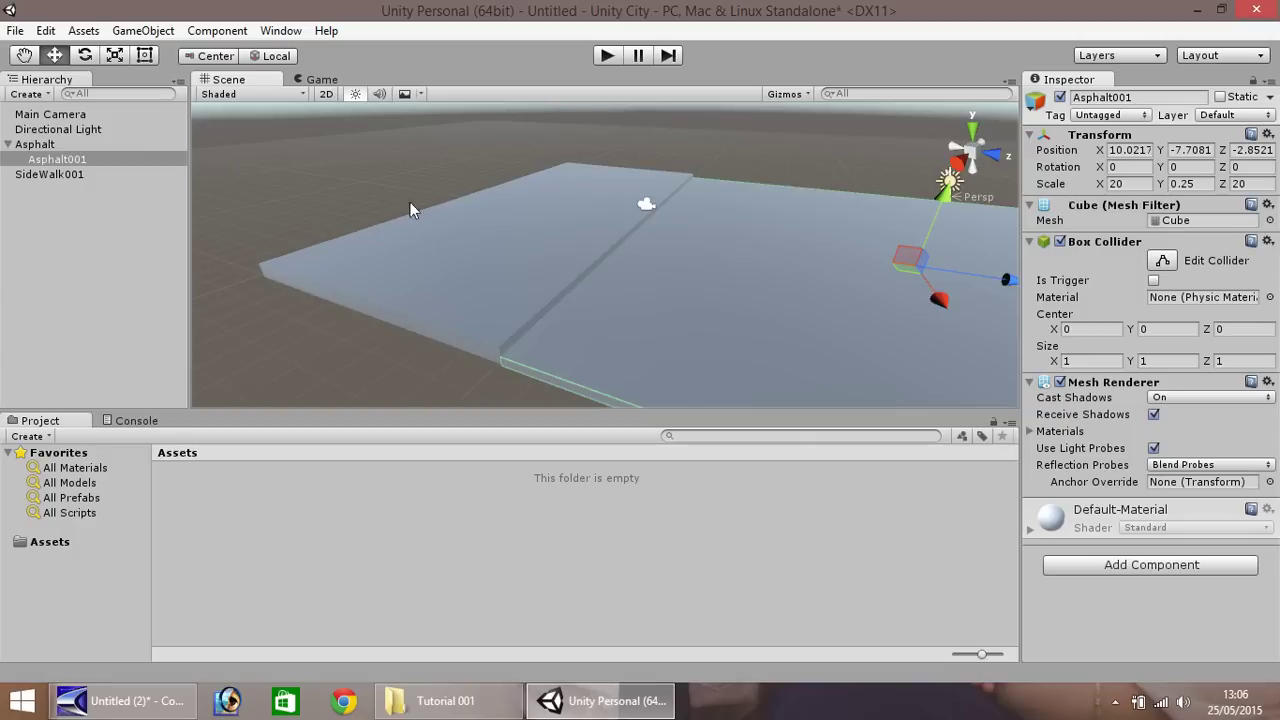
left_click_drag(410, 202, 280, 196, "alt")
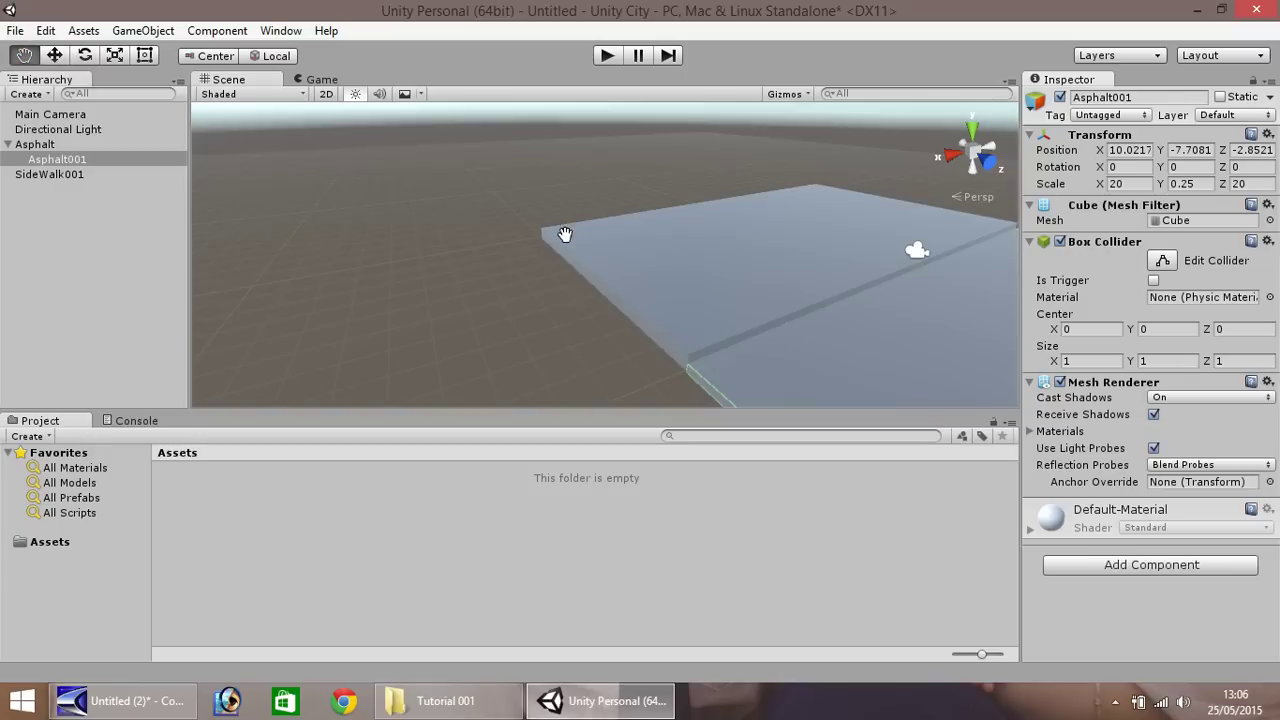
left_click_drag(594, 243, 409, 277)
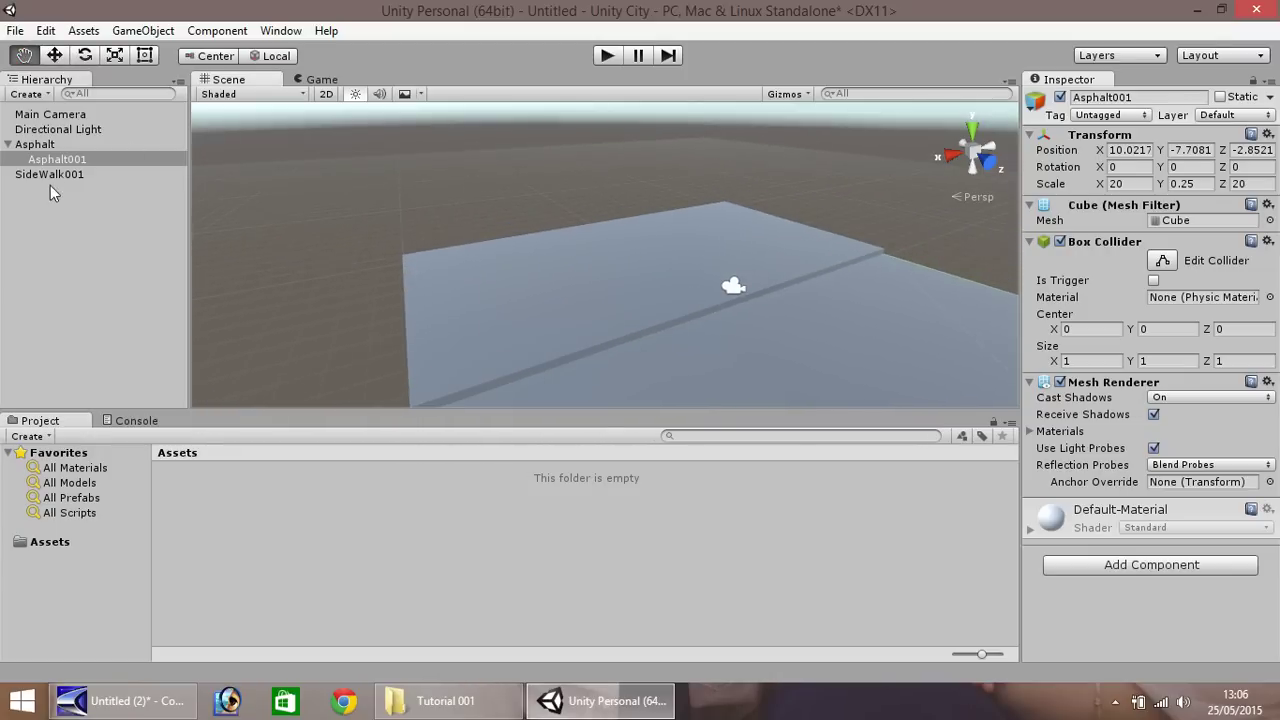
left_click(58, 56)
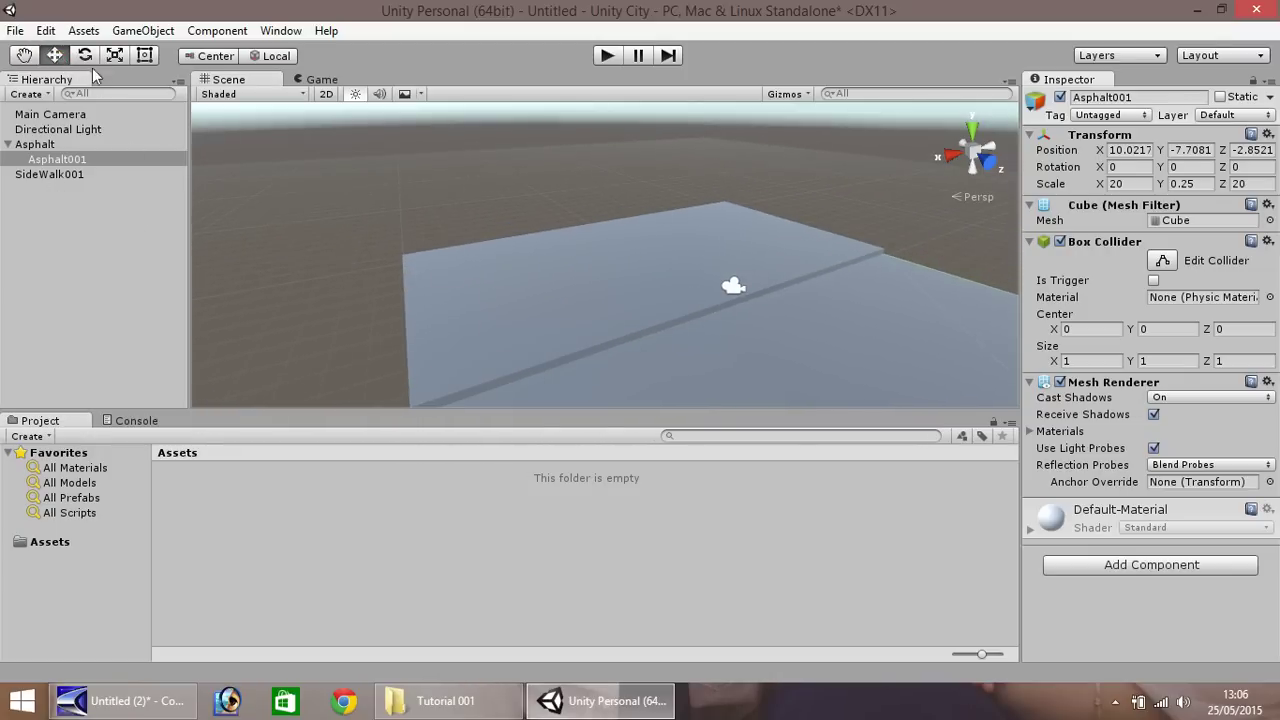
Duplicate SideWalk001 and rename the copy Shop001
left_click(616, 267)
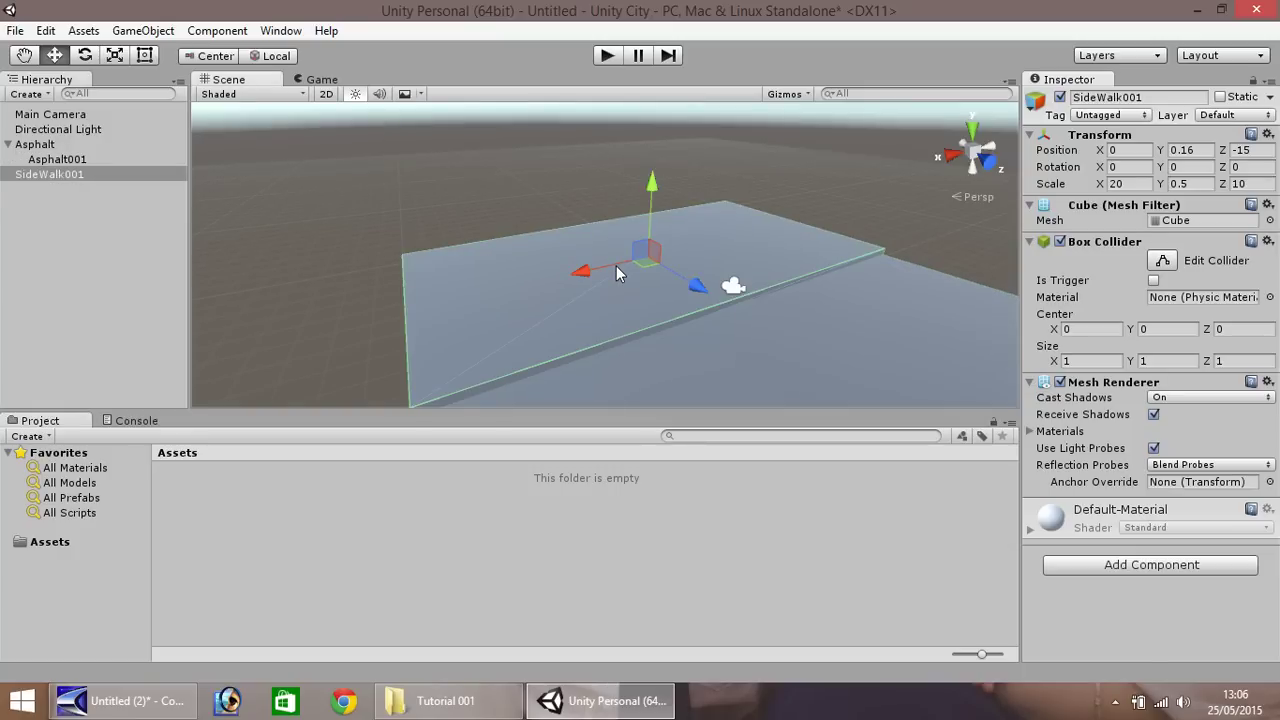
key("ctrl+d")
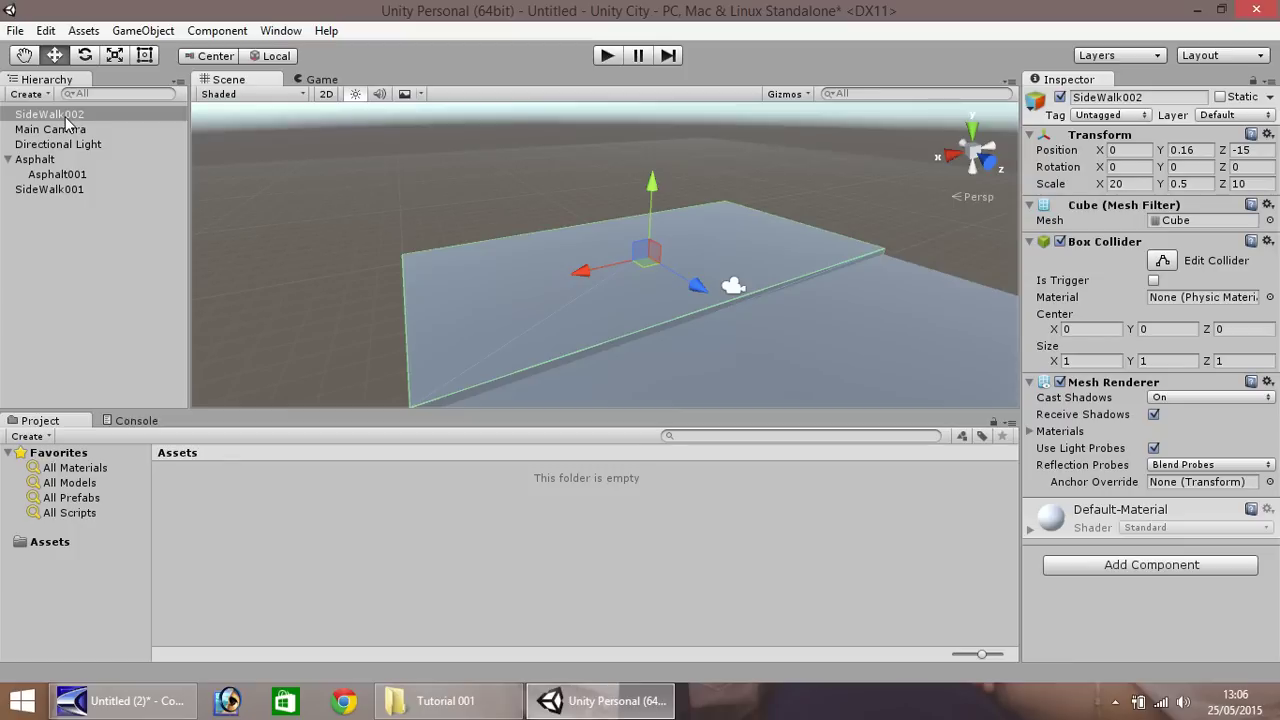
right_click(66, 121)
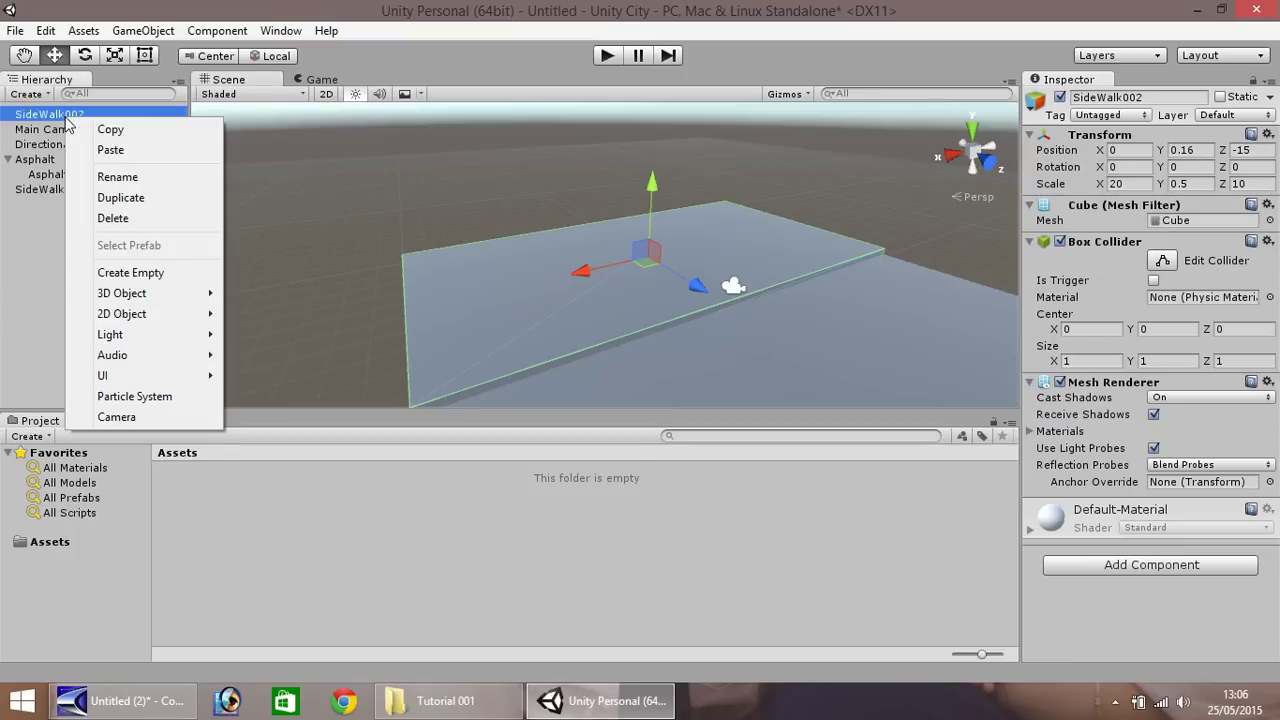
left_click(115, 176)
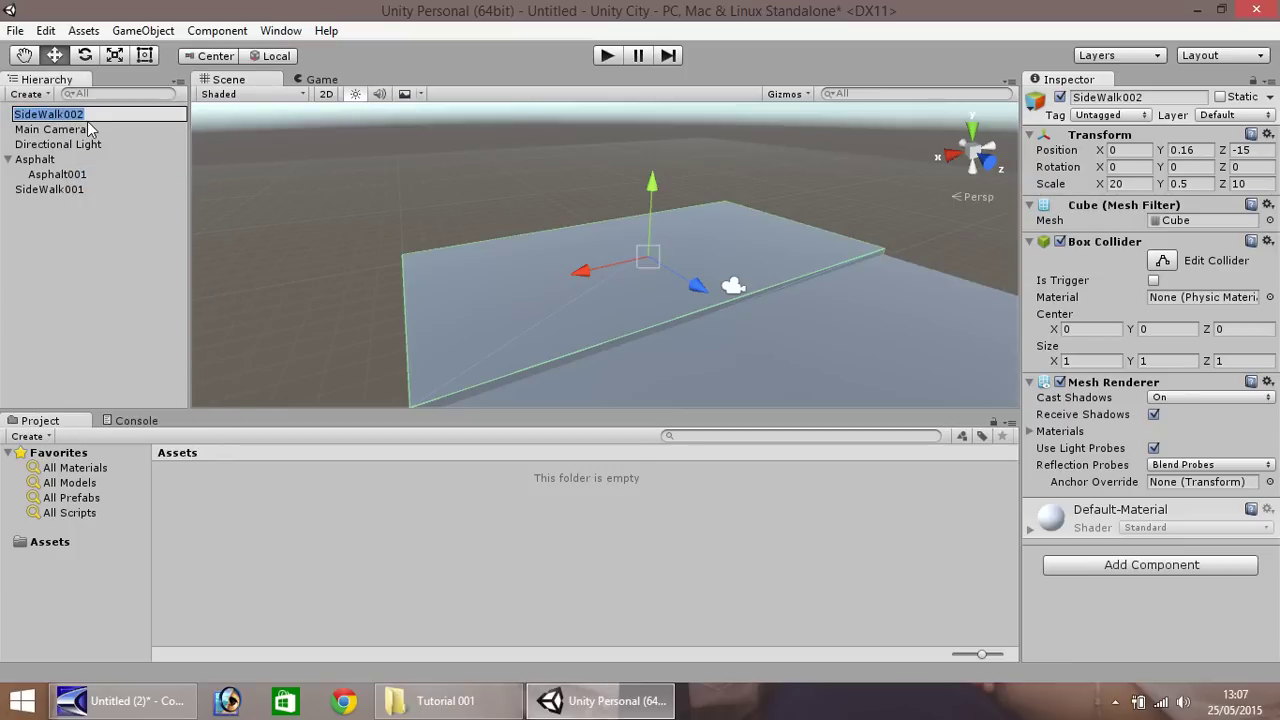
type("Shop")
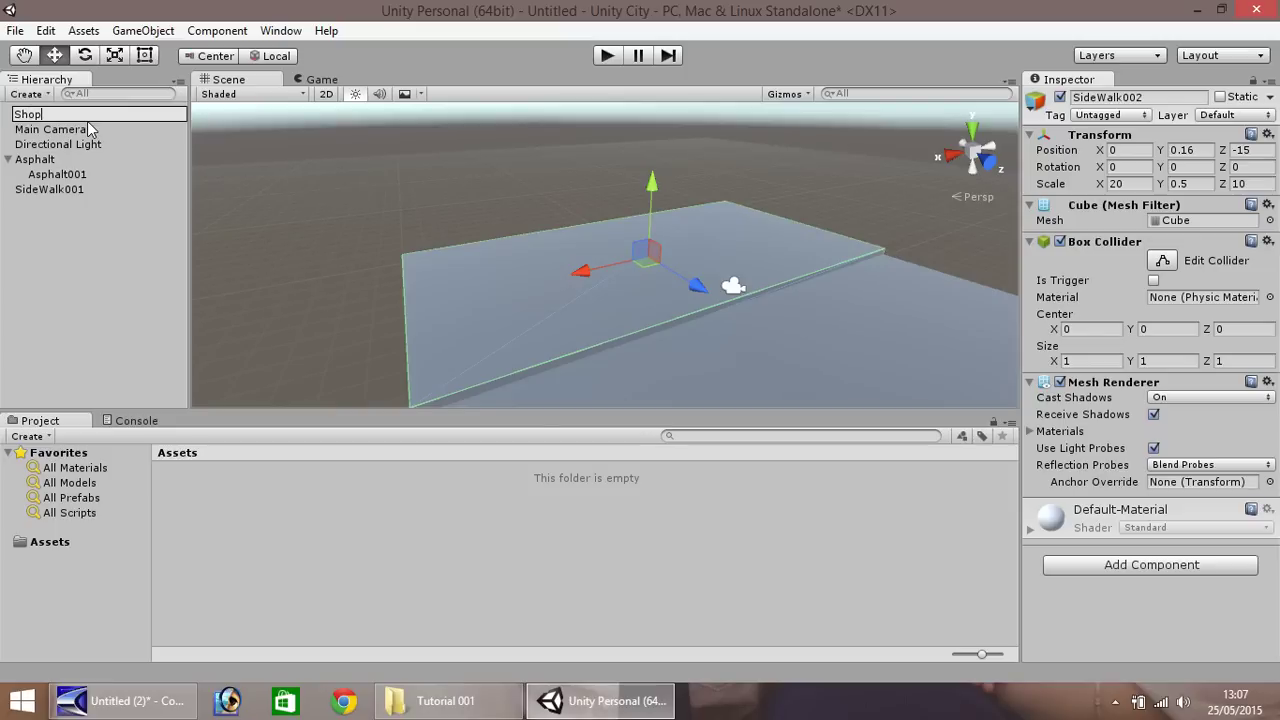
type("001")
key("Return")
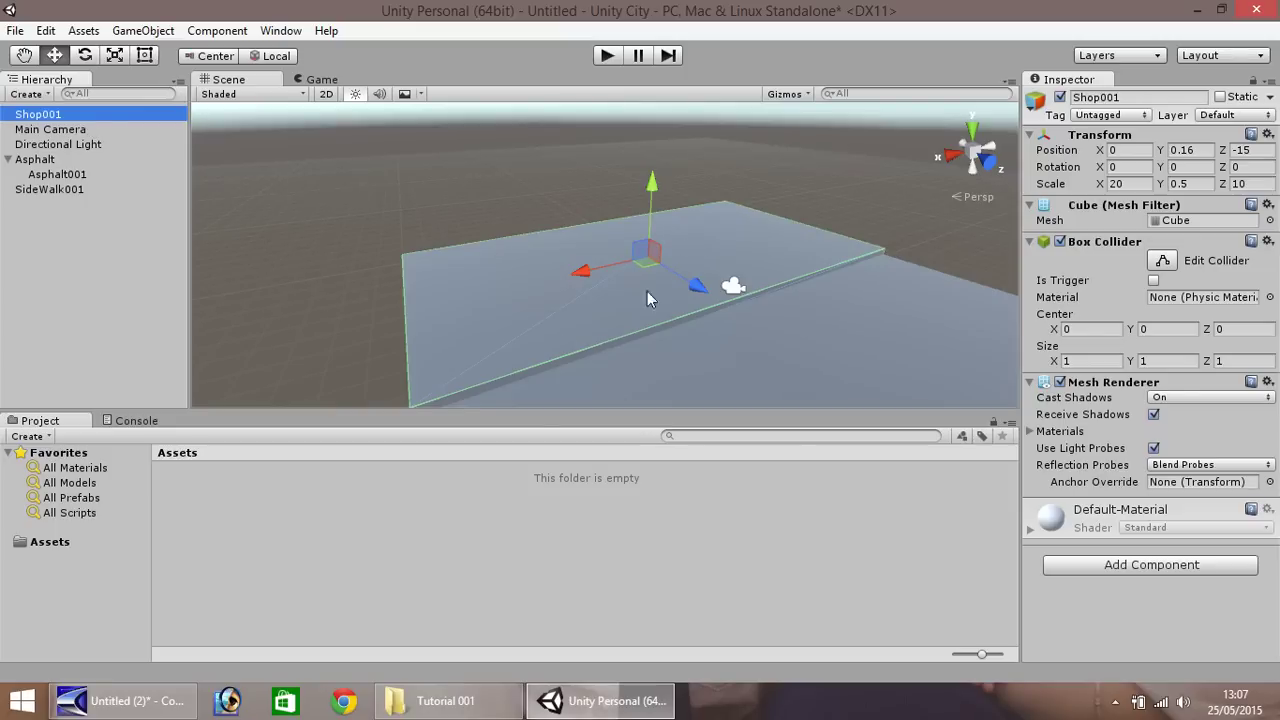
left_click(536, 321)
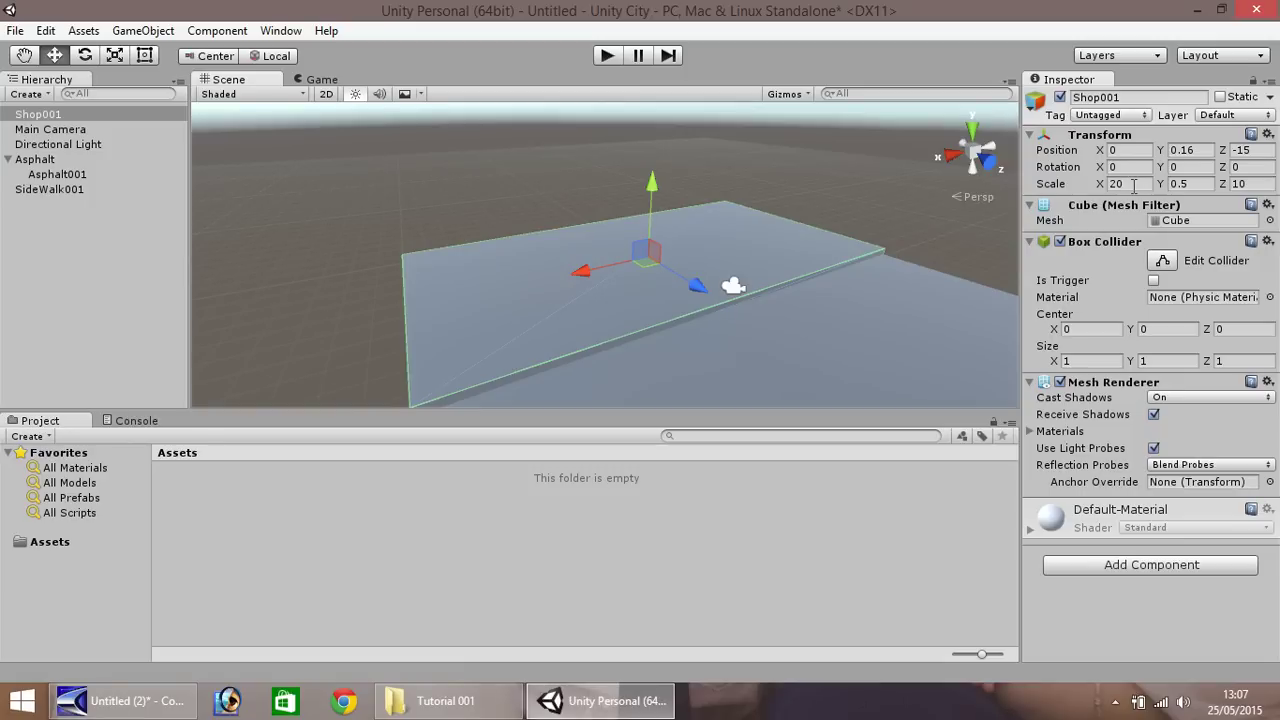
Set Shop001's scale to 10 on X and 5 on Y to form a building block
left_click(1134, 186)
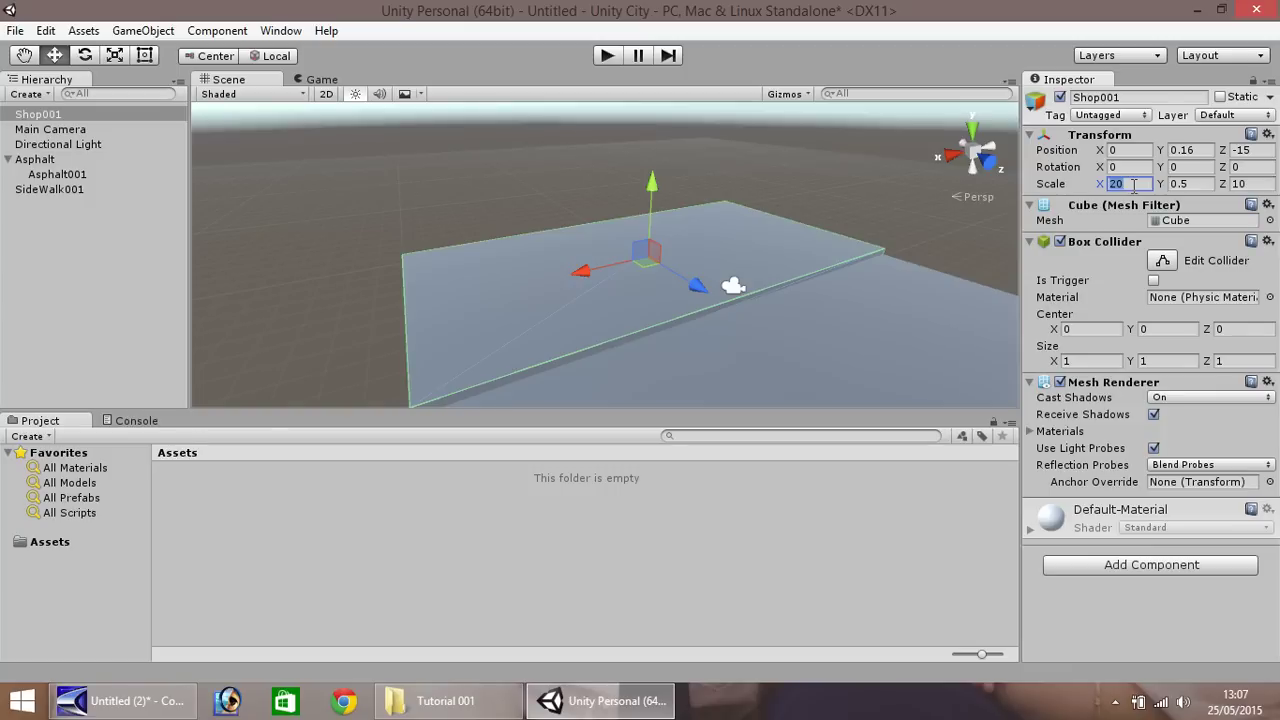
type("12")
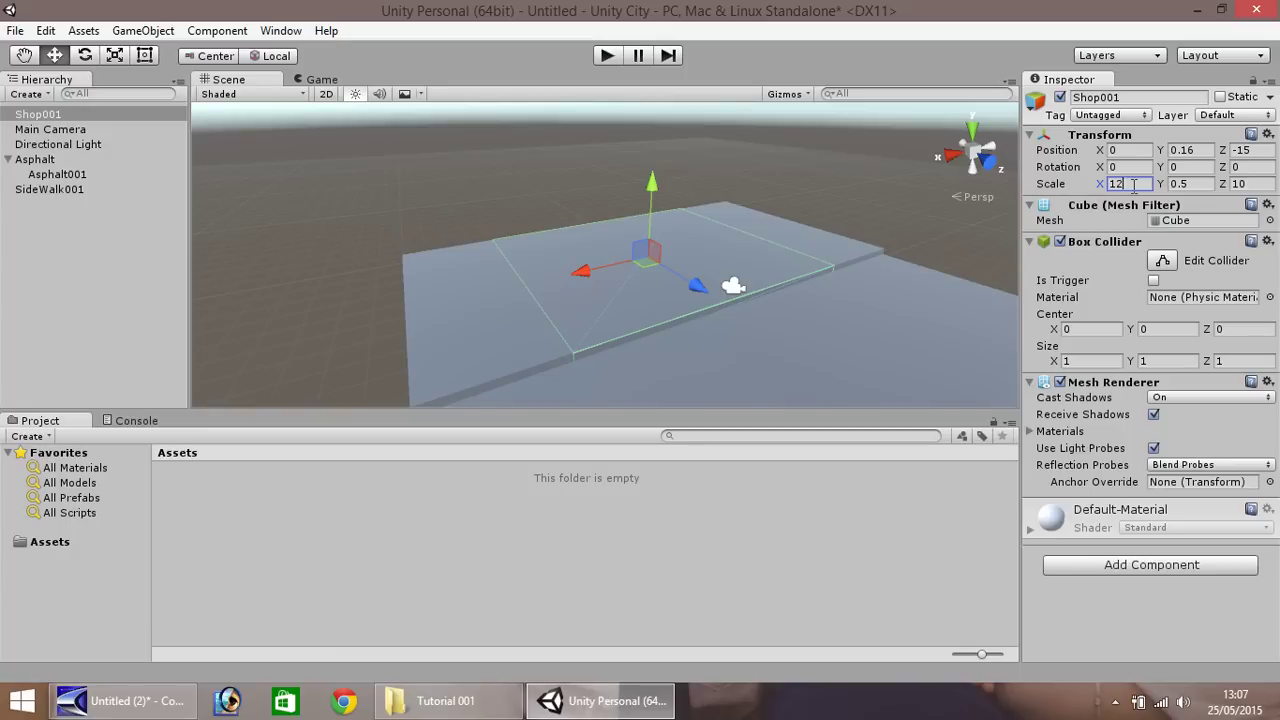
key("BackSpace")
type("0")
left_click(1200, 183)
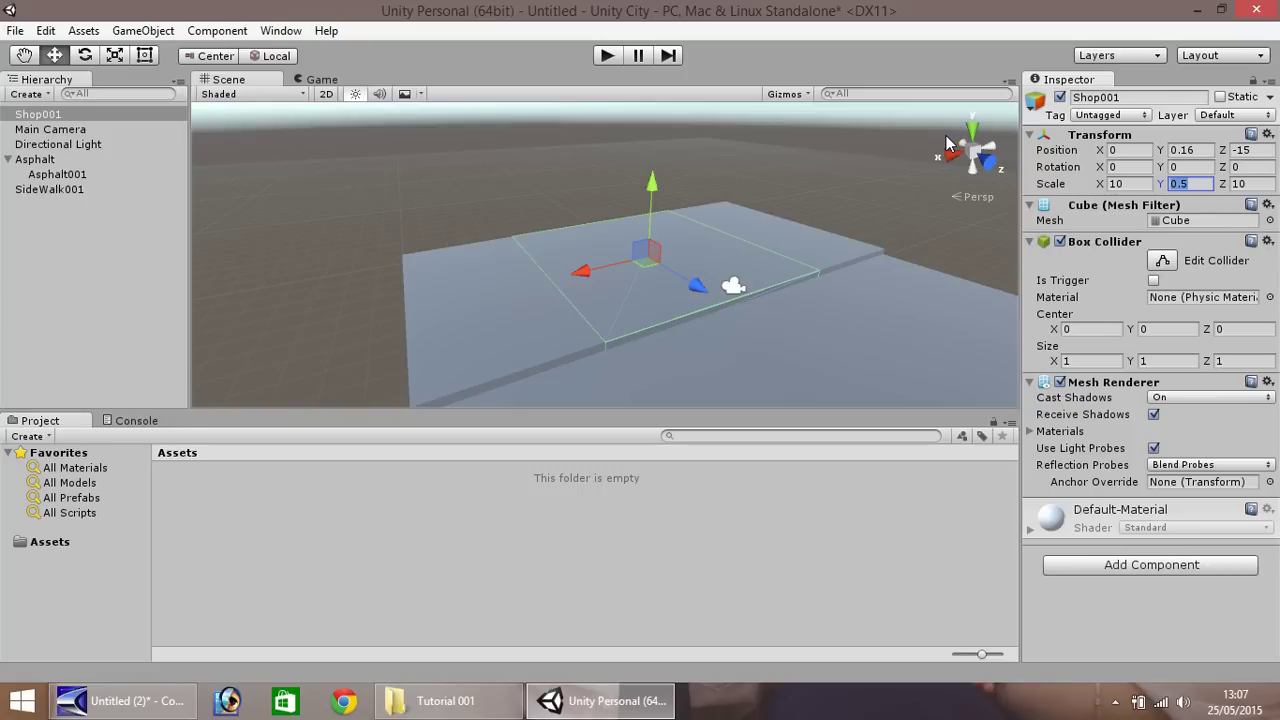
type("5")
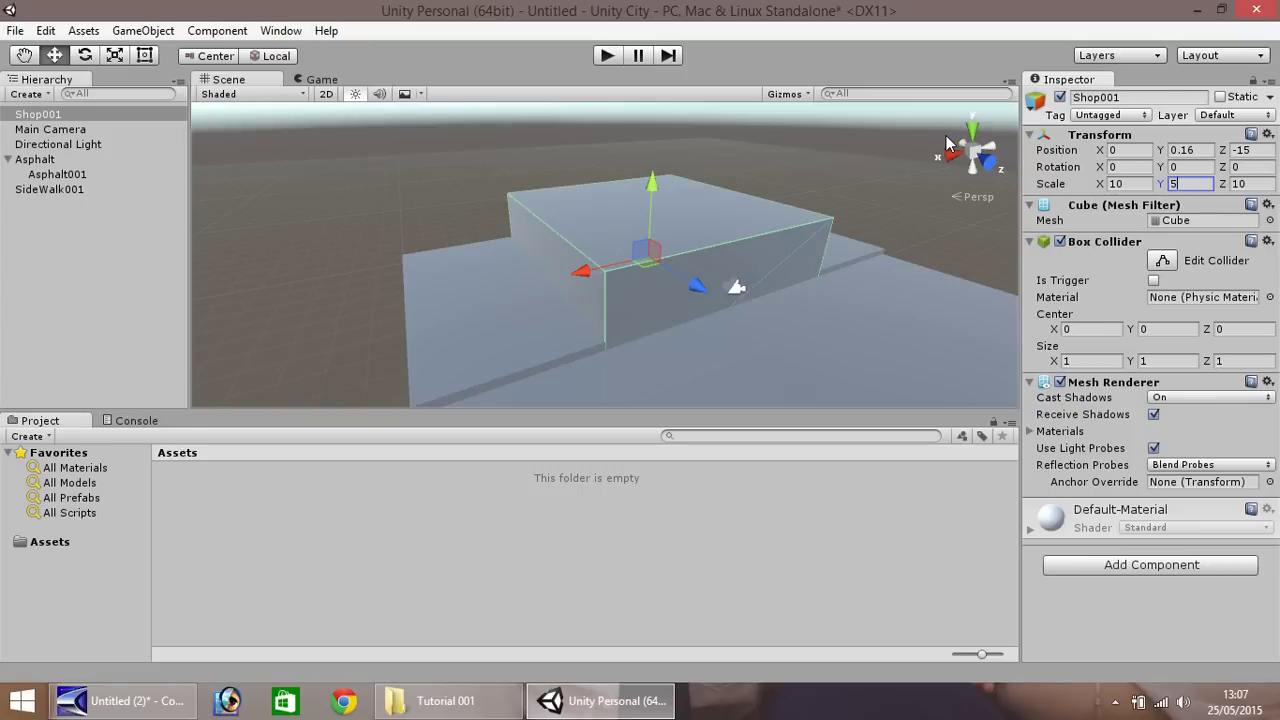
left_click(1259, 183)
Raise Shop001 along the Y axis to about 2.85 so its base sits near the sidewalk surface
left_click_drag(652, 187, 654, 137)
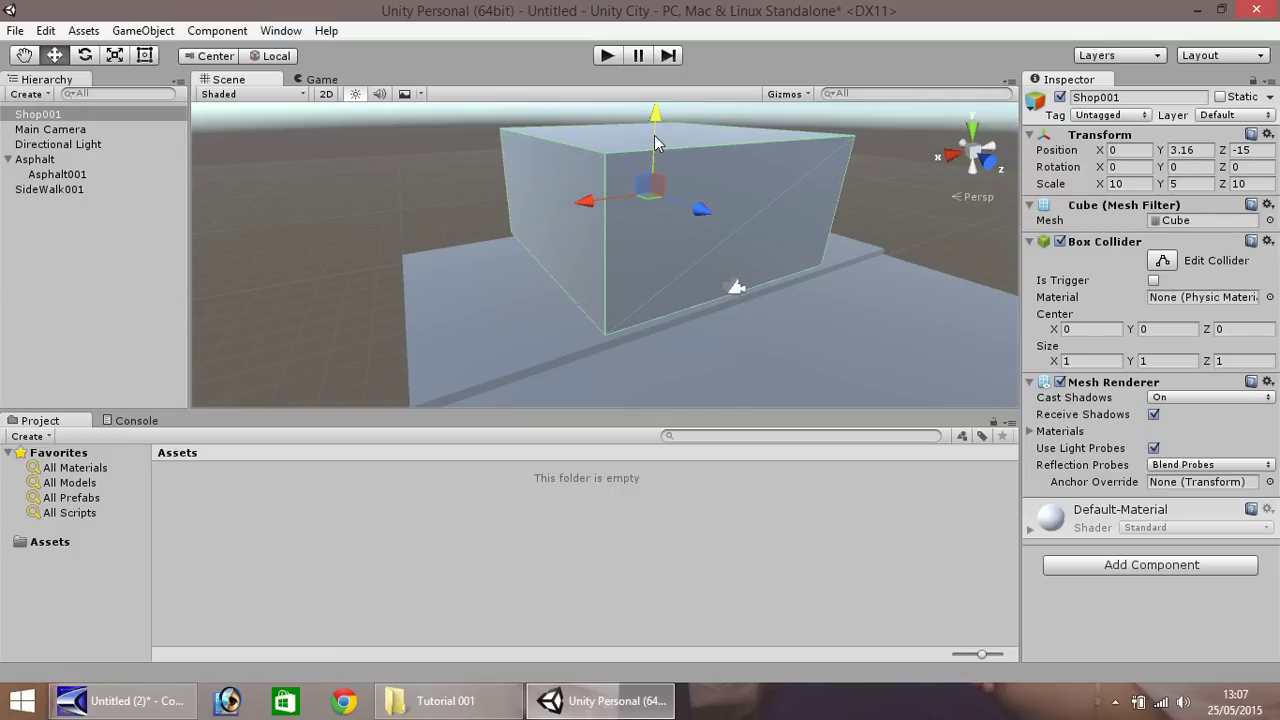
left_click(24, 55)
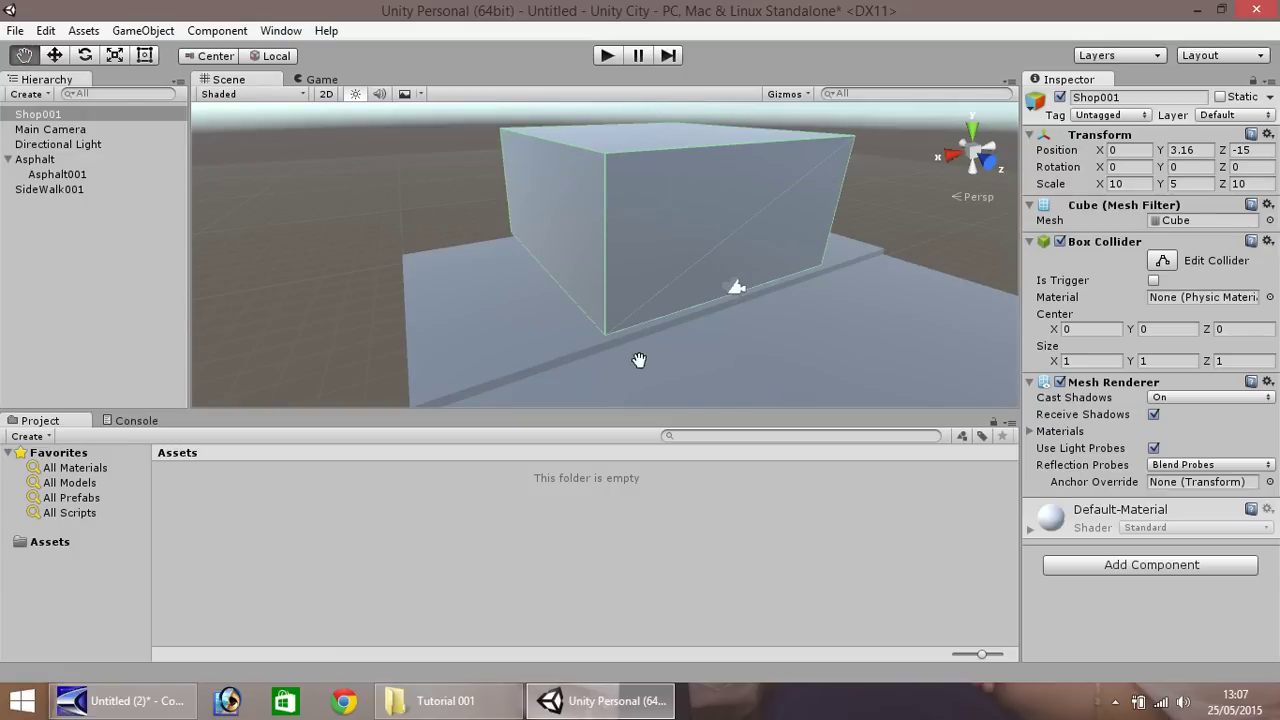
mouse_move(639, 360)
left_mouse_down()
mouse_move(606, 297)
mouse_move(596, 155)
mouse_move(547, 296)
left_mouse_up()
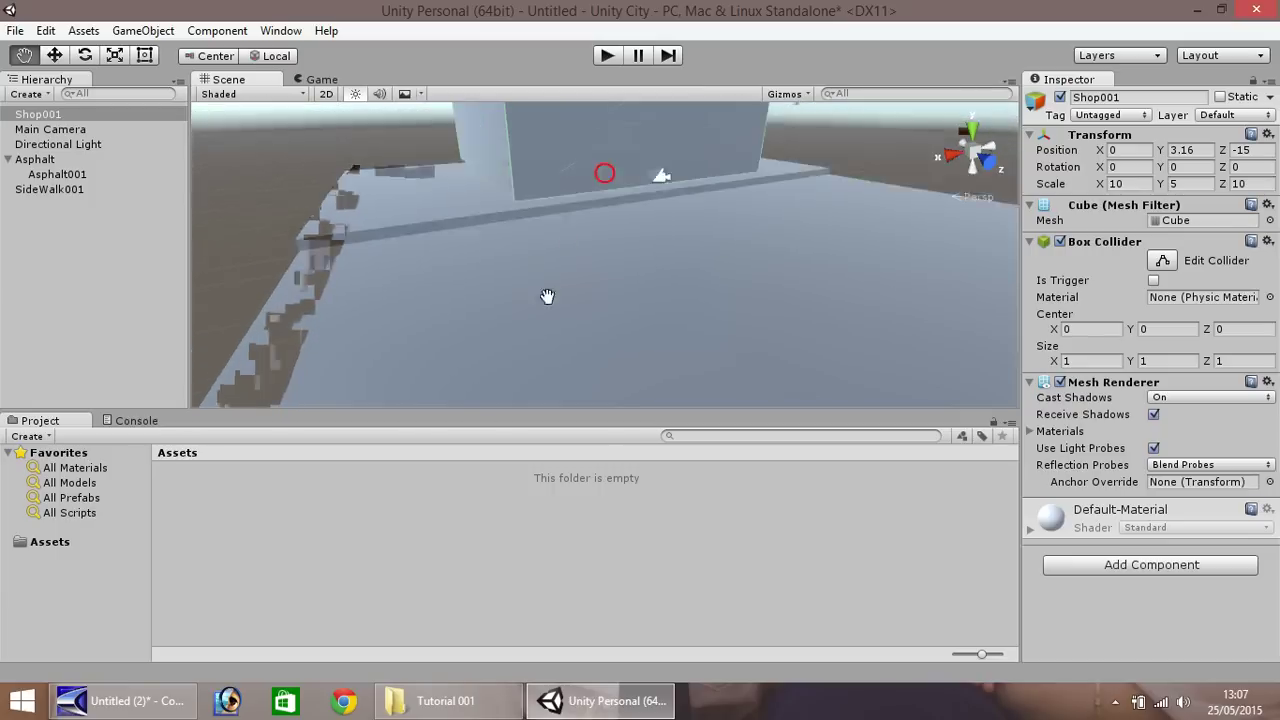
key("f")
left_click(54, 55)
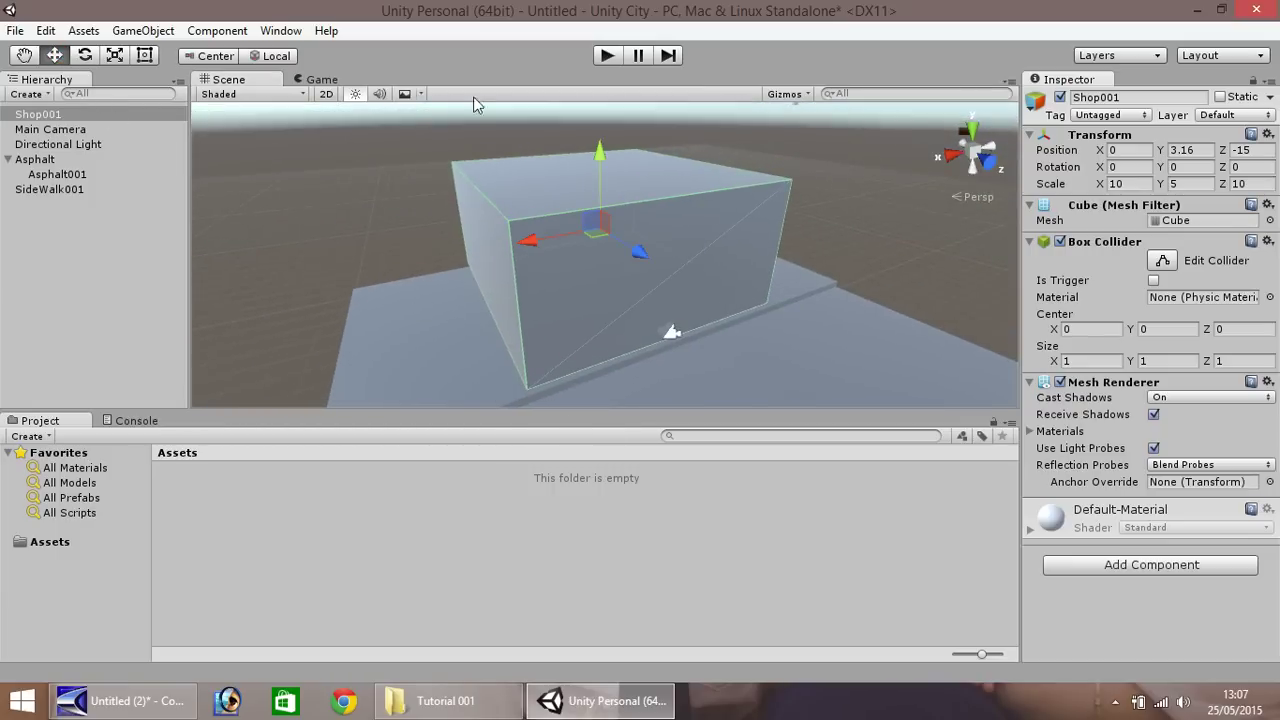
left_click(600, 150)
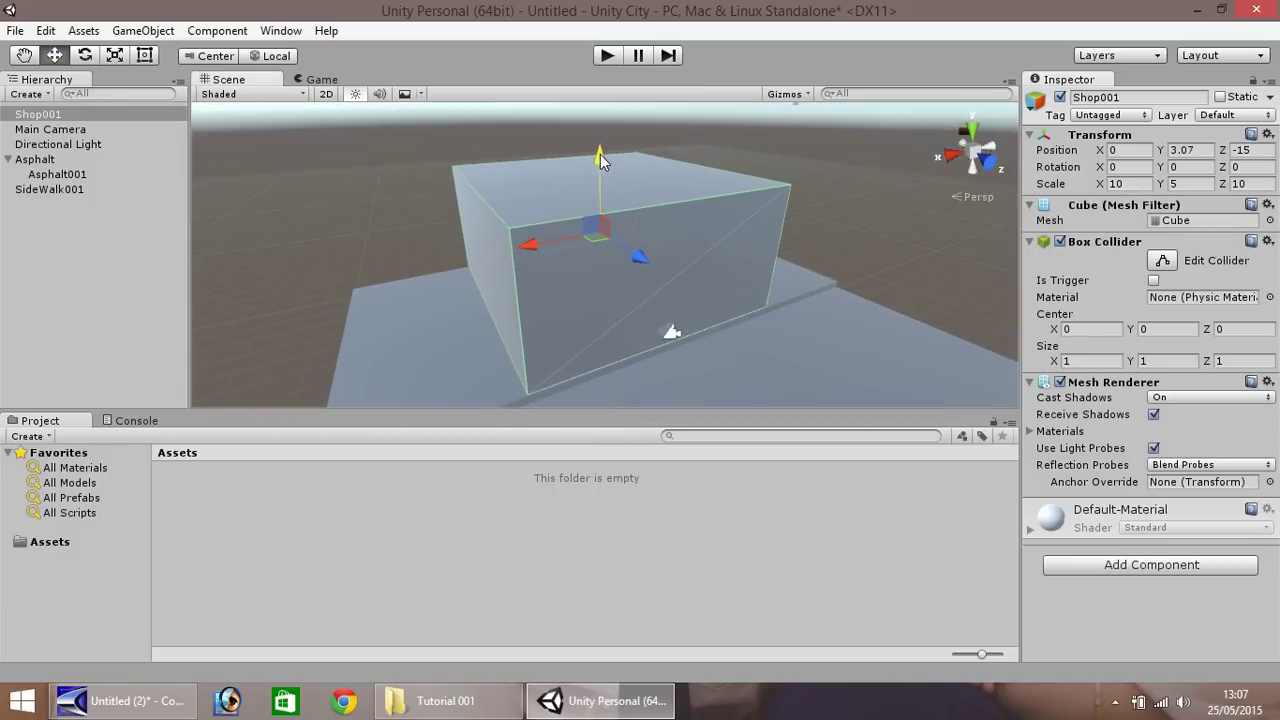
left_click_drag(600, 154, 595, 156)
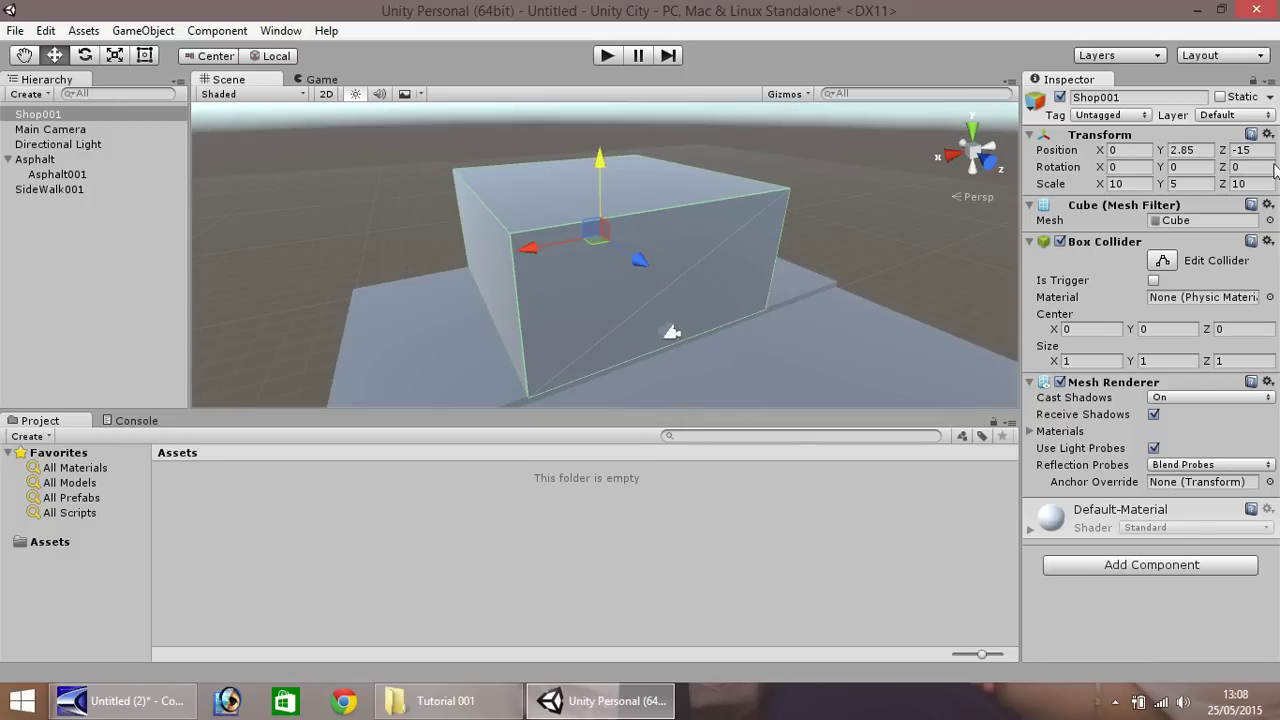
Set Shop001's Y position to 2.9
left_click(1203, 150)
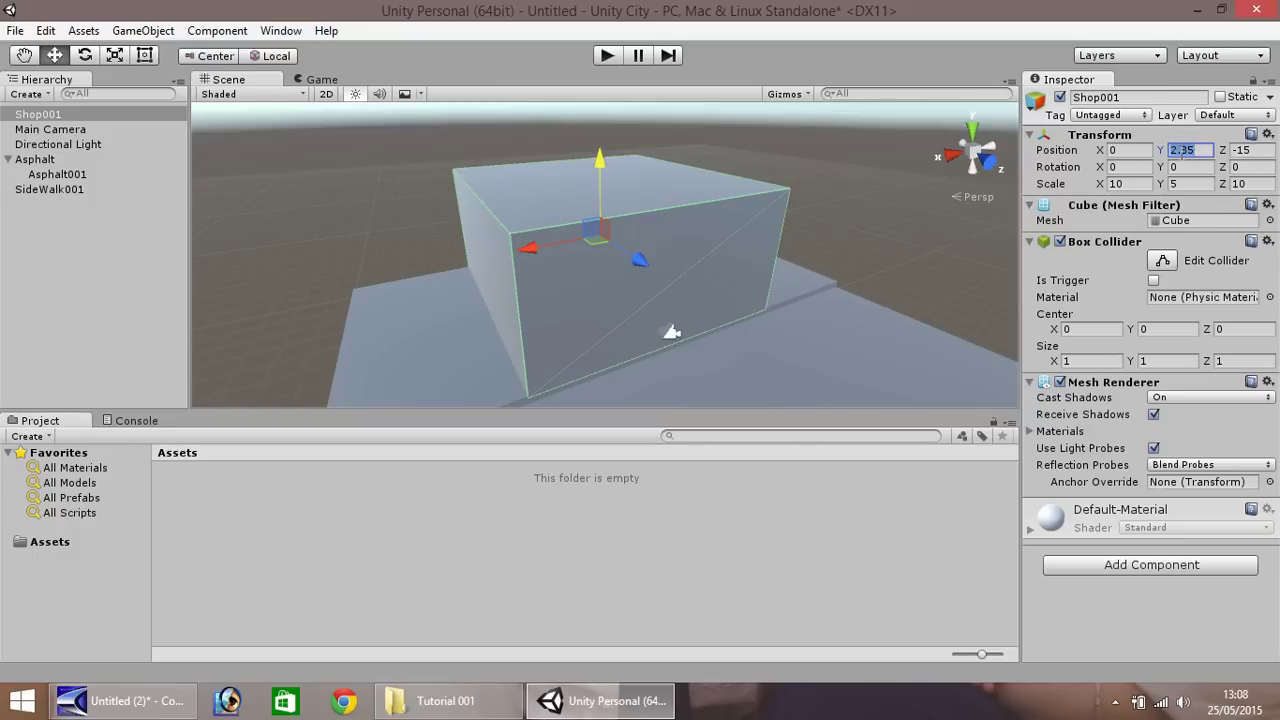
type("3.85")
type("2")
key("BackSpace")
type("7")
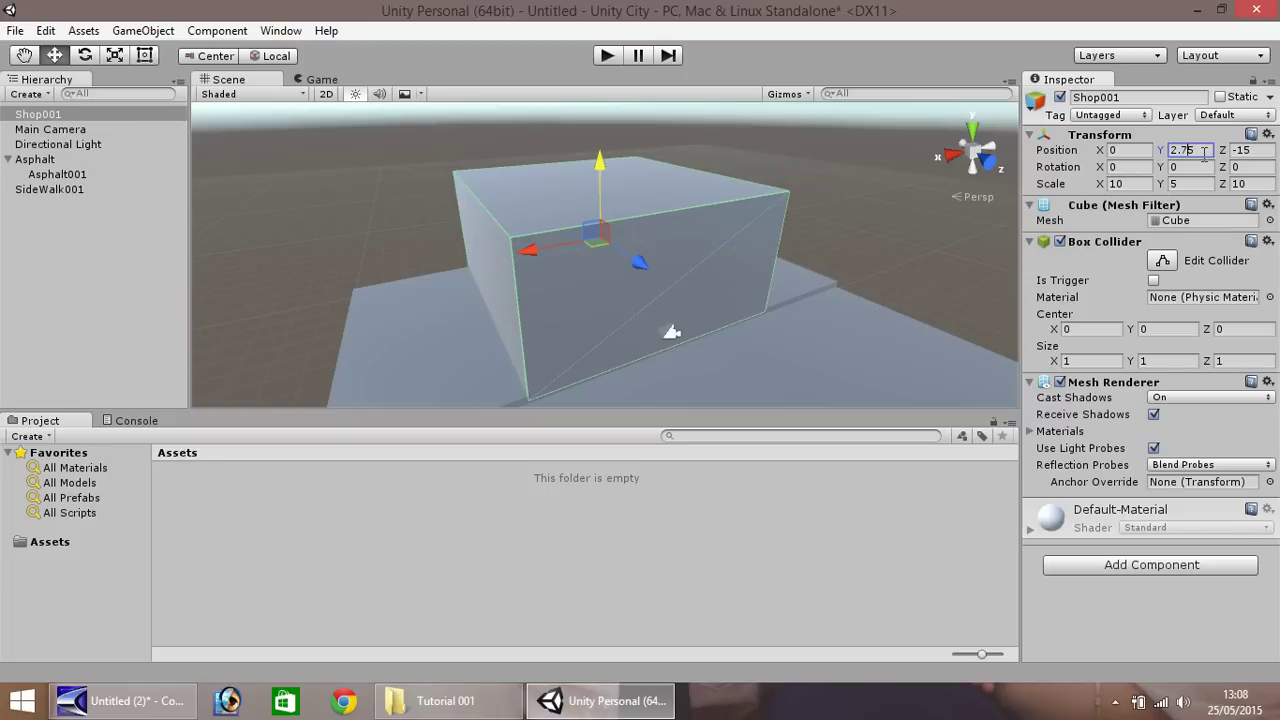
key("BackSpace")
key("BackSpace")
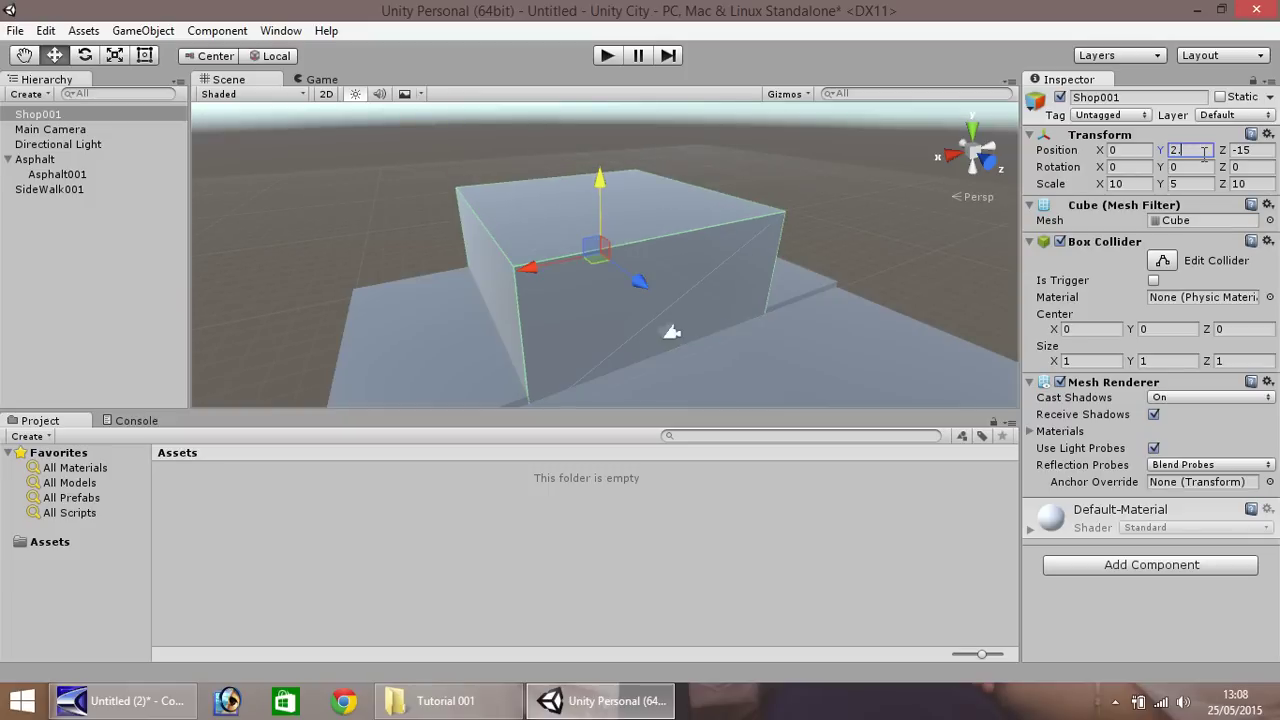
type("9")
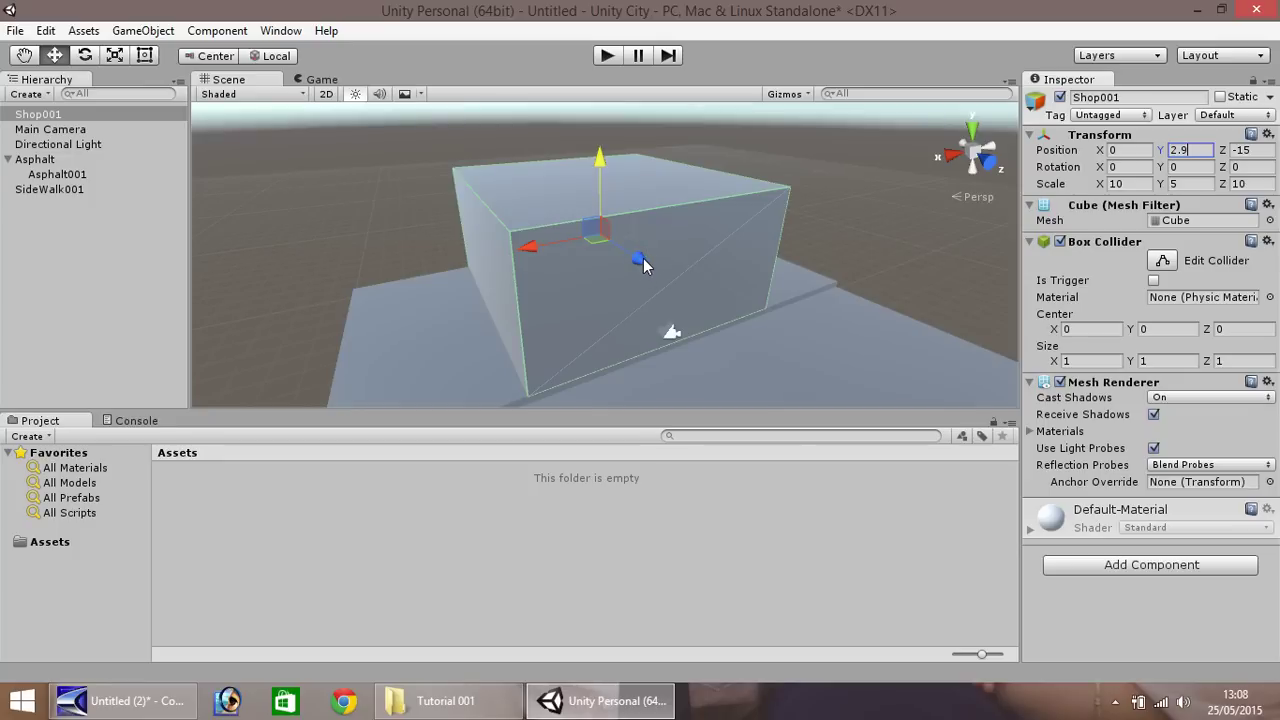
Move Shop001 to the sidewalk's far corner, at Z -24 and X 5
left_click_drag(634, 252, 551, 221)
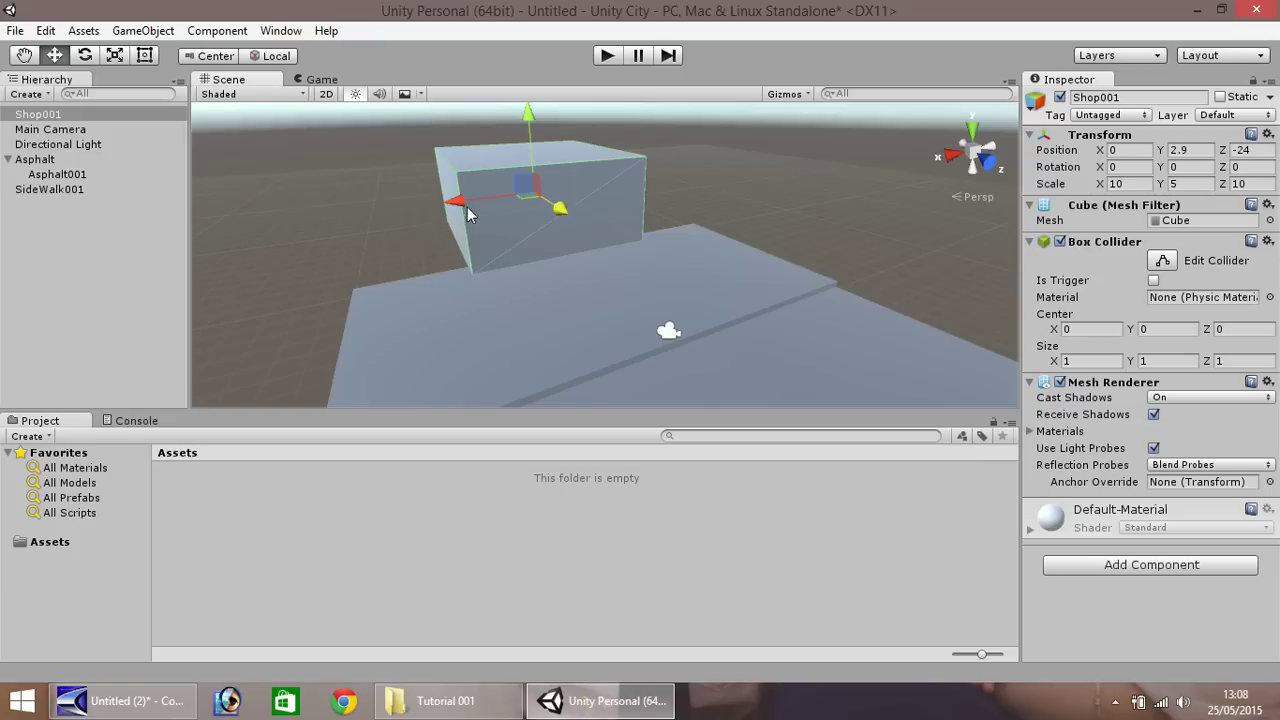
left_click_drag(459, 198, 390, 223)
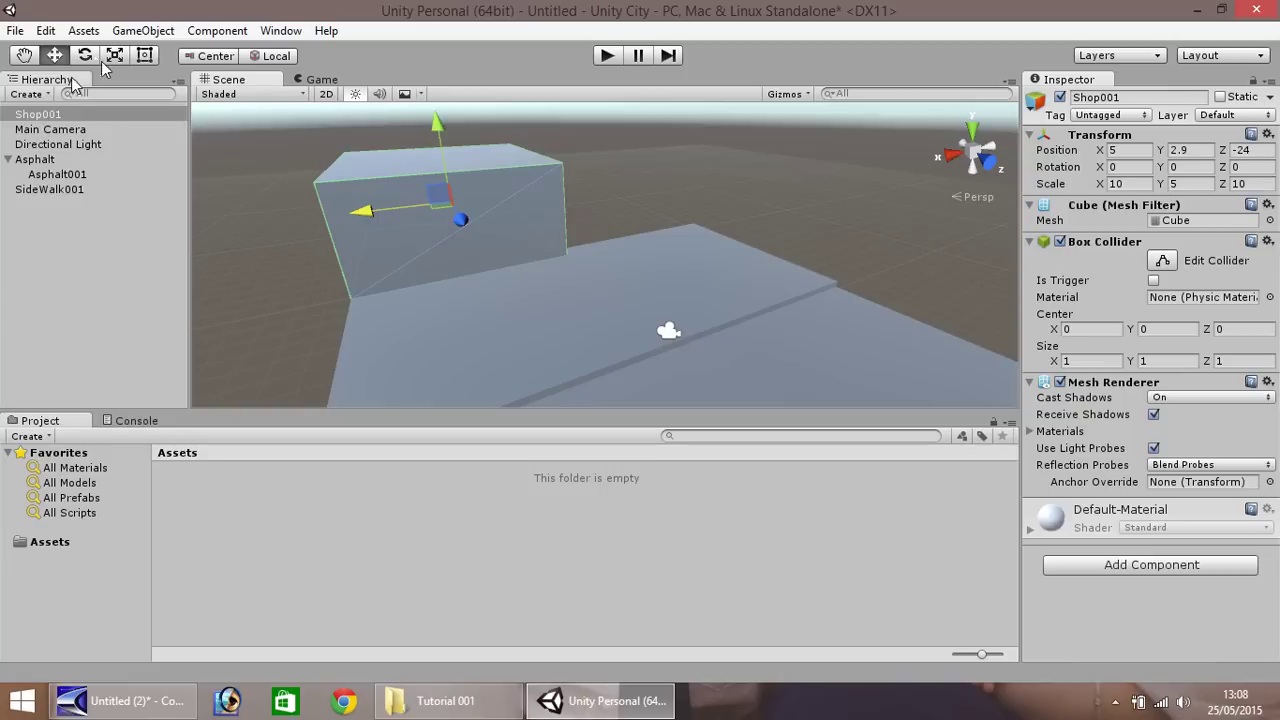
Create an empty object named Shops and make Shop001 its child
left_click(141, 31)
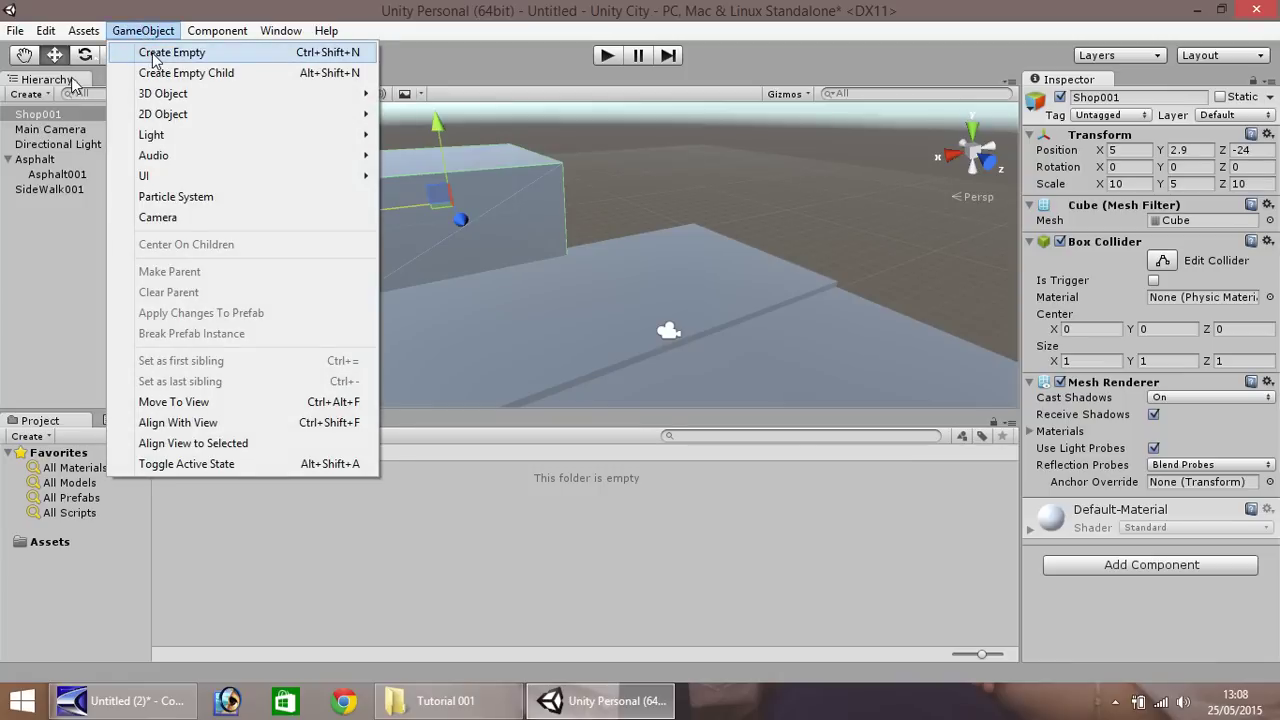
left_click(155, 58)
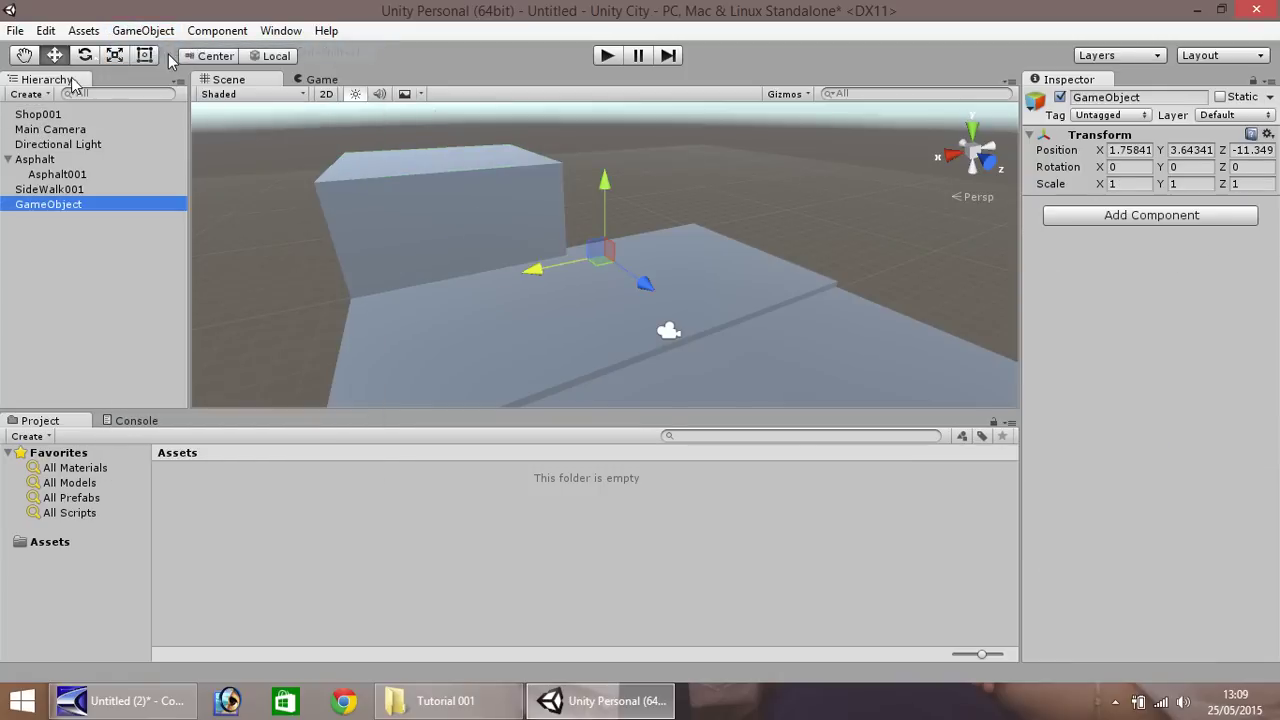
right_click(52, 204)
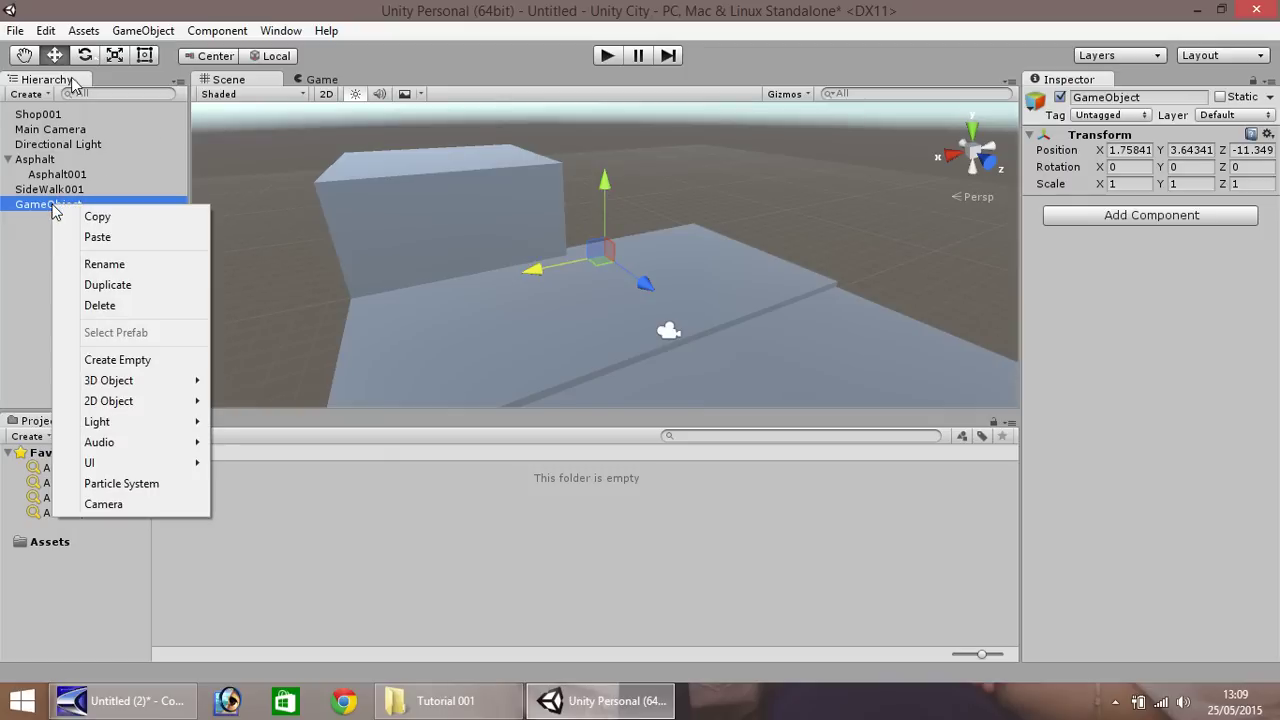
left_click(112, 265)
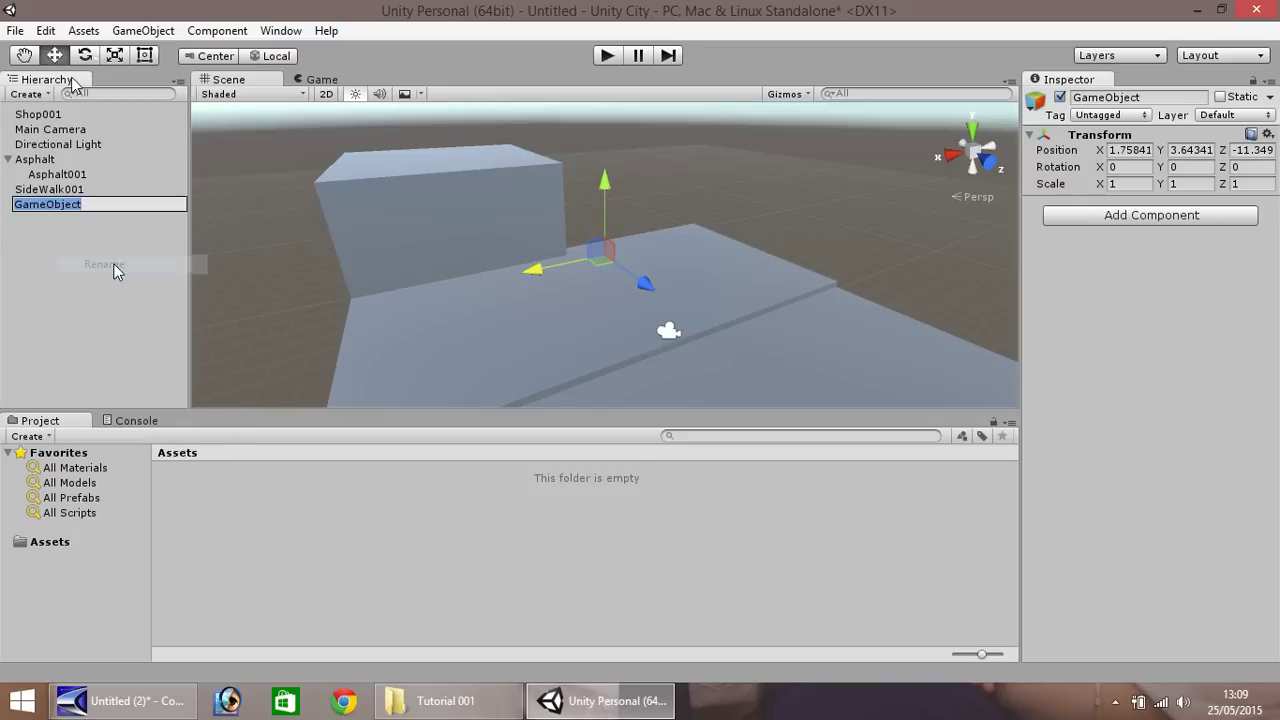
type("Shops")
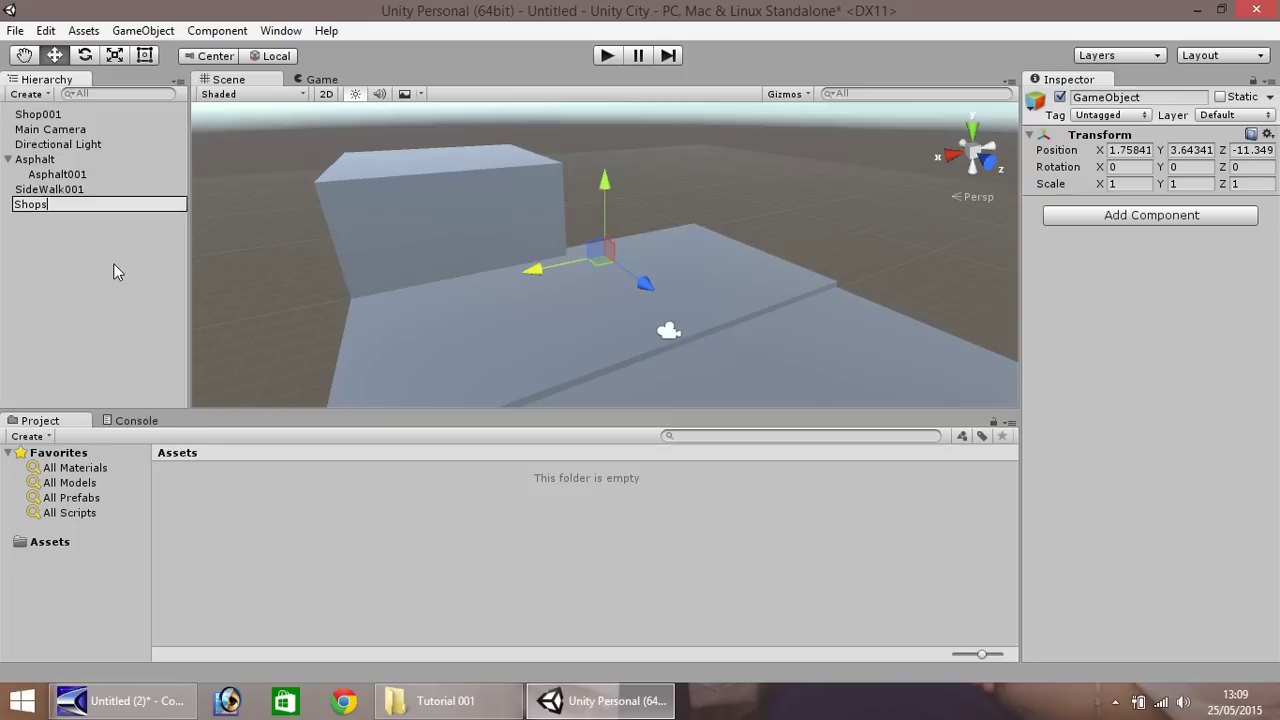
key("Return")
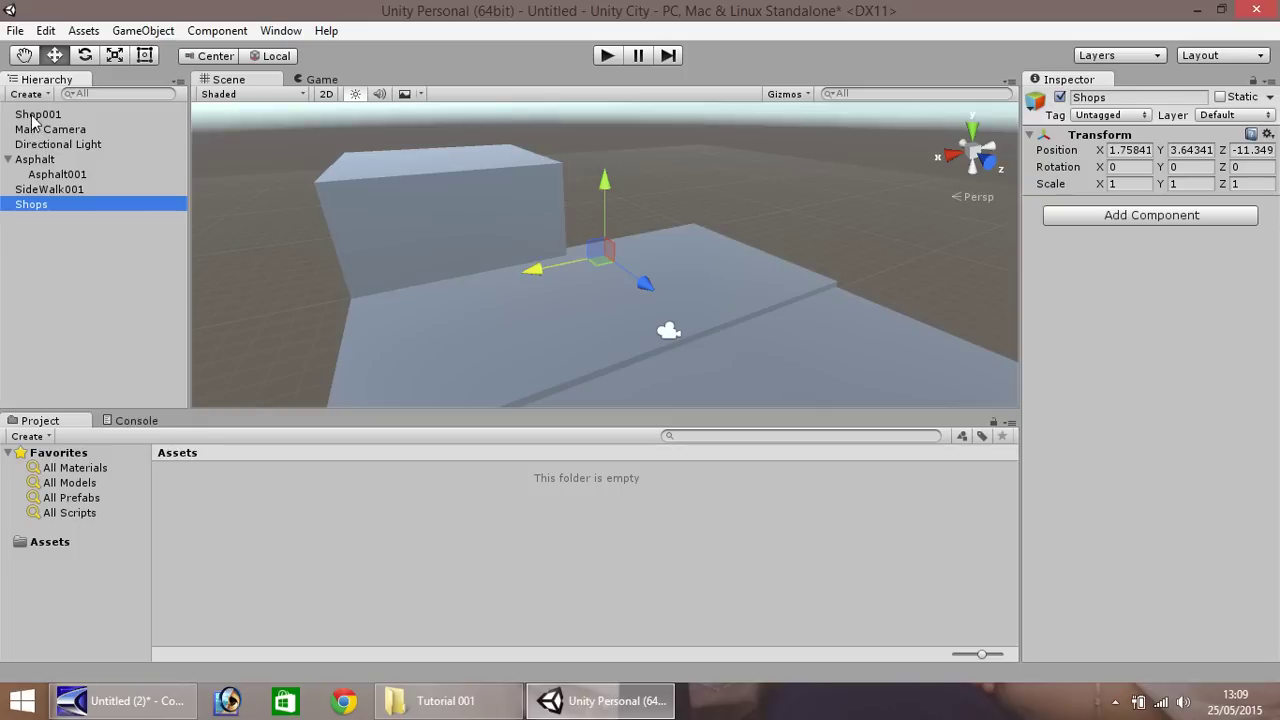
mouse_move(37, 114)
left_mouse_down()
mouse_move(58, 128)
mouse_move(55, 200)
mouse_move(34, 210)
left_mouse_up()
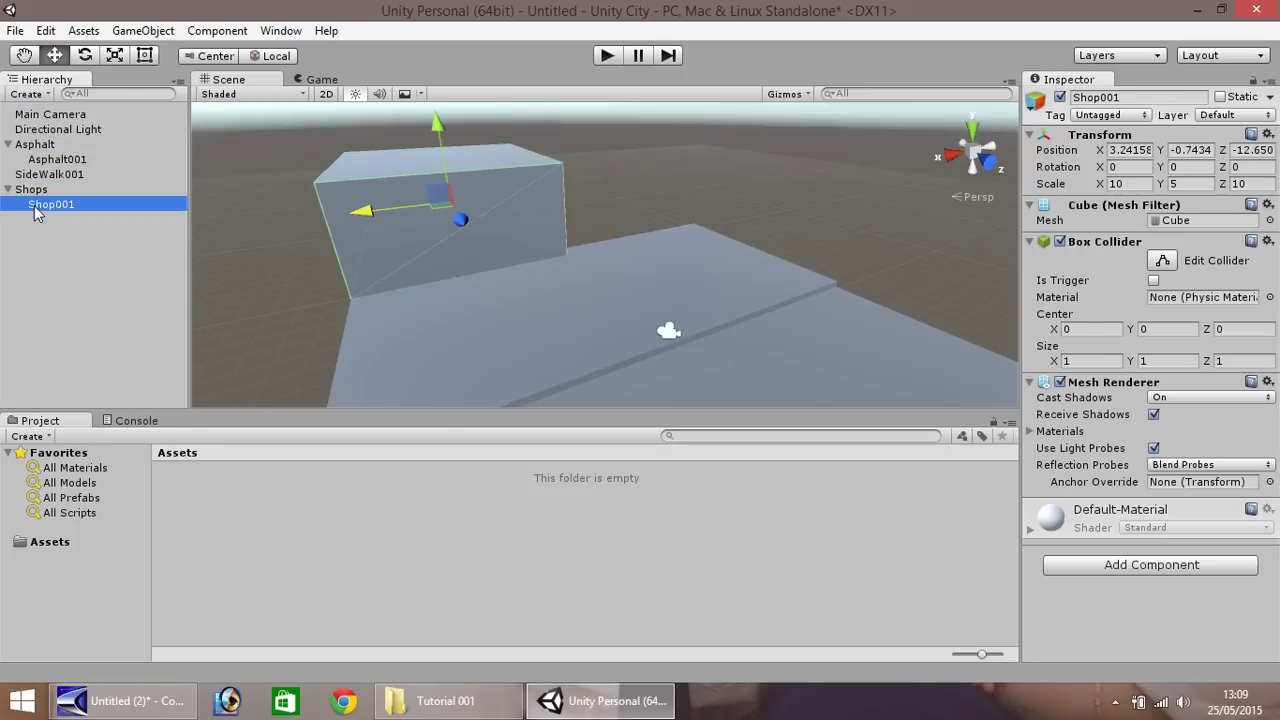
Create an empty object named SideWalk and make SideWalk001 its child
left_click(133, 34)
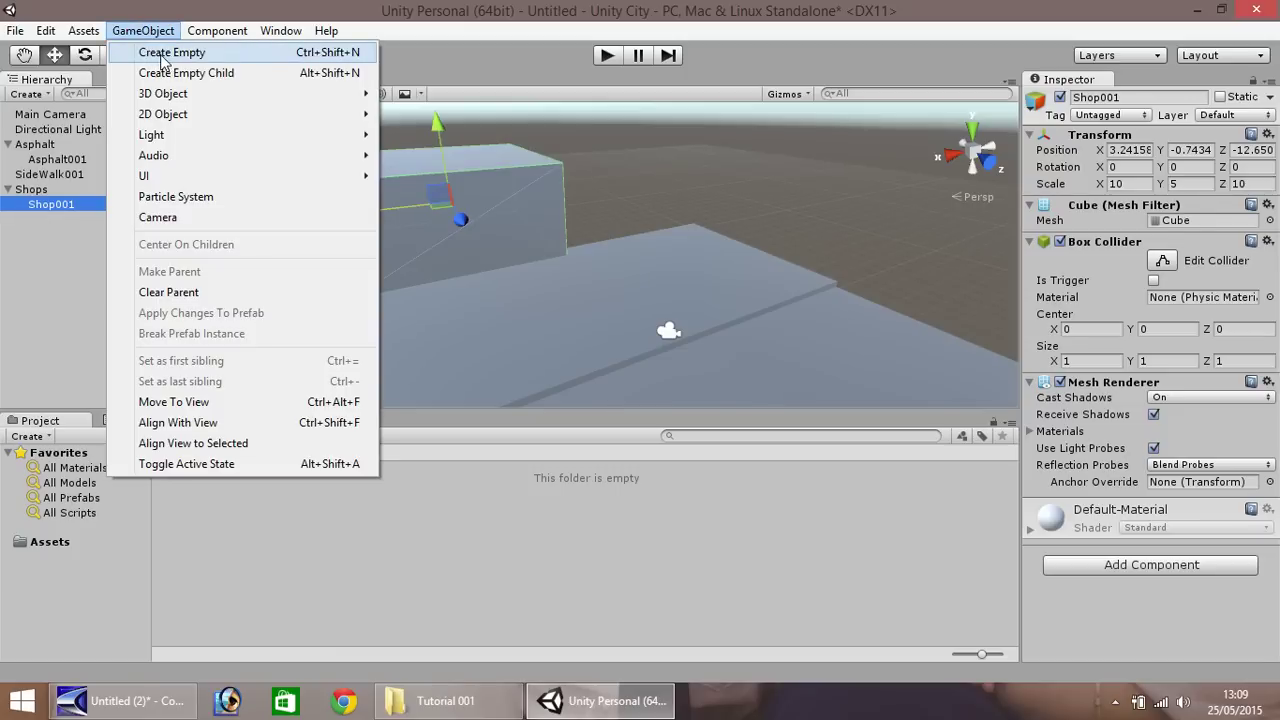
left_click(160, 58)
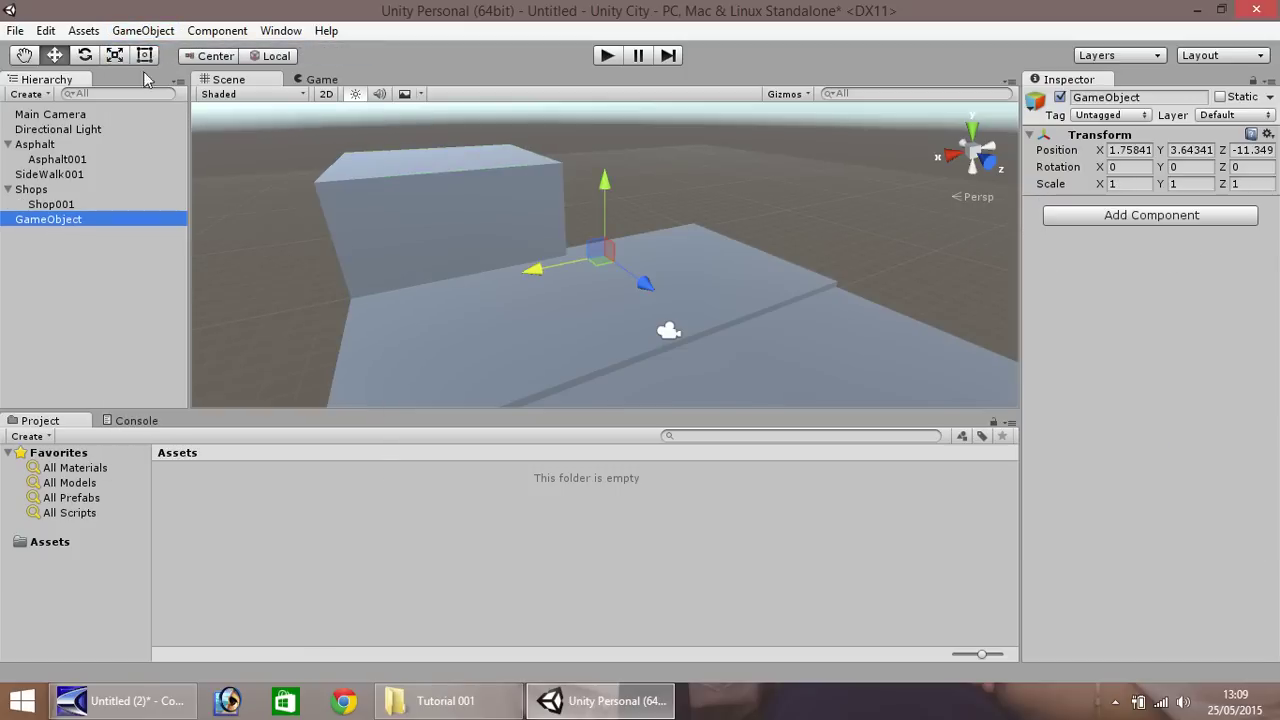
right_click(45, 225)
left_click(101, 277)
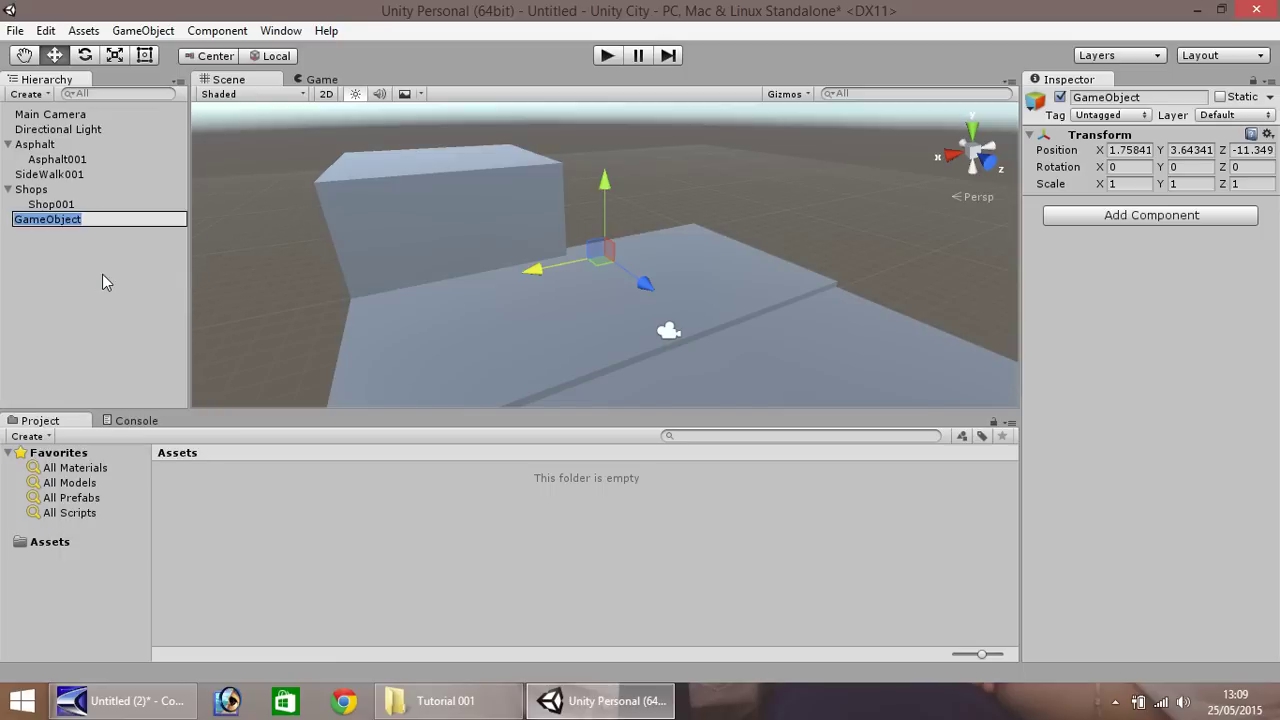
type("SideW")
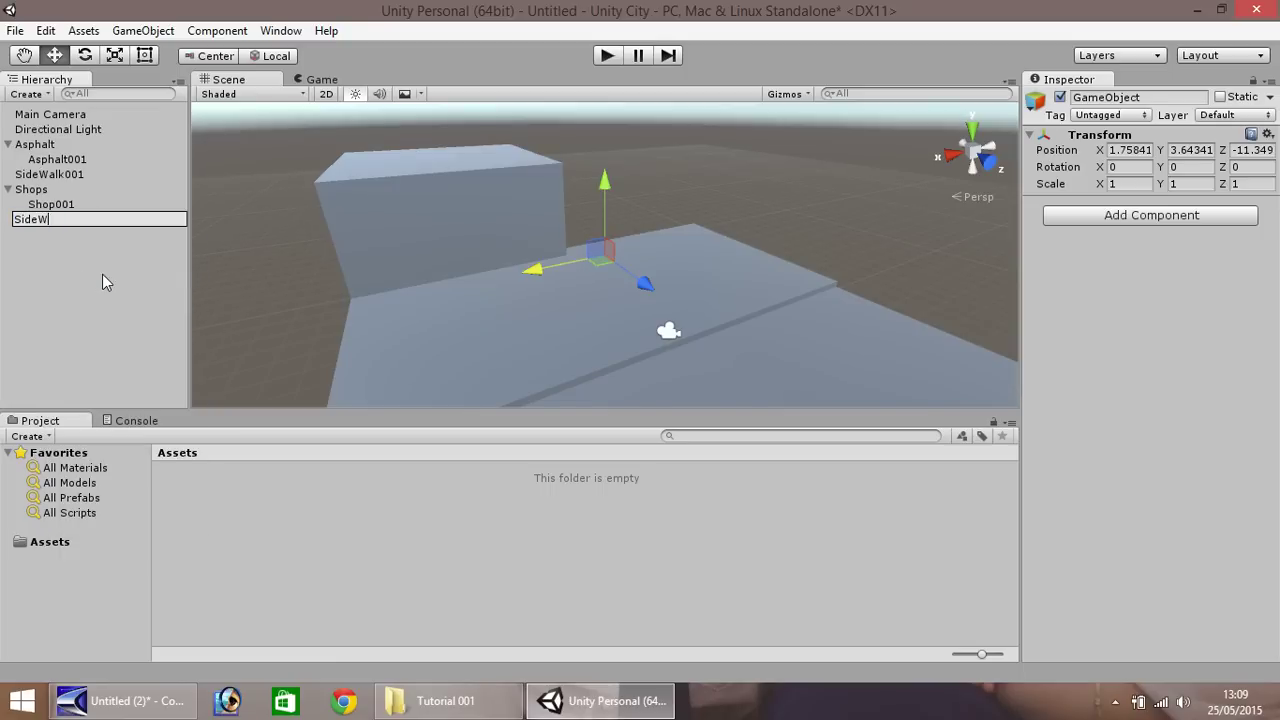
type("alk")
key("Return")
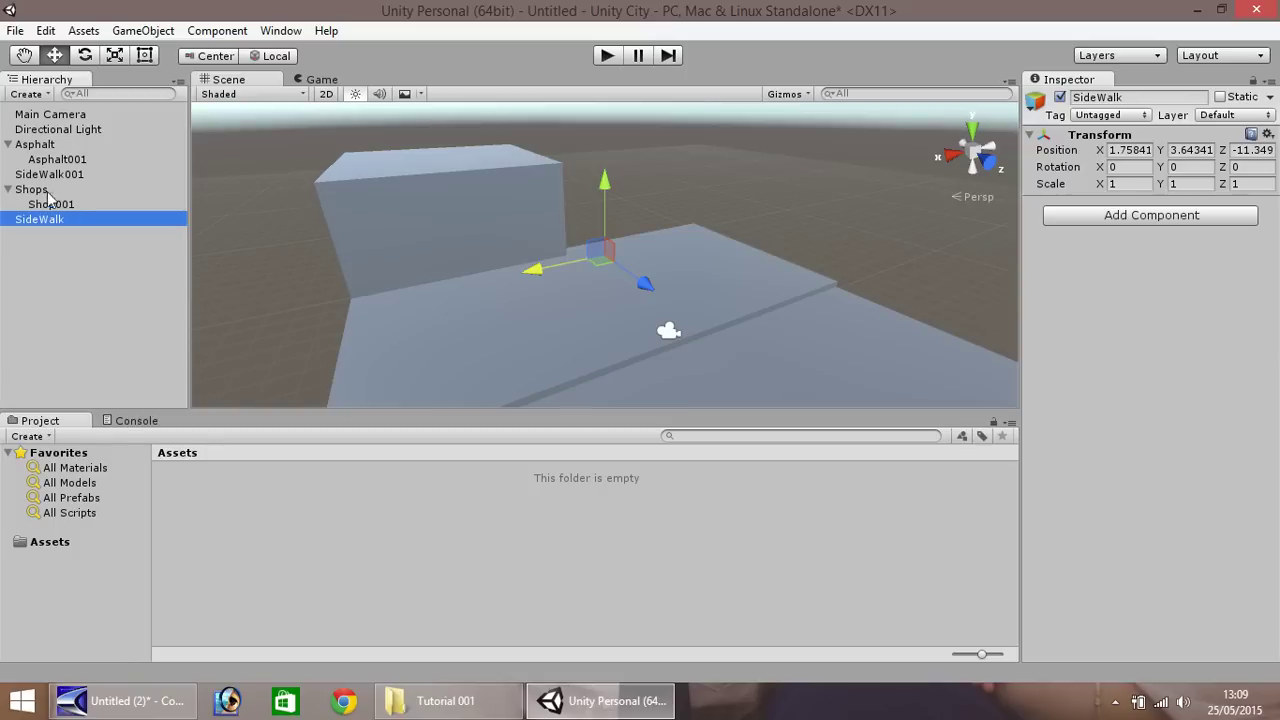
left_click_drag(33, 177, 45, 224)
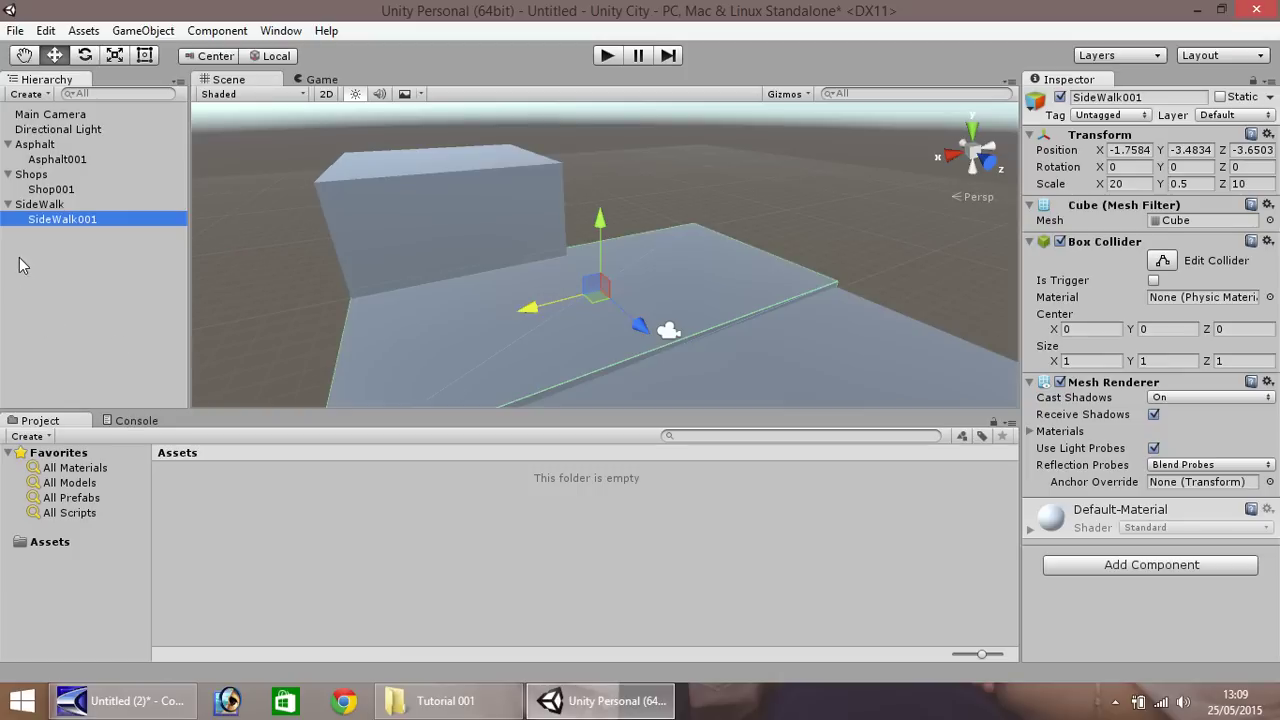
Collapse the Asphalt, Shops and SideWalk groups in the object list
left_click(8, 145)
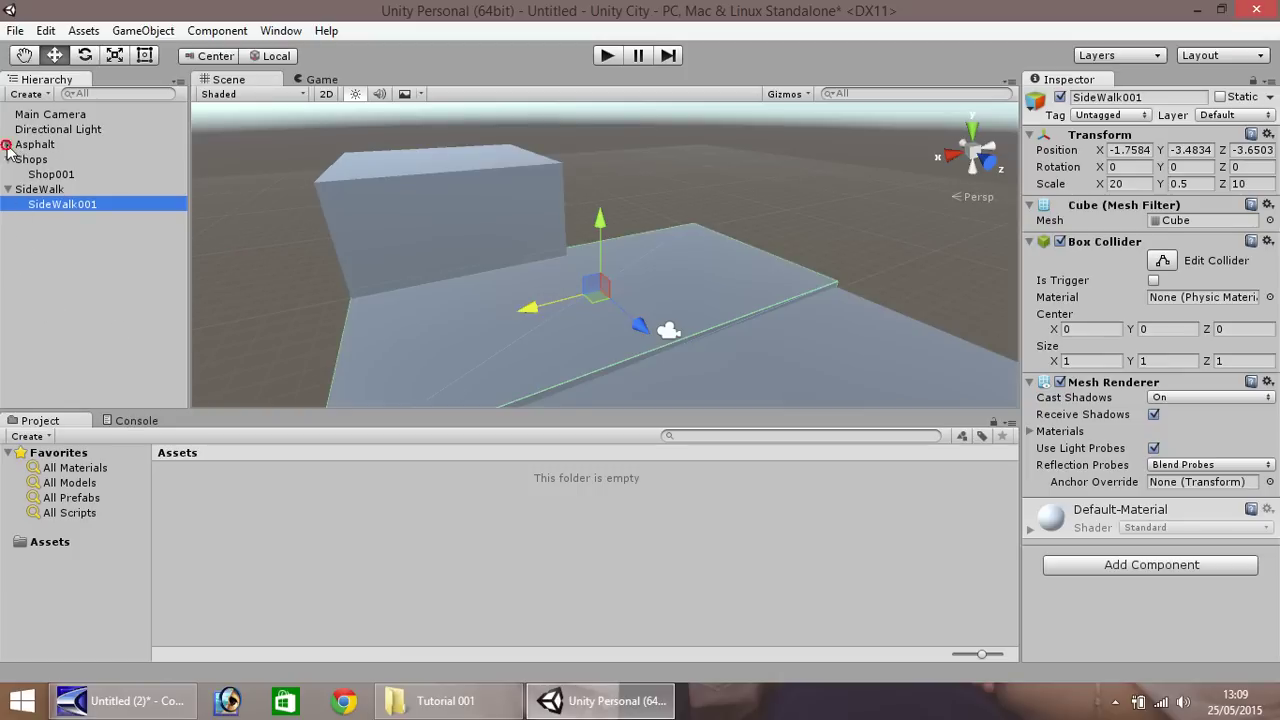
left_click(8, 159)
left_click(8, 174)
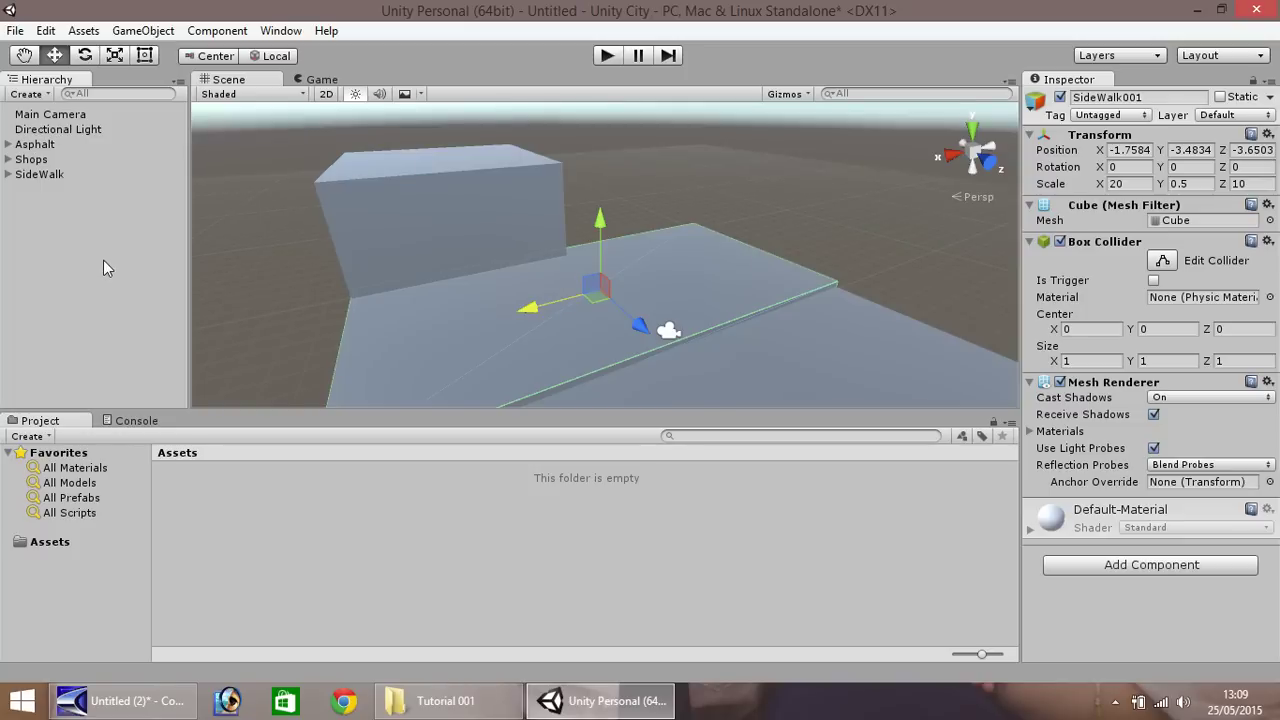
Duplicate Shop001 and move the copy along the X axis to -6.76, flush beside the original shop
left_click(8, 159)
left_click(428, 216)
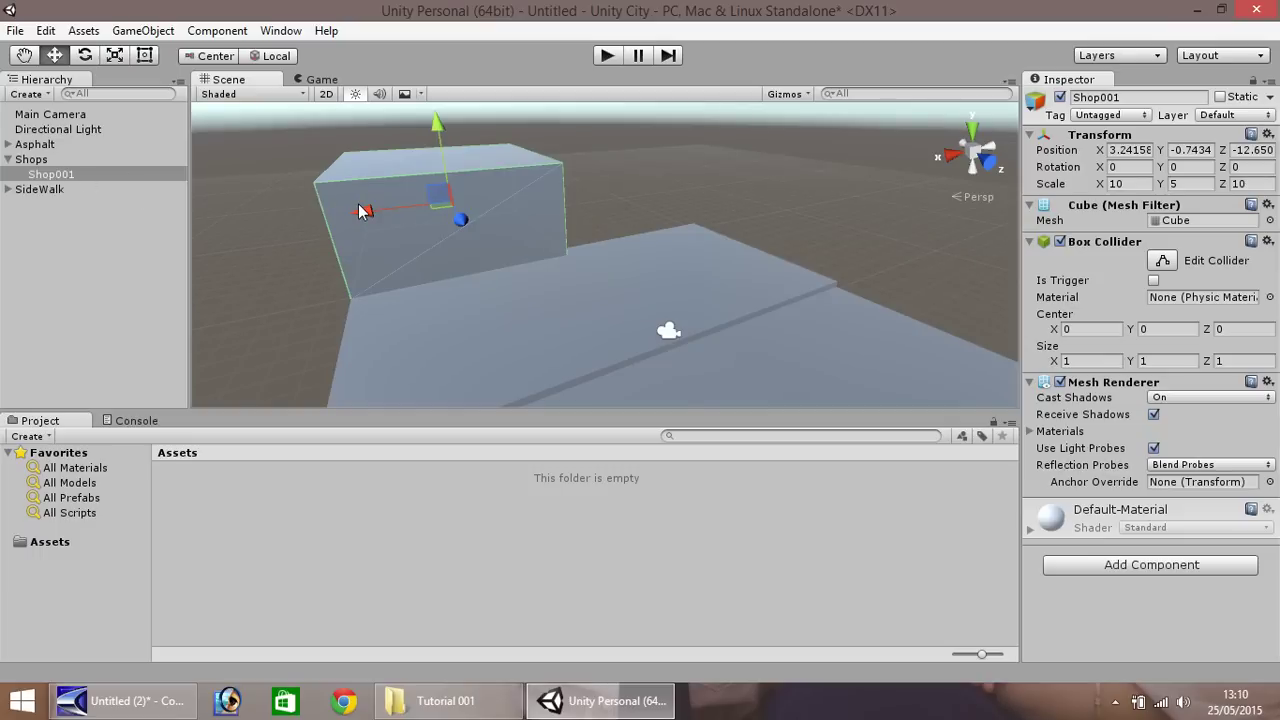
key("ctrl+d")
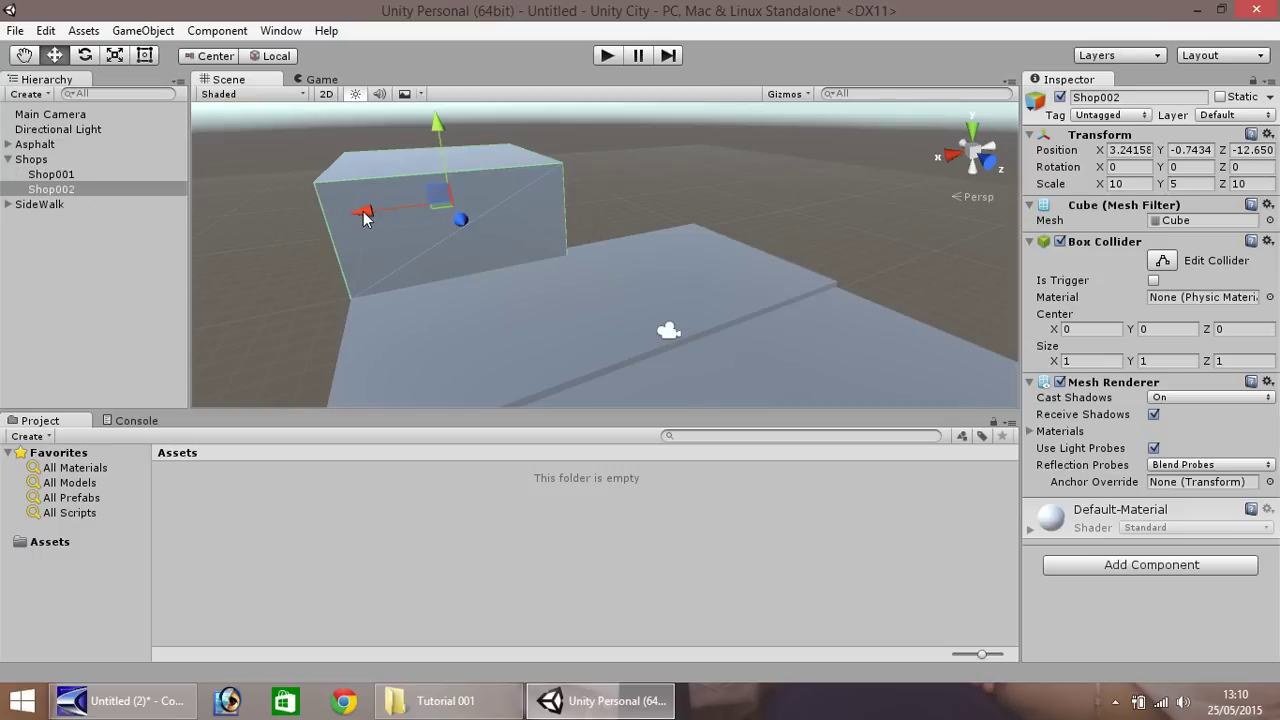
left_click_drag(364, 218, 551, 199)
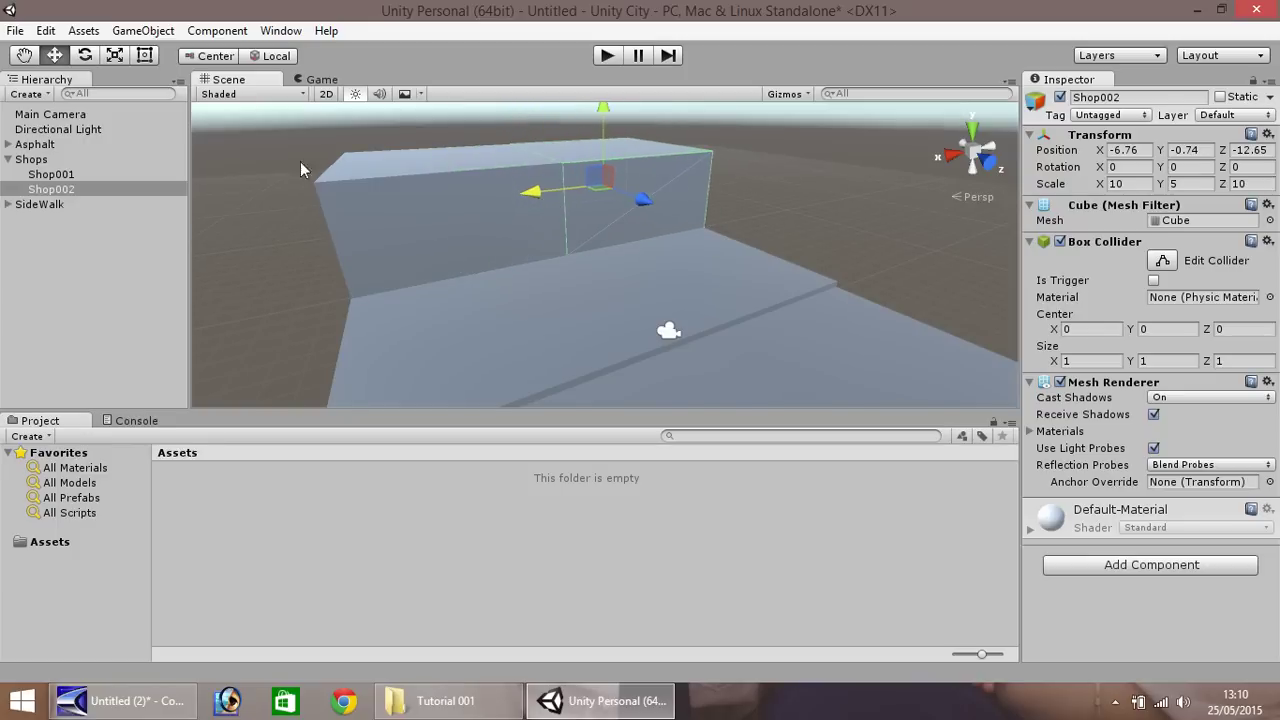
Compare the placement and transform values of Shop001 and Shop002 by selecting each in turn
left_click(45, 176)
left_click(56, 189)
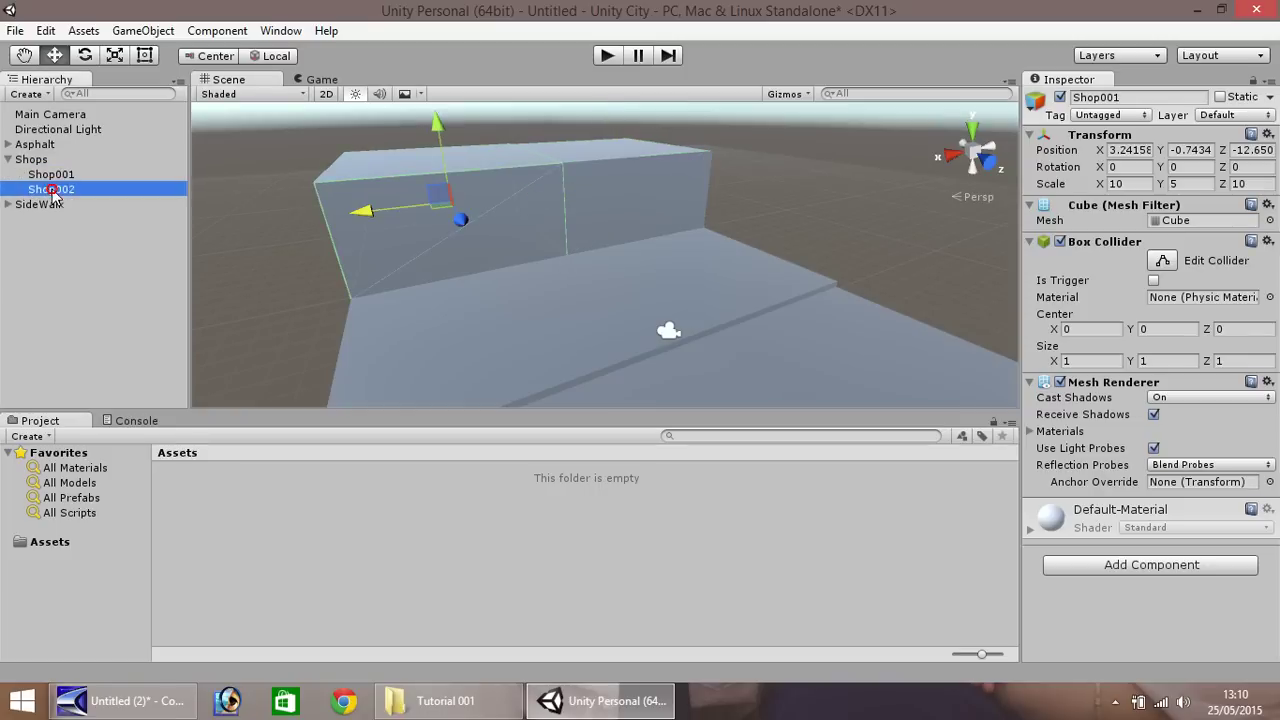
left_click(56, 176)
left_click(65, 190)
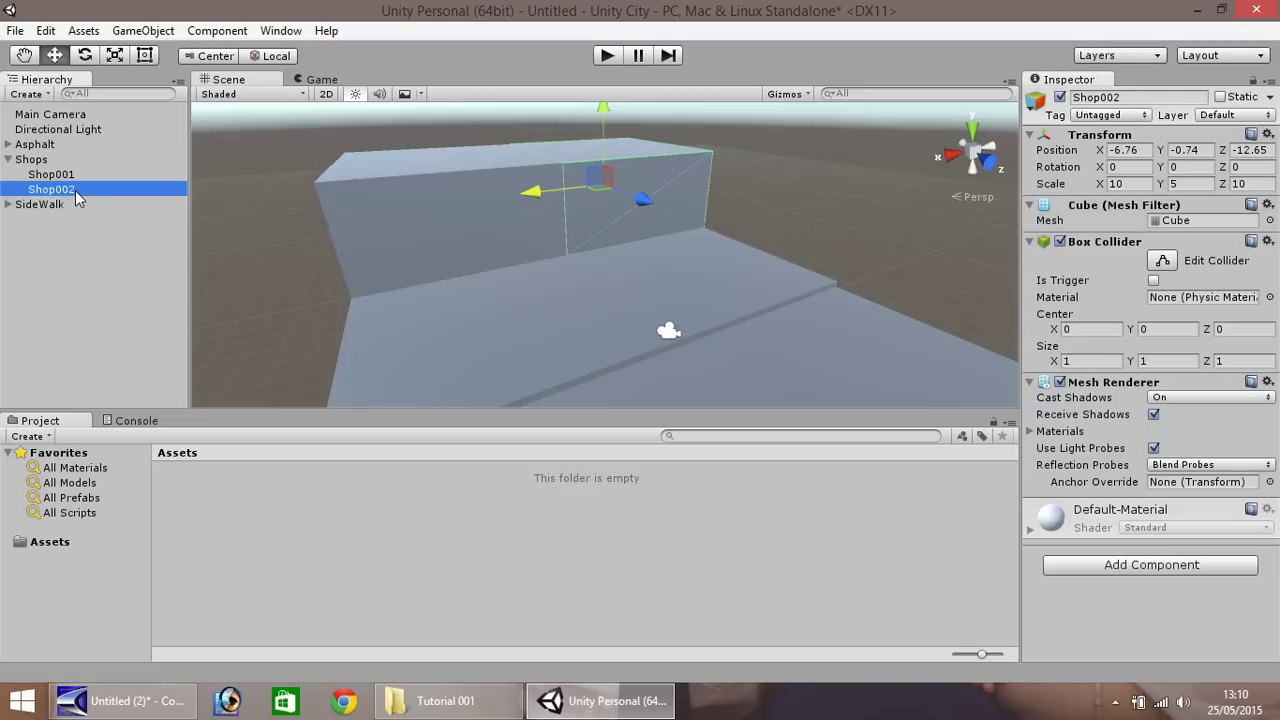
left_click(60, 176)
left_click(61, 190)
left_click(58, 176)
left_click(63, 189)
Select the Shops group and examine both shop blocks together with the sidewalk and asphalt
left_click(31, 161)
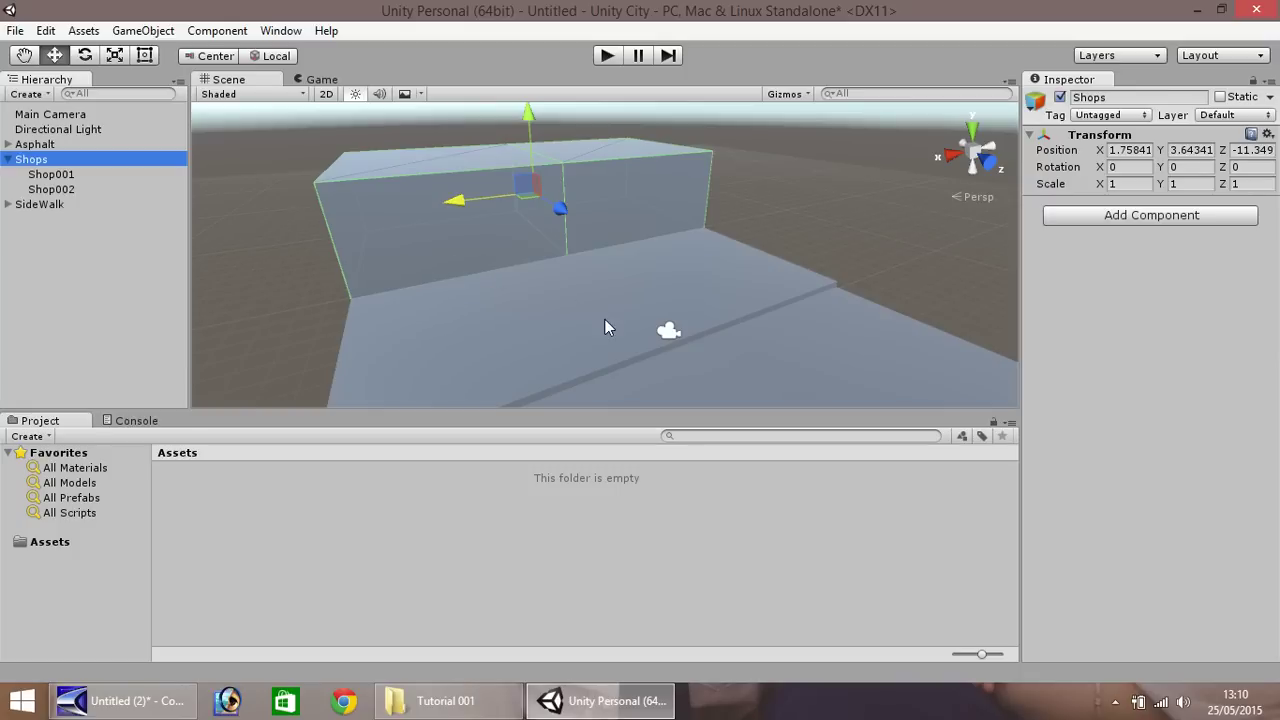
scroll(555, 284, "down", 4)
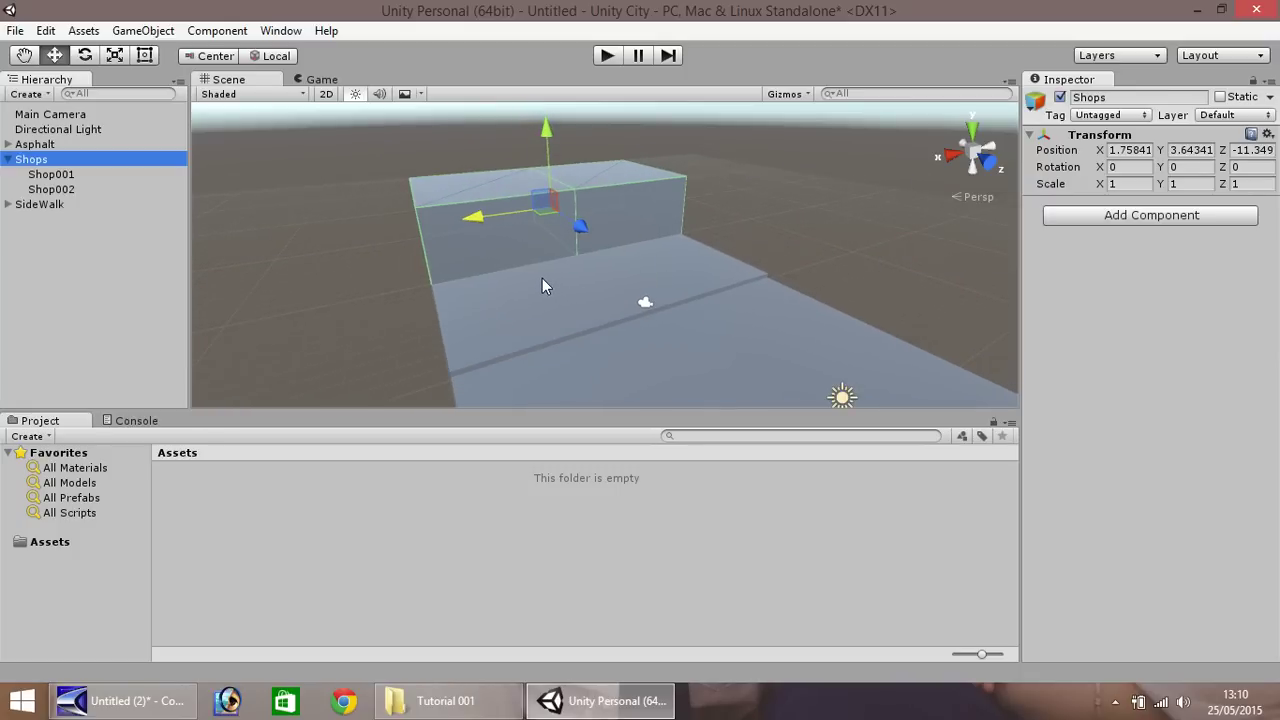
scroll(542, 284, "down", 2)
middle_click_drag(366, 229, 426, 217)
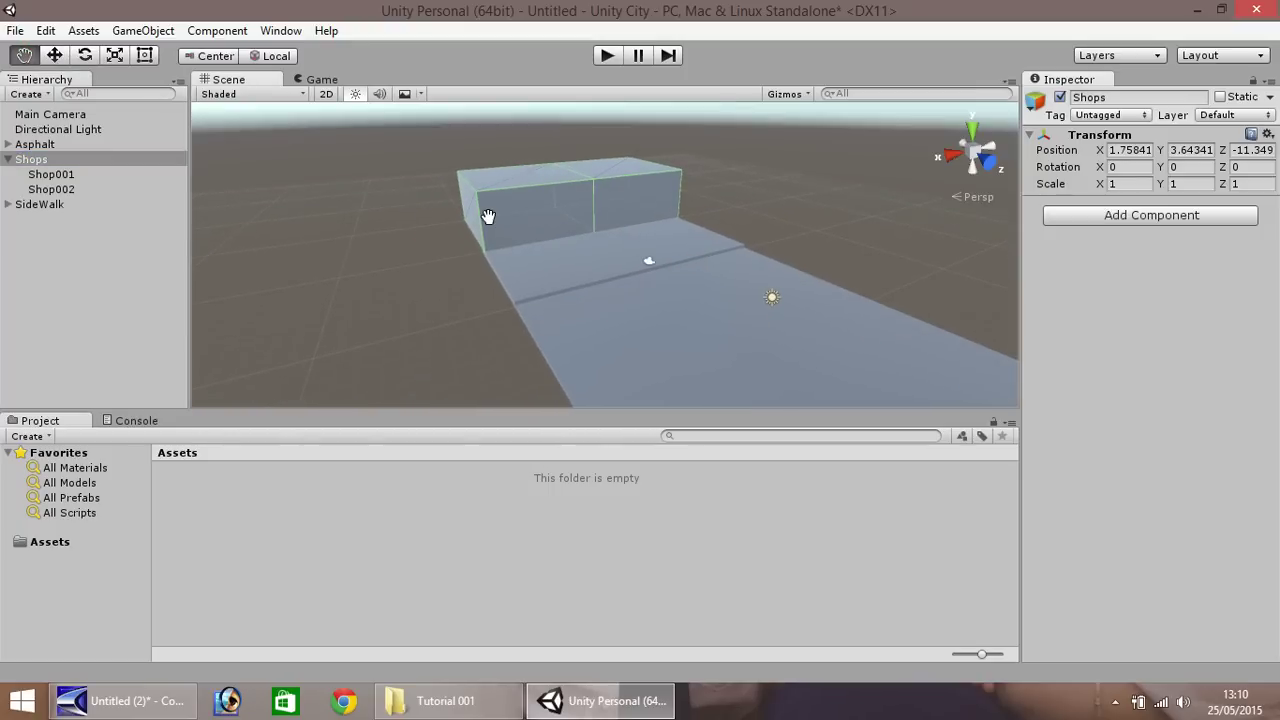